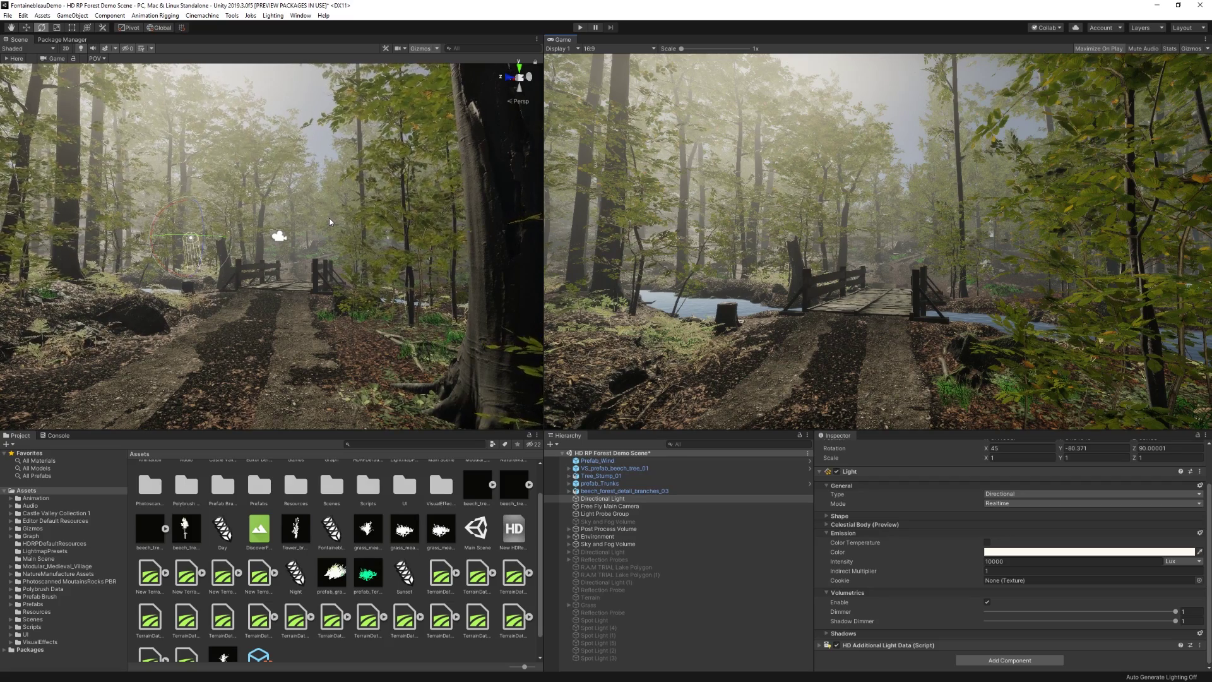
Orbit the Scene view to look around the forest path and wooden bridge.
right_drag(373, 121, 340, 194)
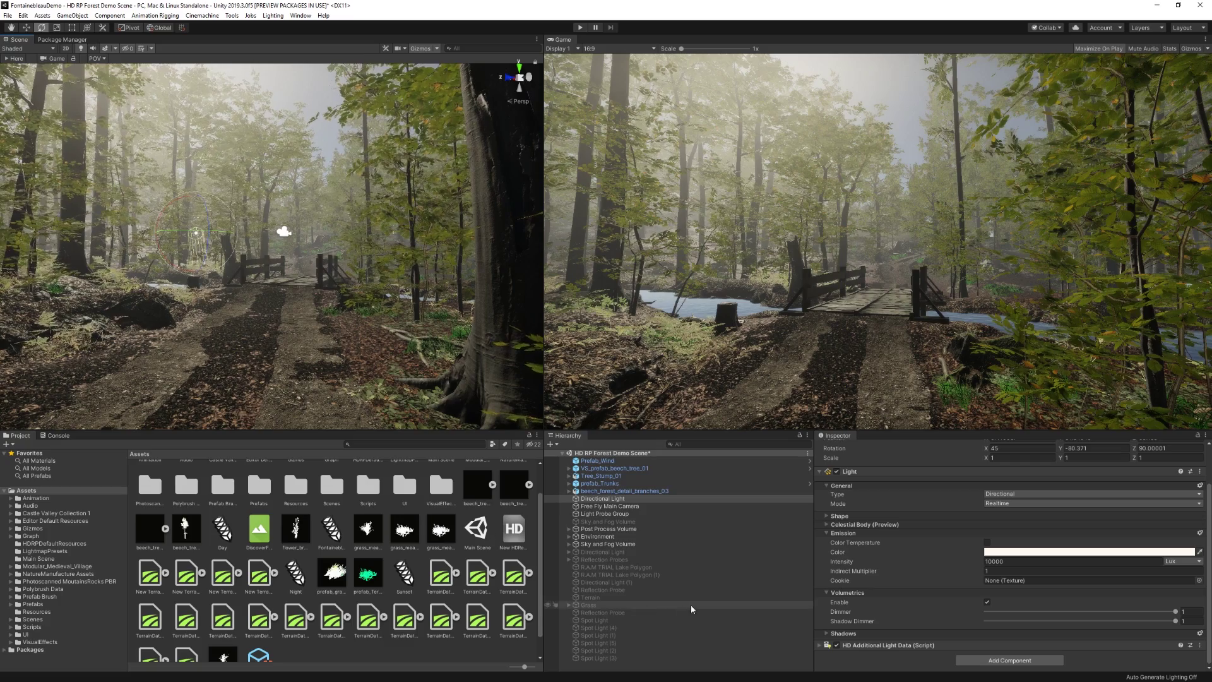
Select the Directional Light and rotate it to Y -79.14301 to shift the sun angle.
click(603, 499)
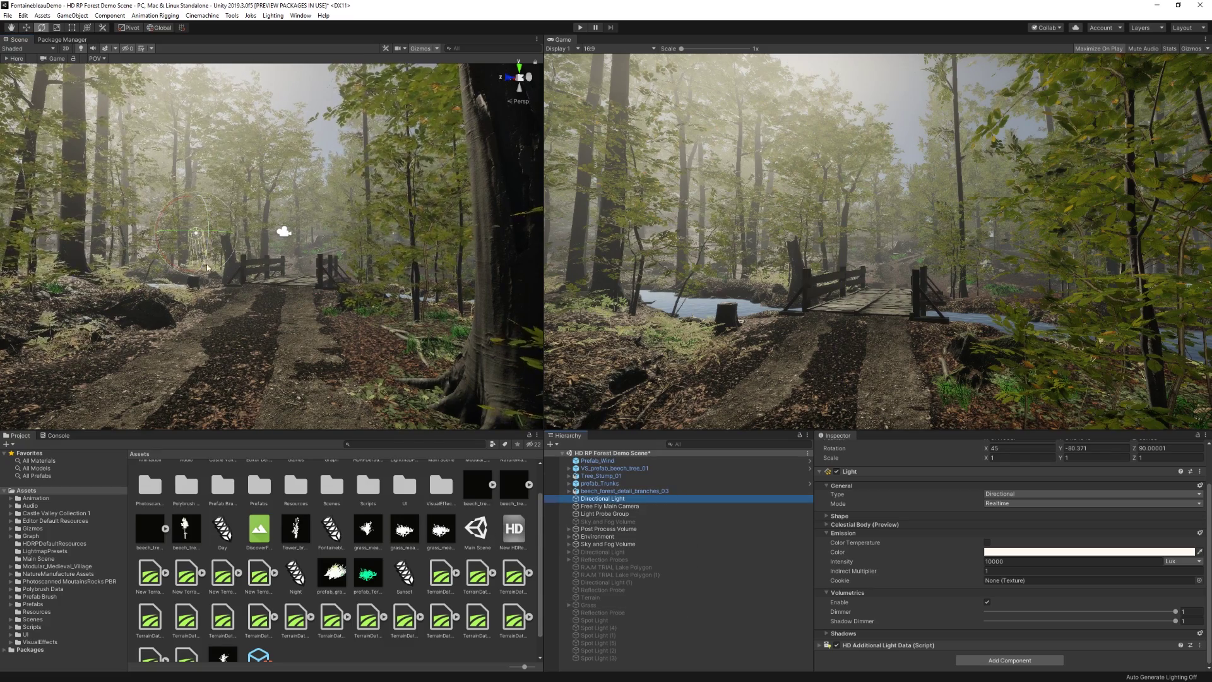
scroll(903, 522, up, 2)
click(878, 448)
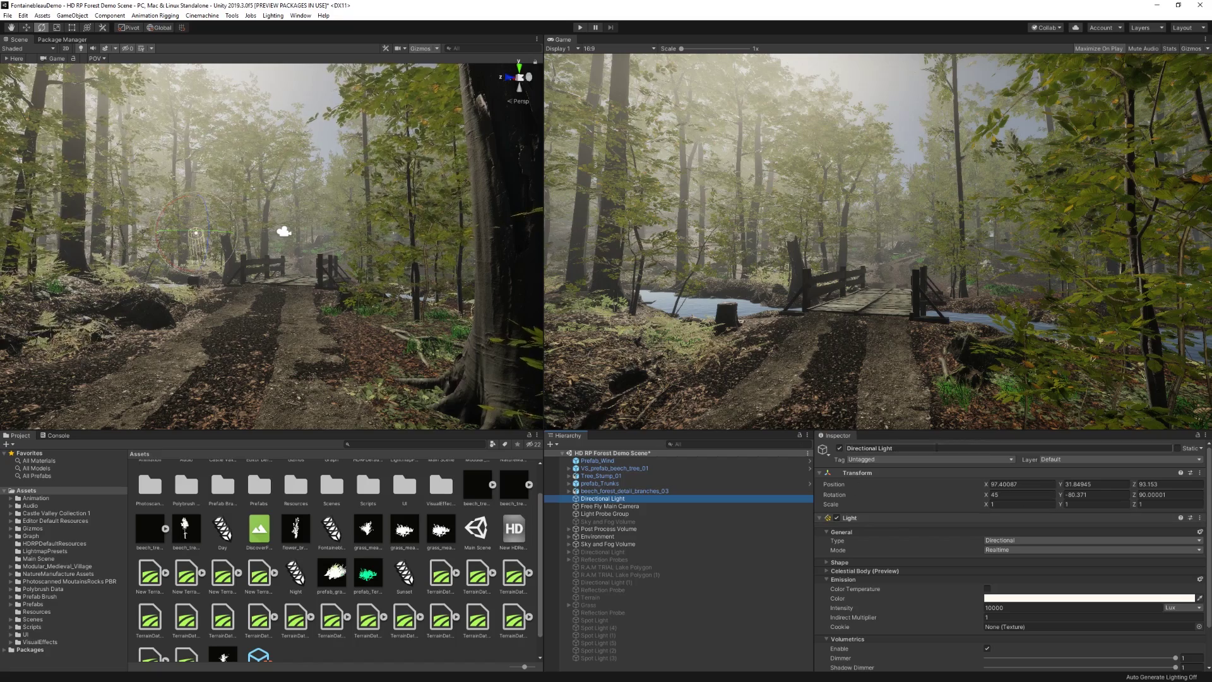
click(908, 478)
scroll(984, 554, down, 1)
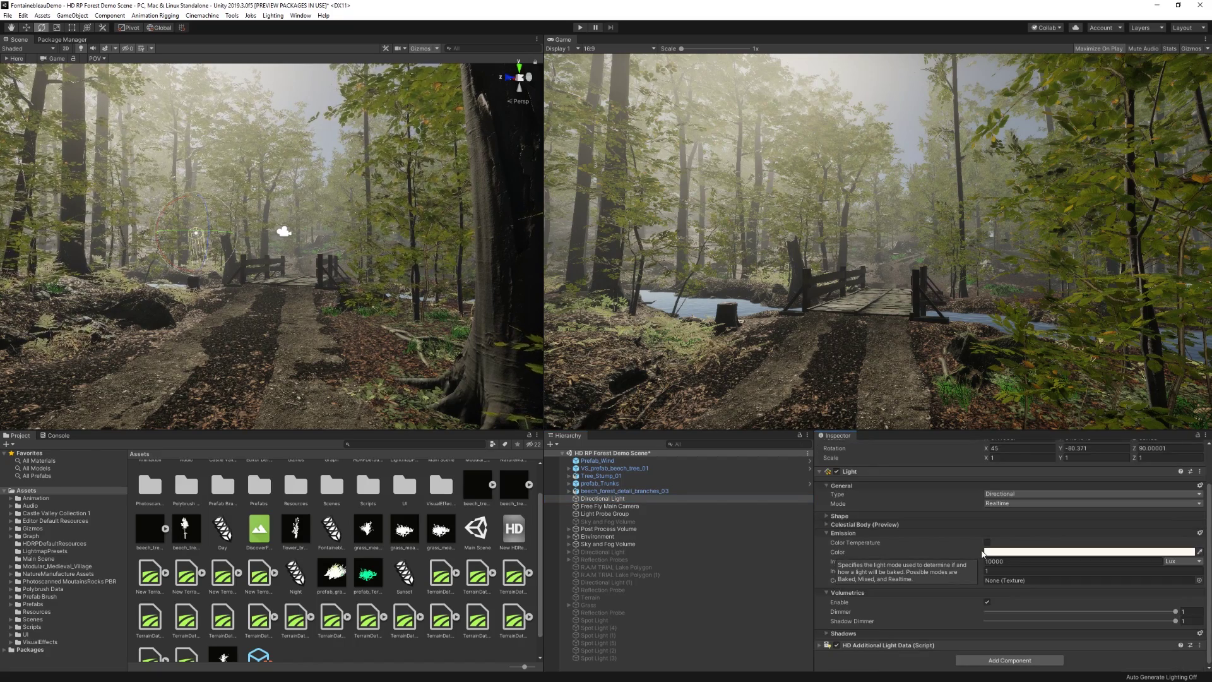
mouse_move(145, 238)
mouse_down()
mouse_move(116, 235)
mouse_move(177, 244)
mouse_move(126, 243)
mouse_up()
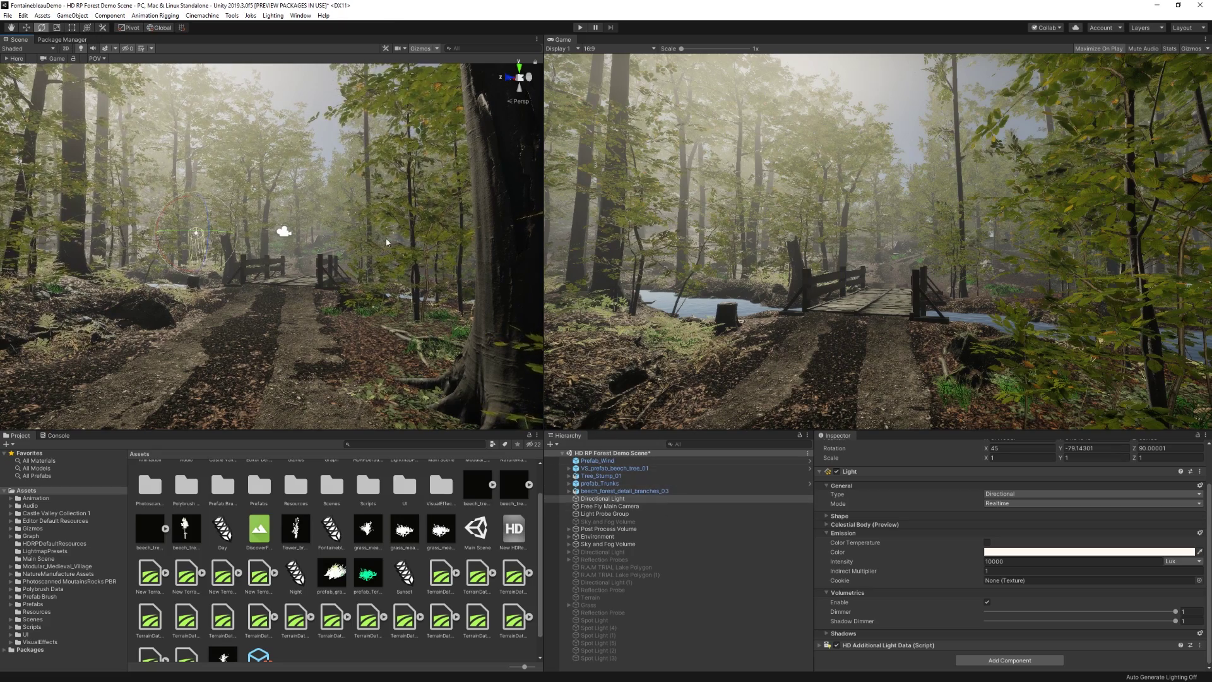
click(75, 16)
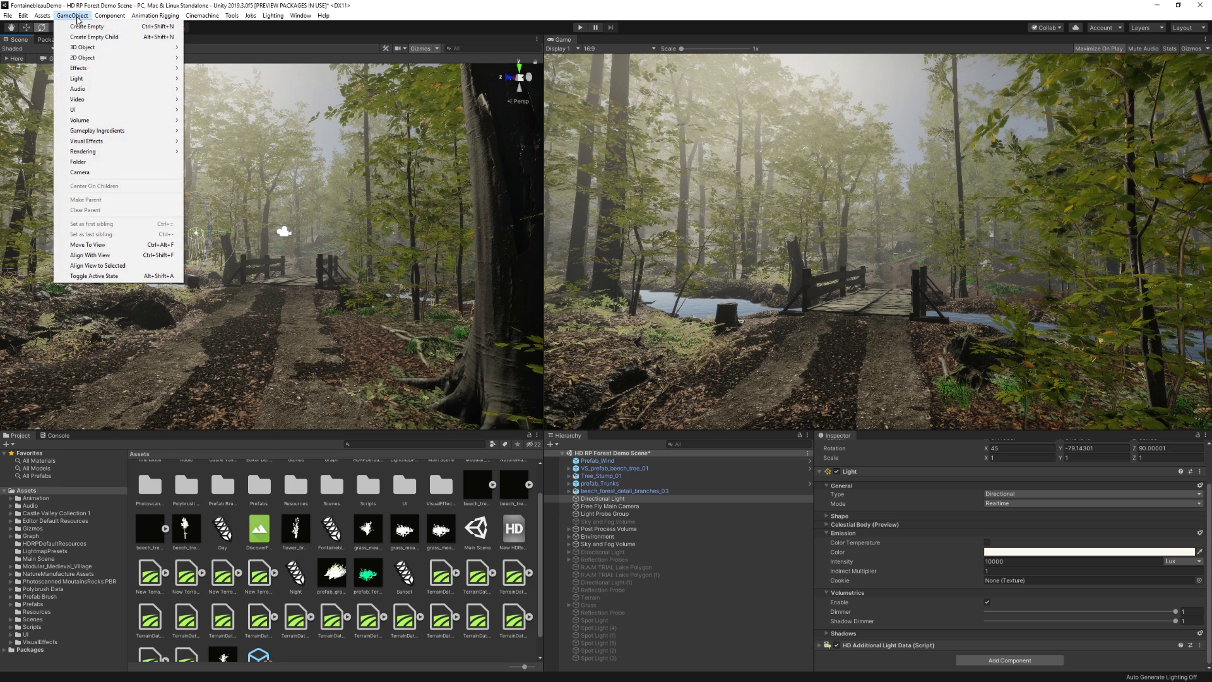
mouse_move(123, 84)
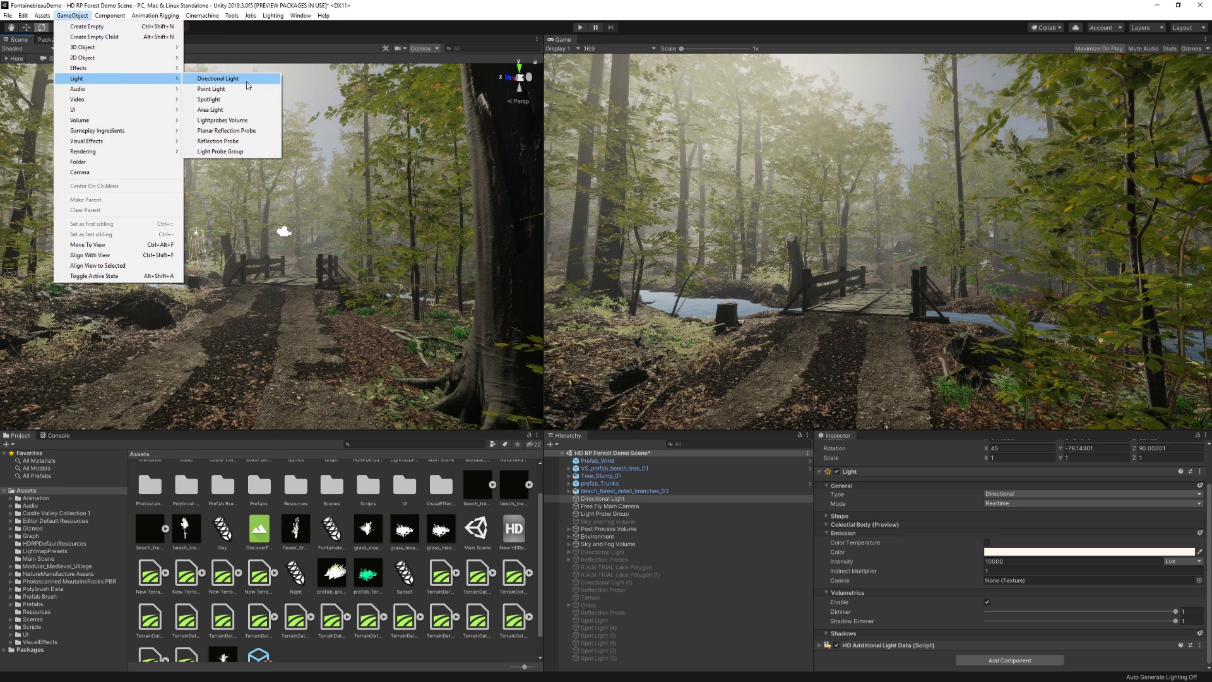
click(768, 354)
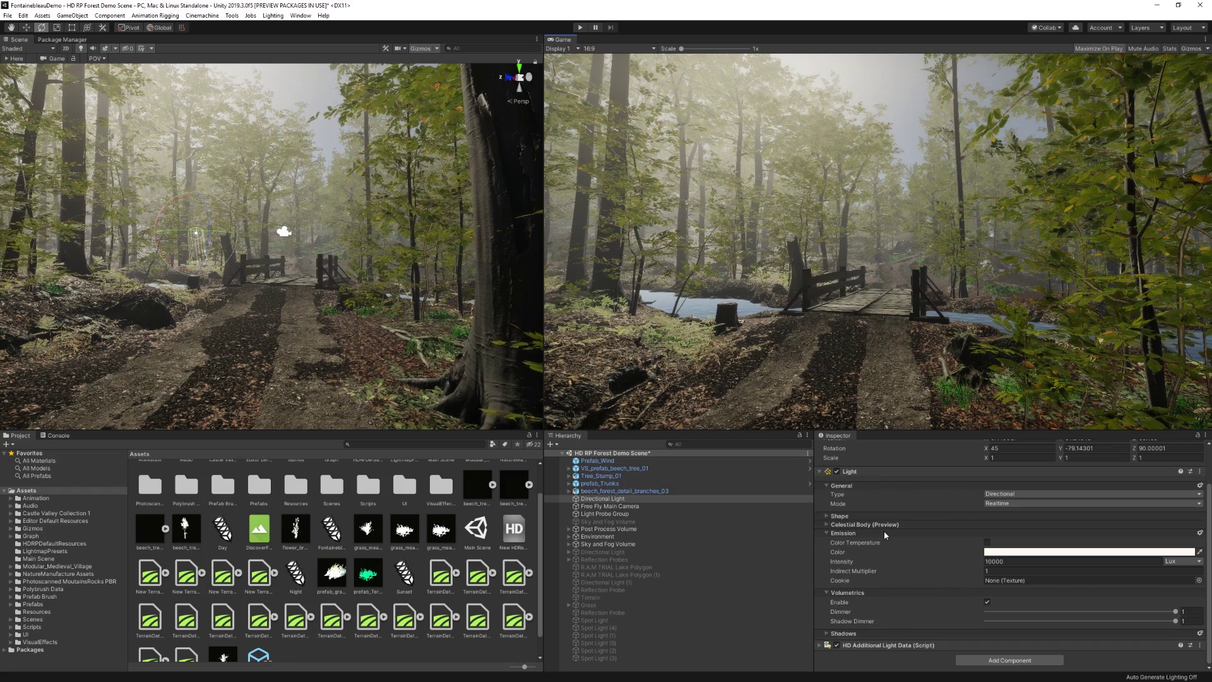
Expand the Directional Light's Shadows section and enable its Shadow Map.
click(864, 633)
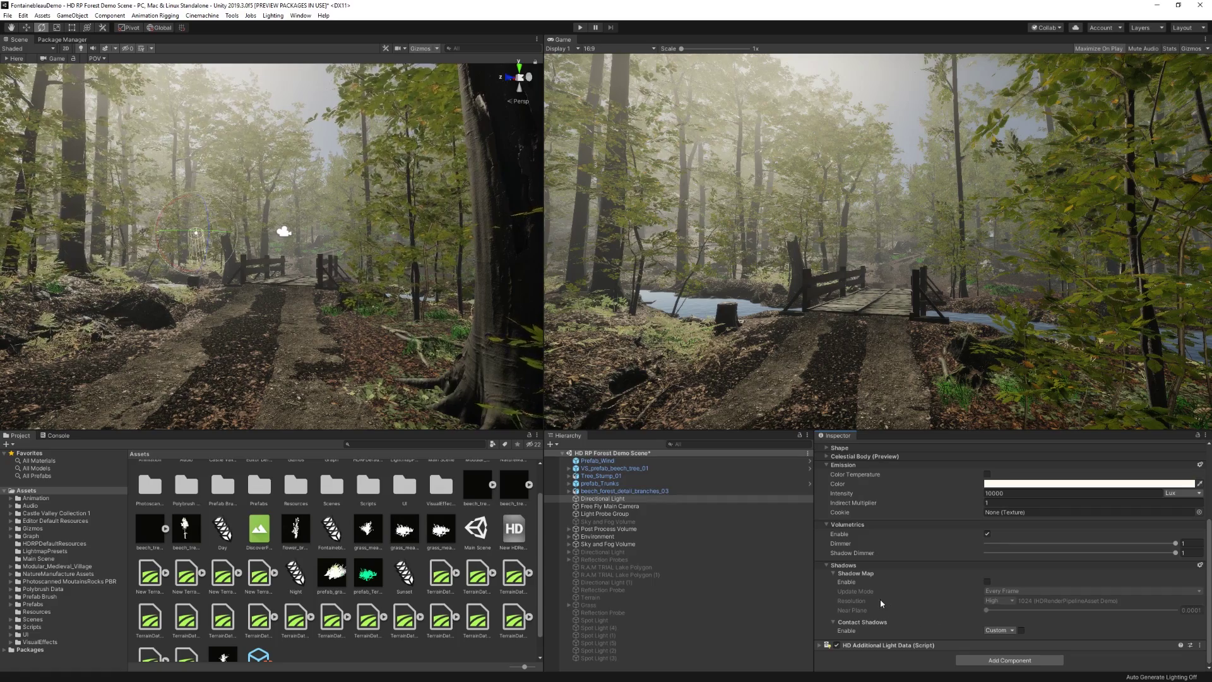
click(847, 581)
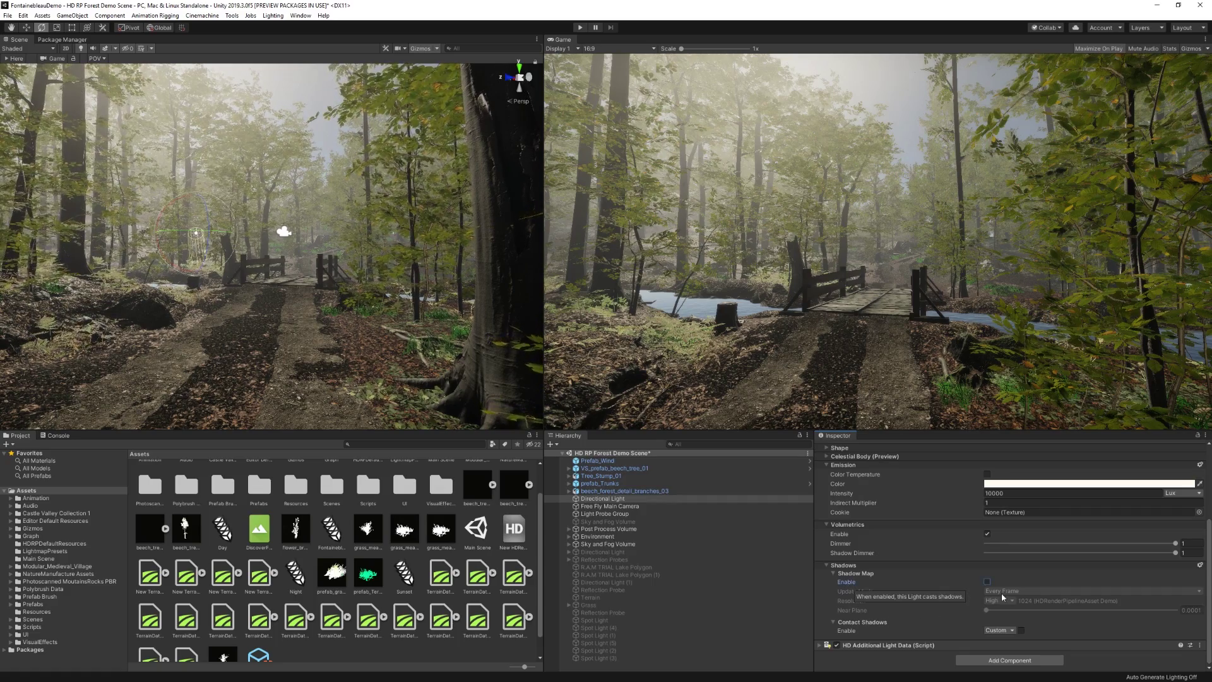
click(987, 581)
click(988, 583)
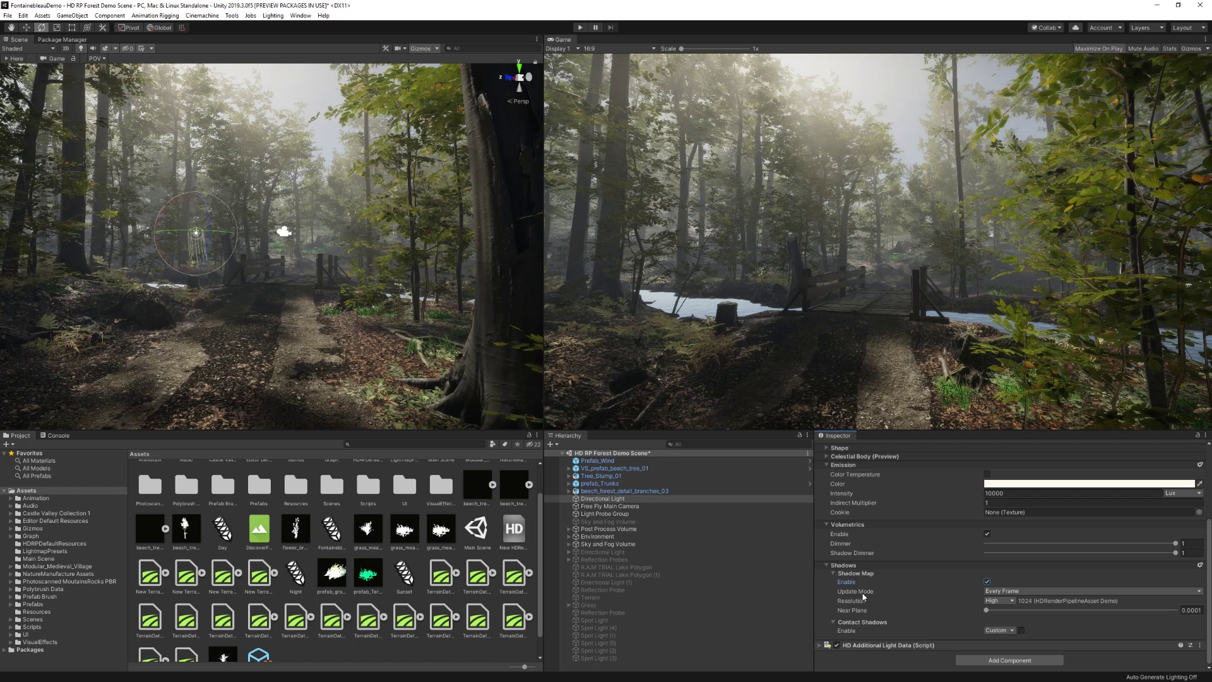
Try the On Enable shadow update mode while rotating the sun, then return to Every Frame.
click(997, 592)
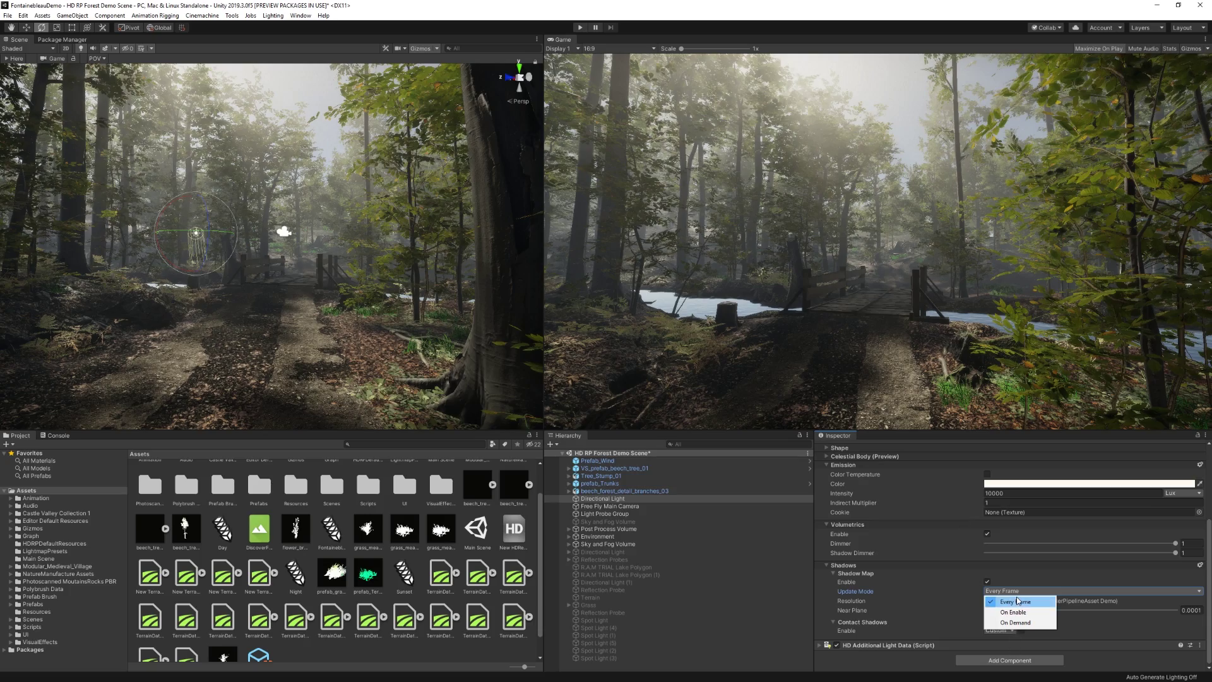
click(1018, 604)
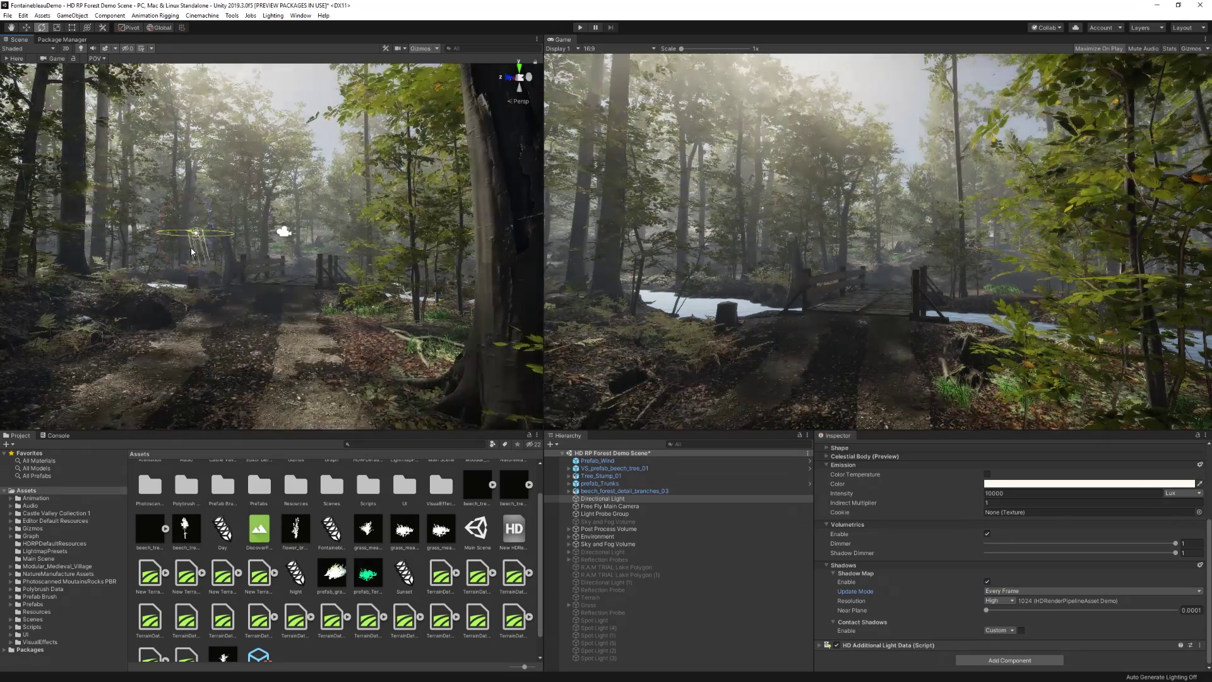
click(1016, 591)
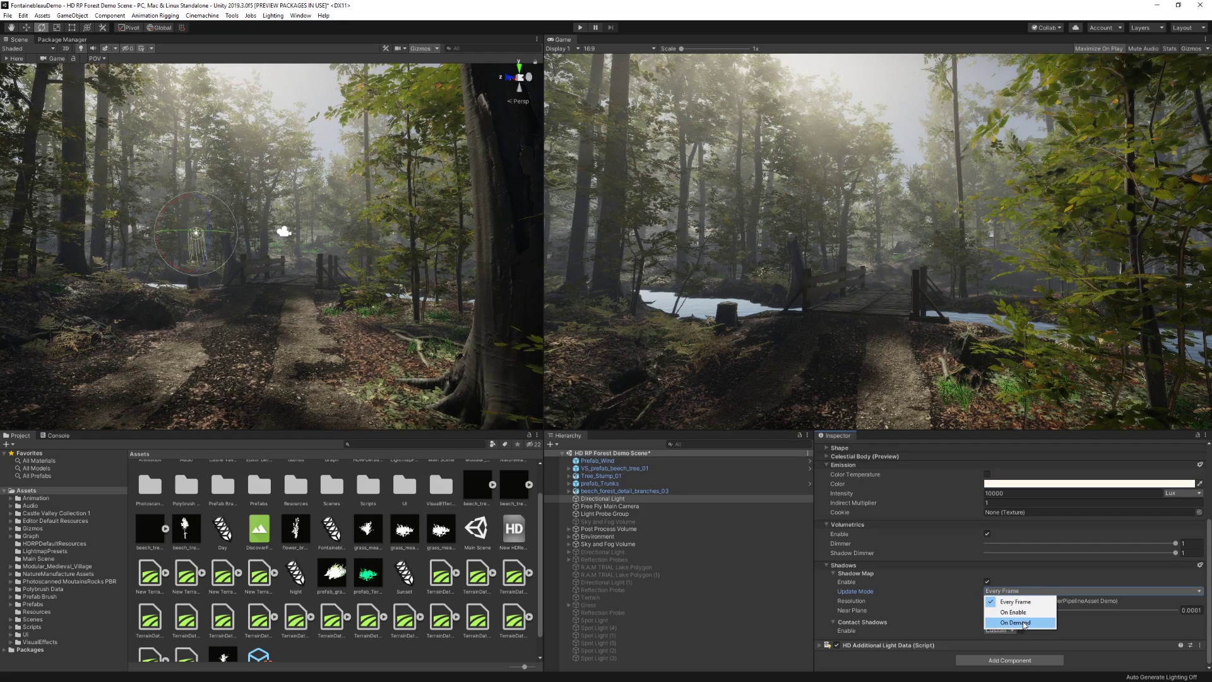
click(1017, 611)
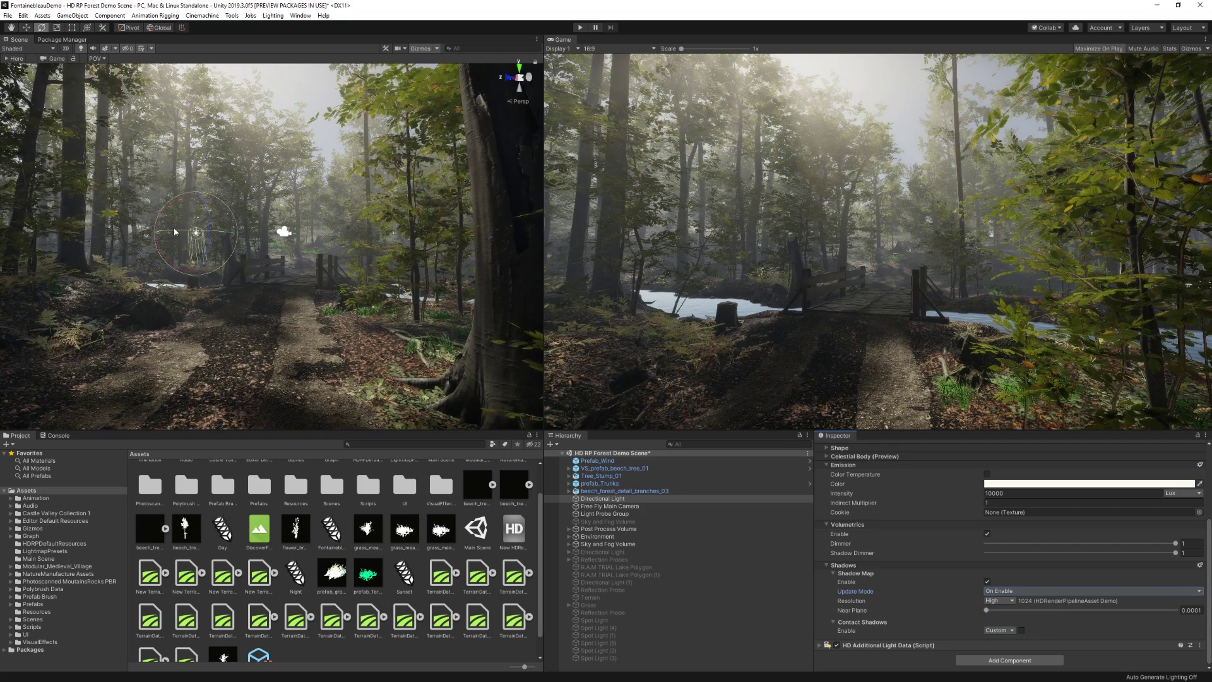
mouse_move(173, 228)
mouse_down()
mouse_move(107, 248)
mouse_move(186, 243)
mouse_up()
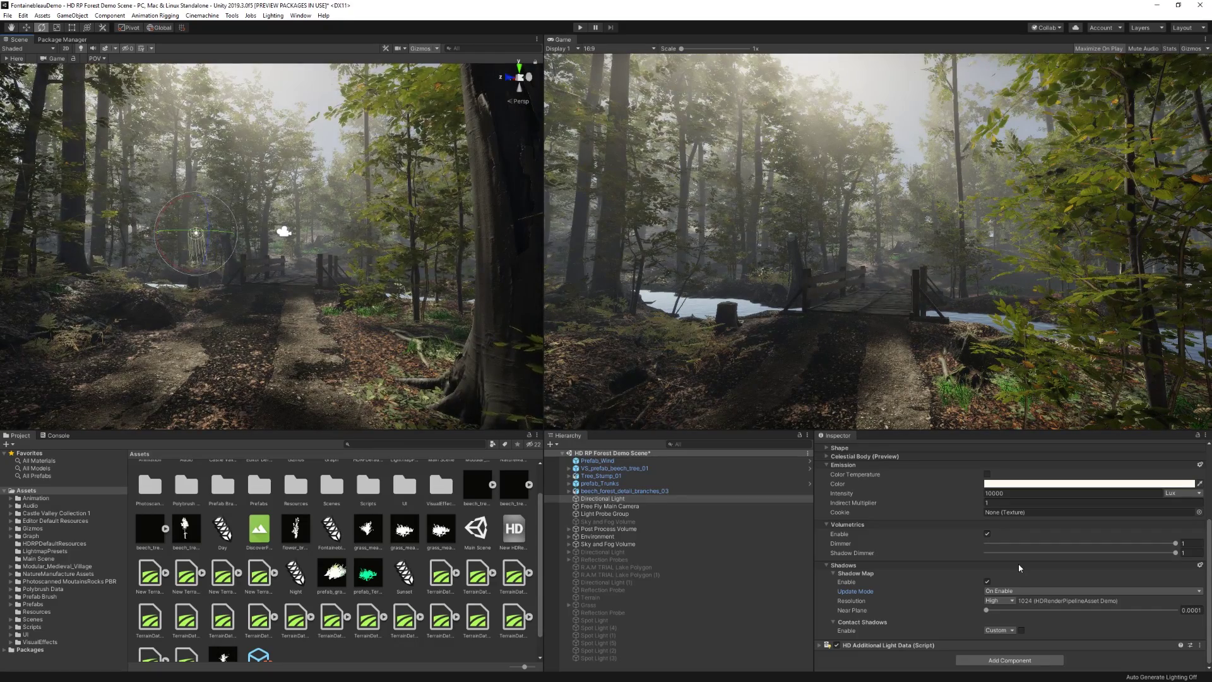
click(1010, 591)
click(998, 602)
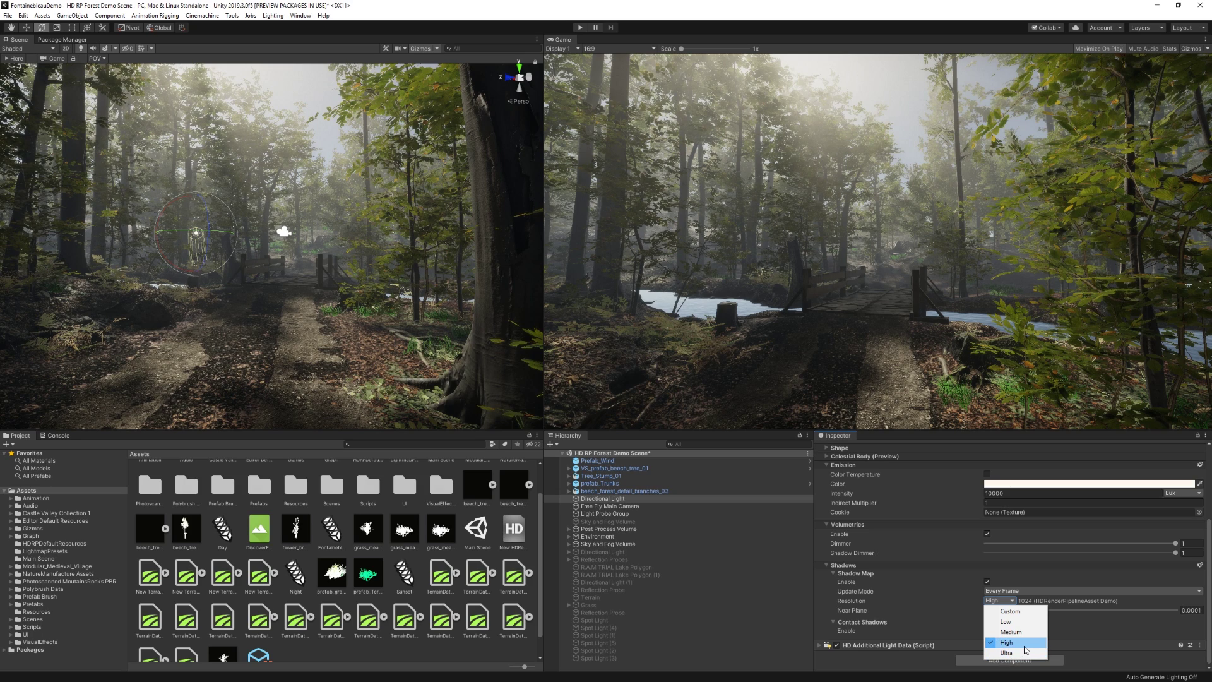
Keep shadow resolution at High and expand the Contact Shadows foldout.
click(1008, 642)
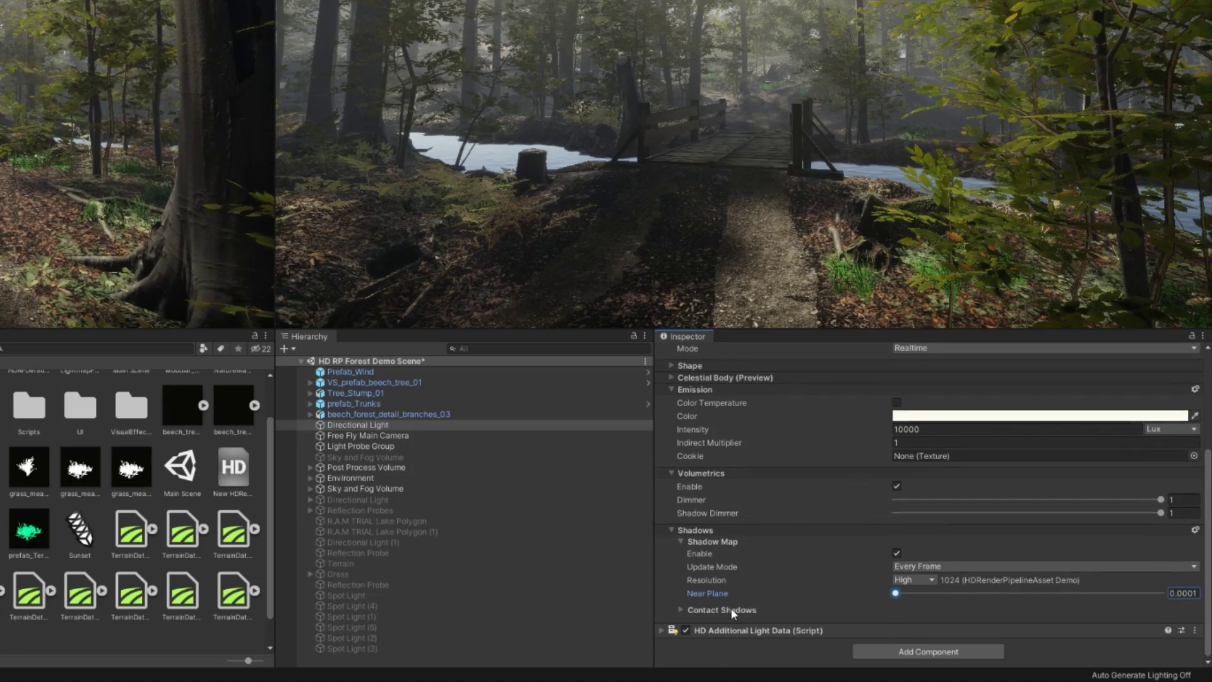
click(728, 608)
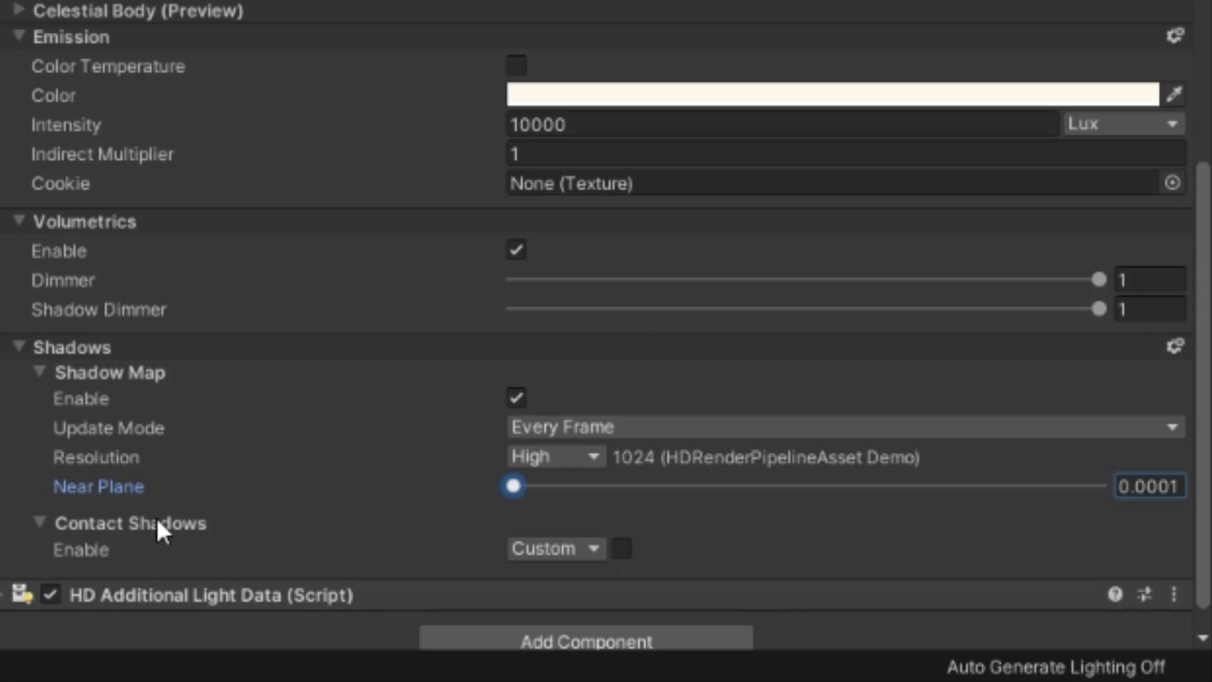
click(159, 528)
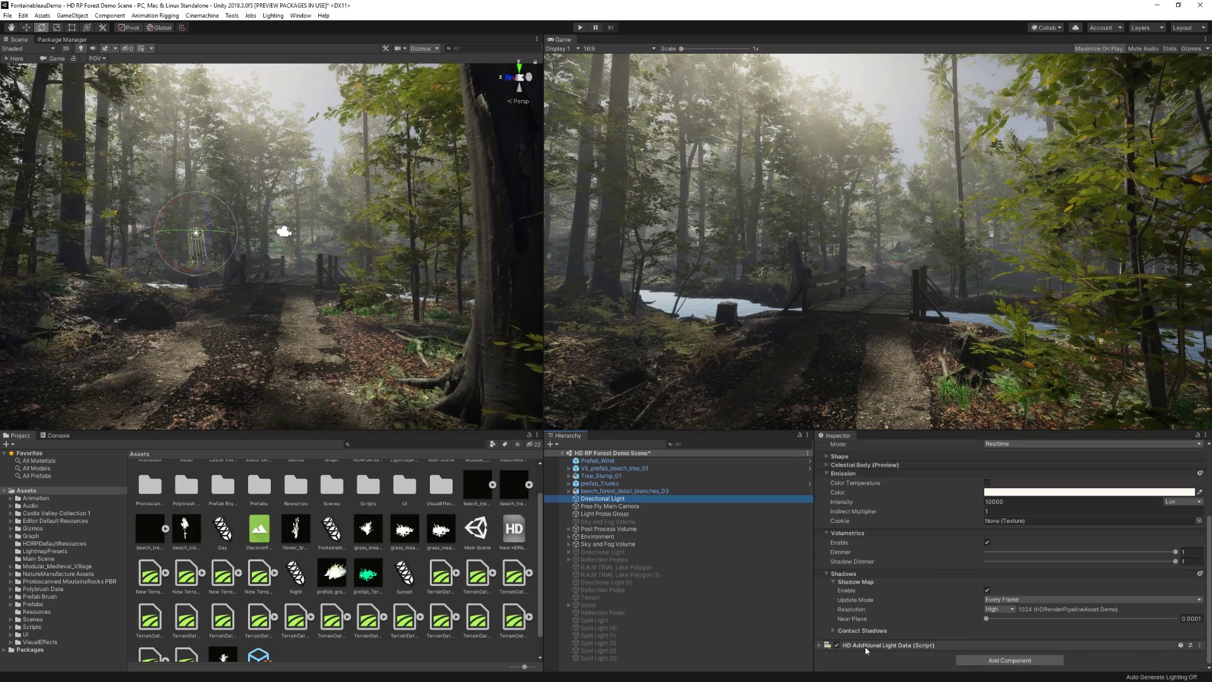
click(861, 630)
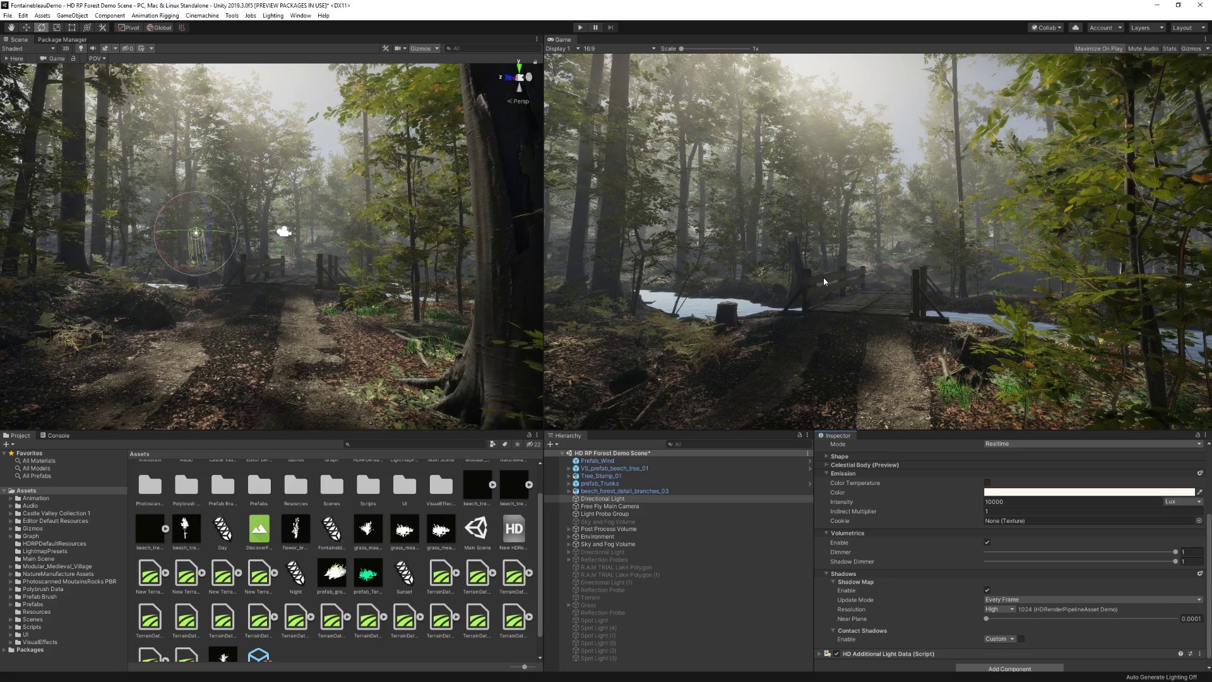
Enable contact shadows and compare them on and off near the bridge and river.
click(1022, 639)
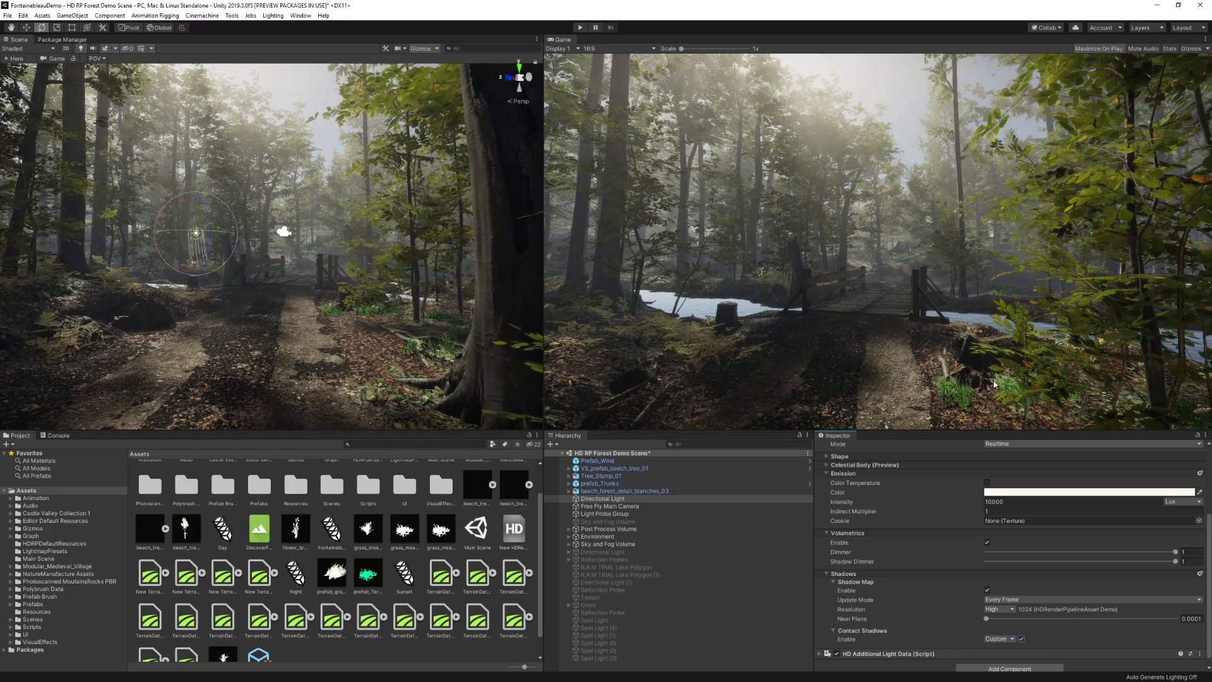
key(w)
right_drag(415, 263, 294, 316)
click(1021, 639)
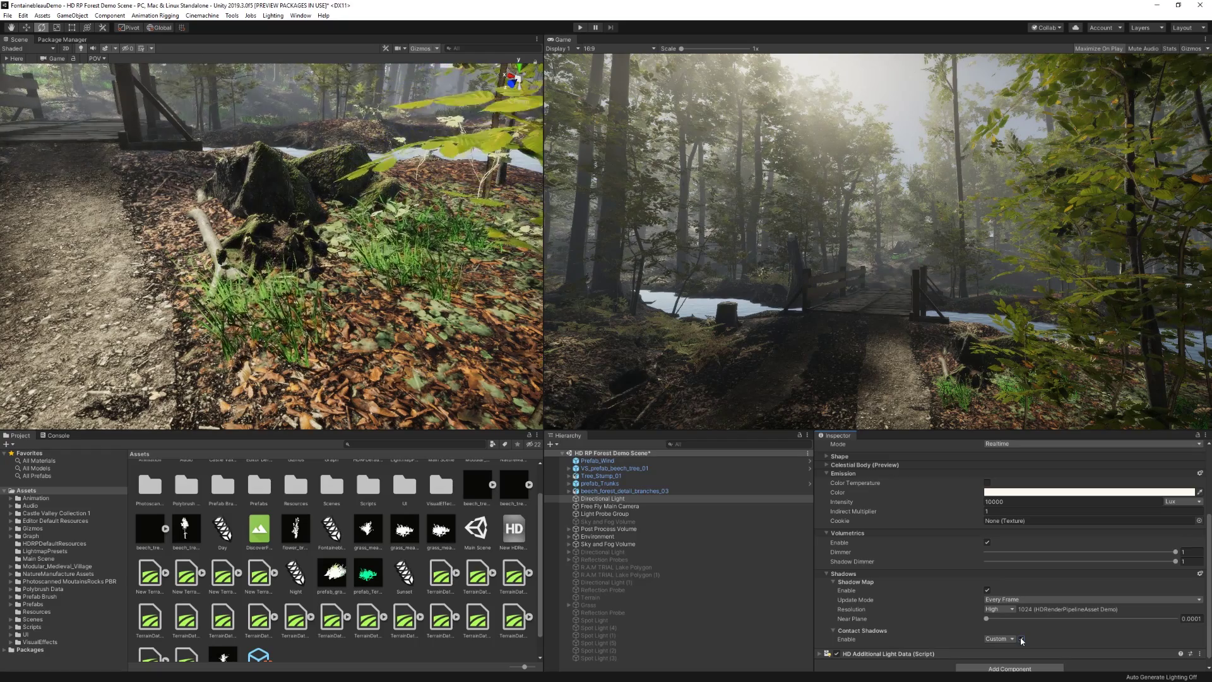
click(1021, 639)
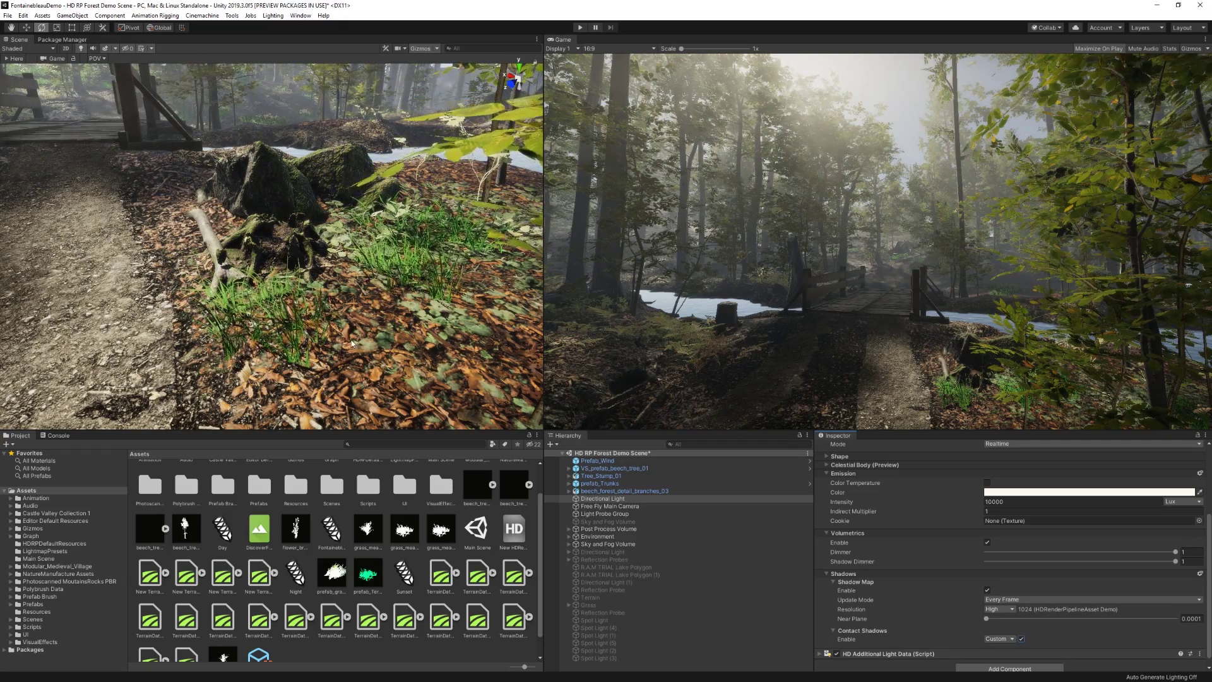
Compare contact shadows at the mossy stump, then set their quality to High.
key(w)
right_drag(278, 221, 271, 219)
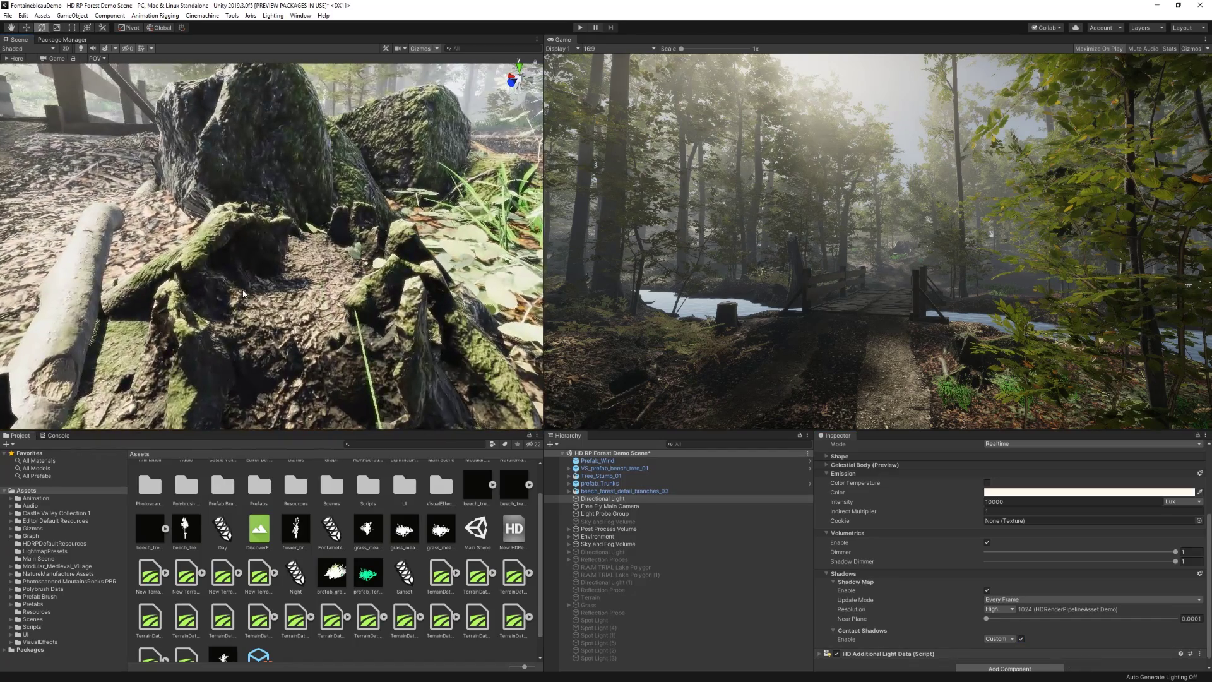
click(1021, 639)
click(1022, 638)
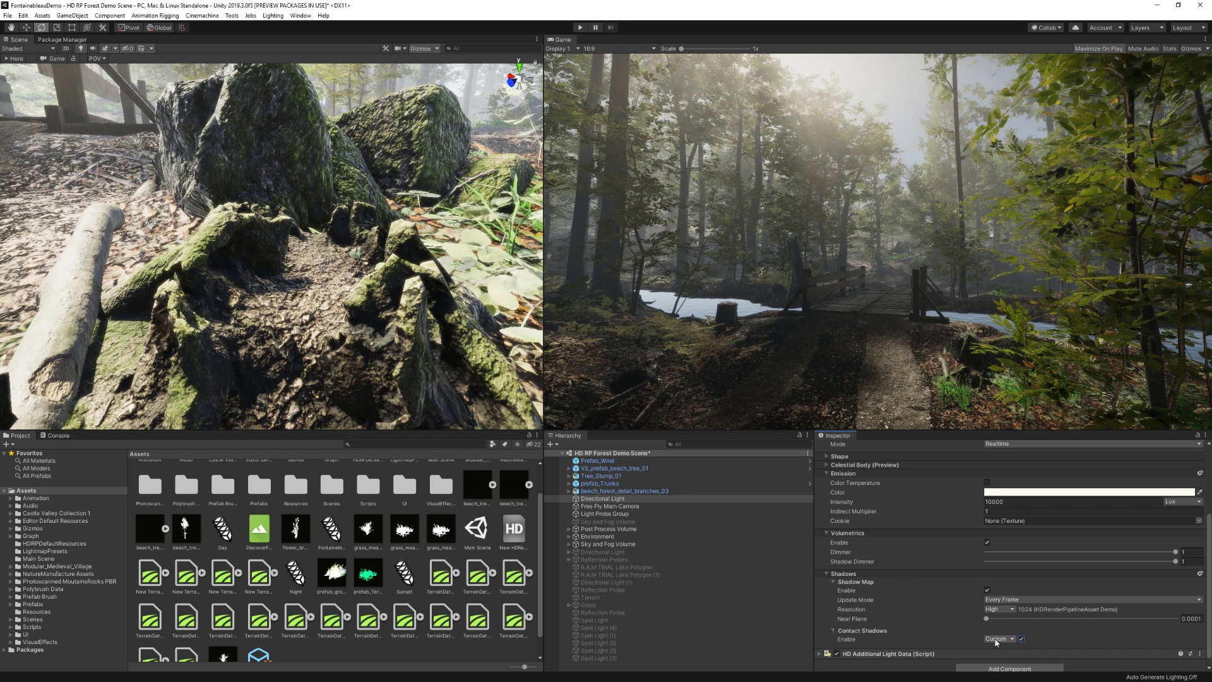
click(997, 639)
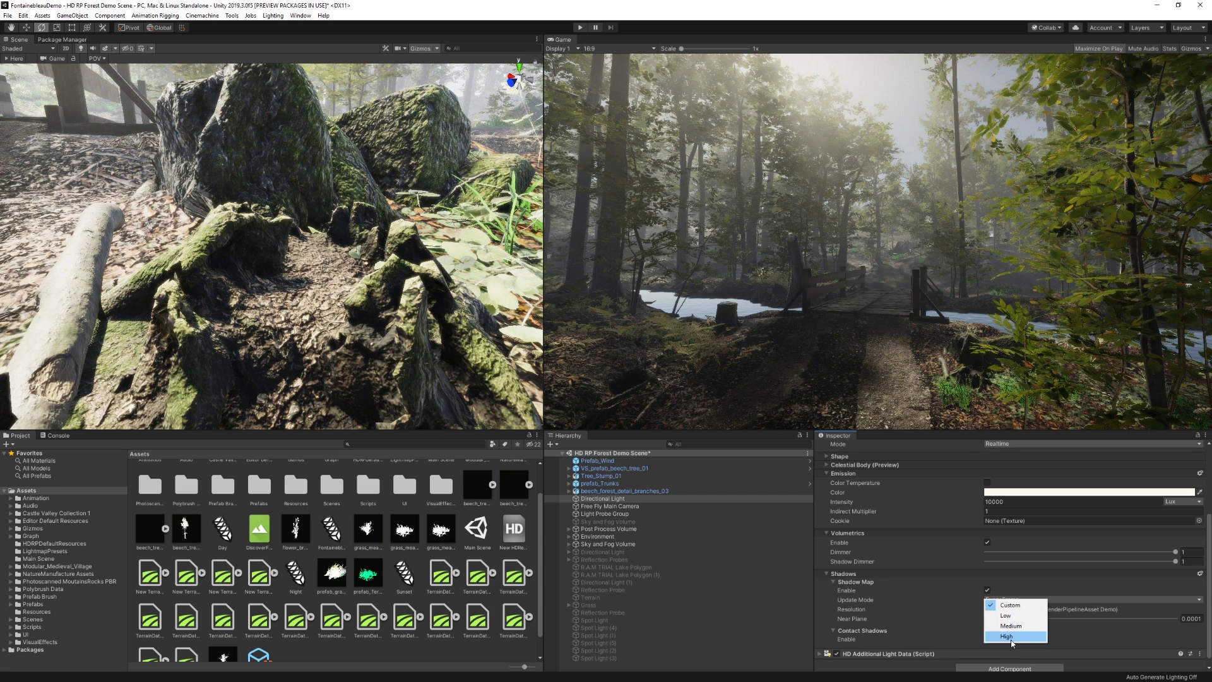
click(1011, 637)
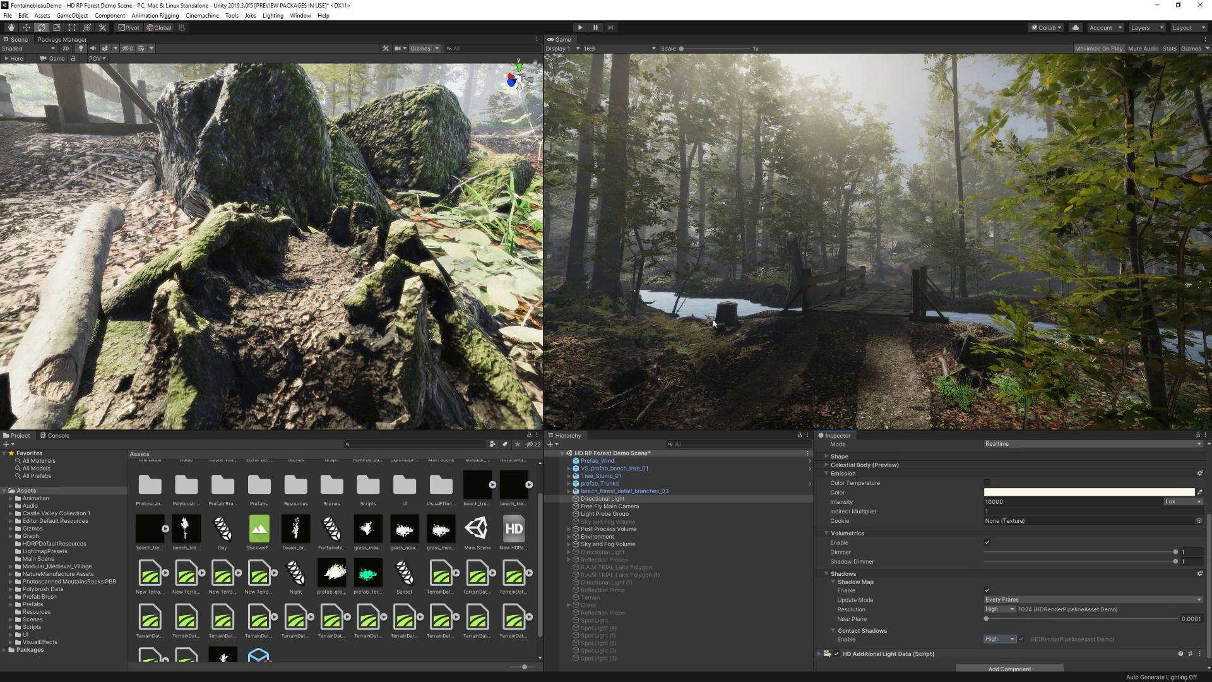
Frame the sun light and tilt and turn it so shadows cross the path differently.
right_drag(303, 282, 302, 278)
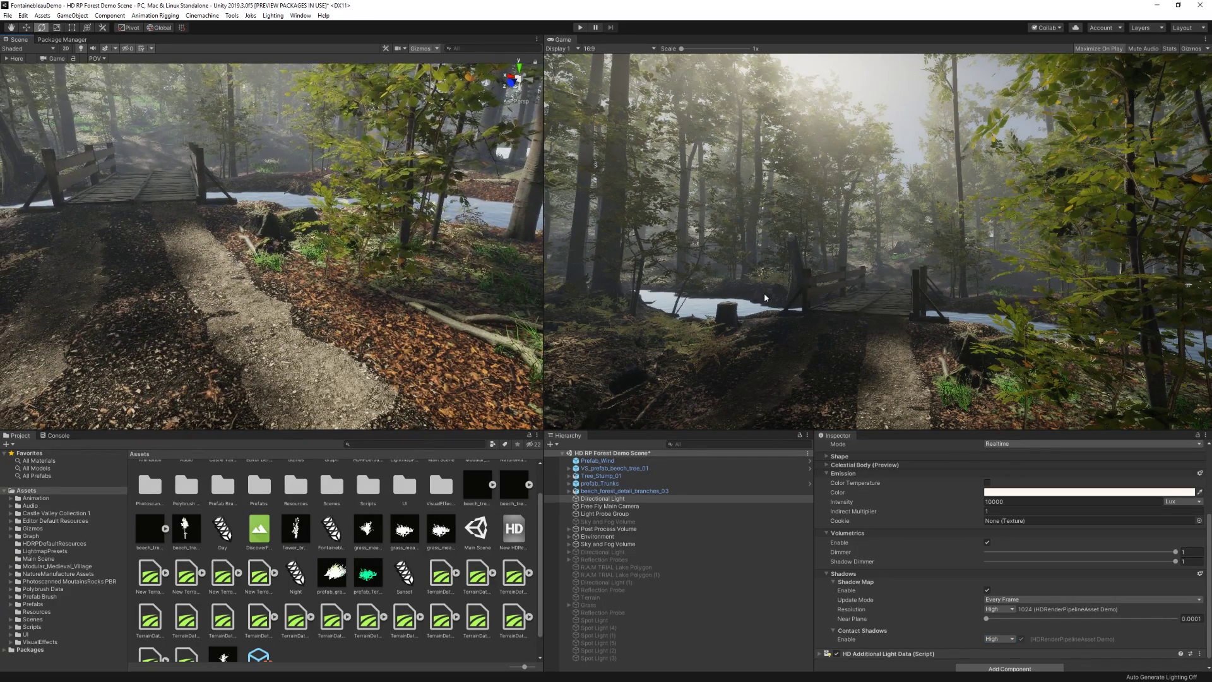
key(f)
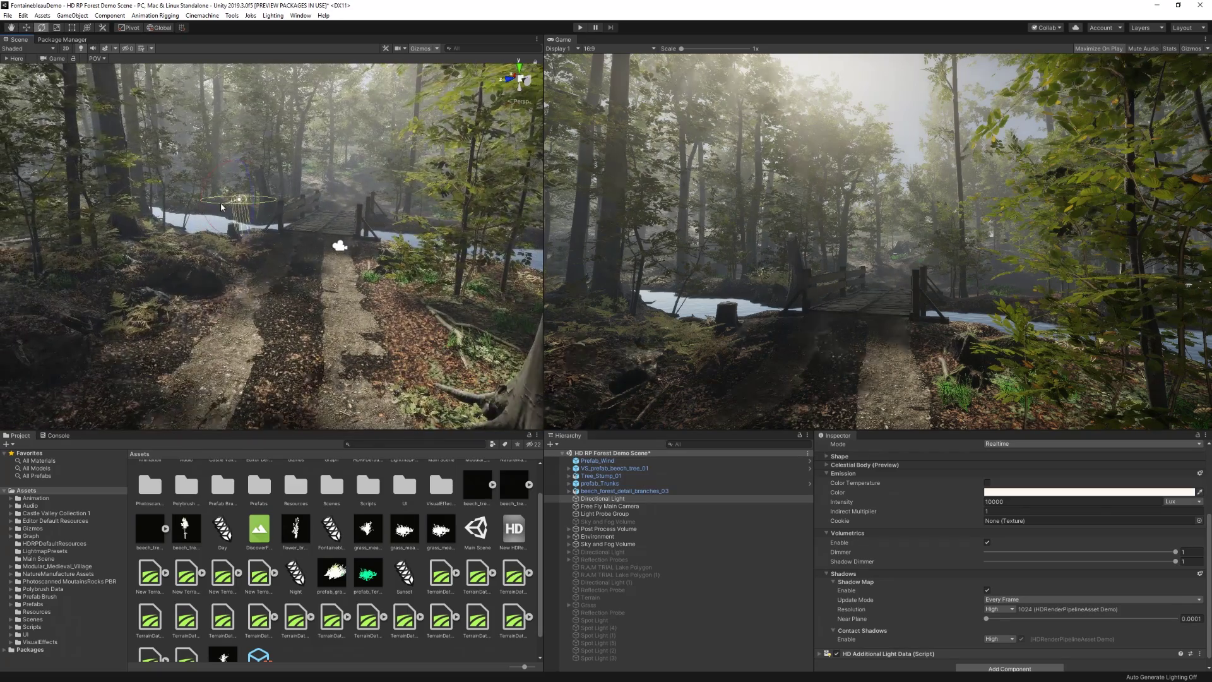
drag(221, 206, 249, 201)
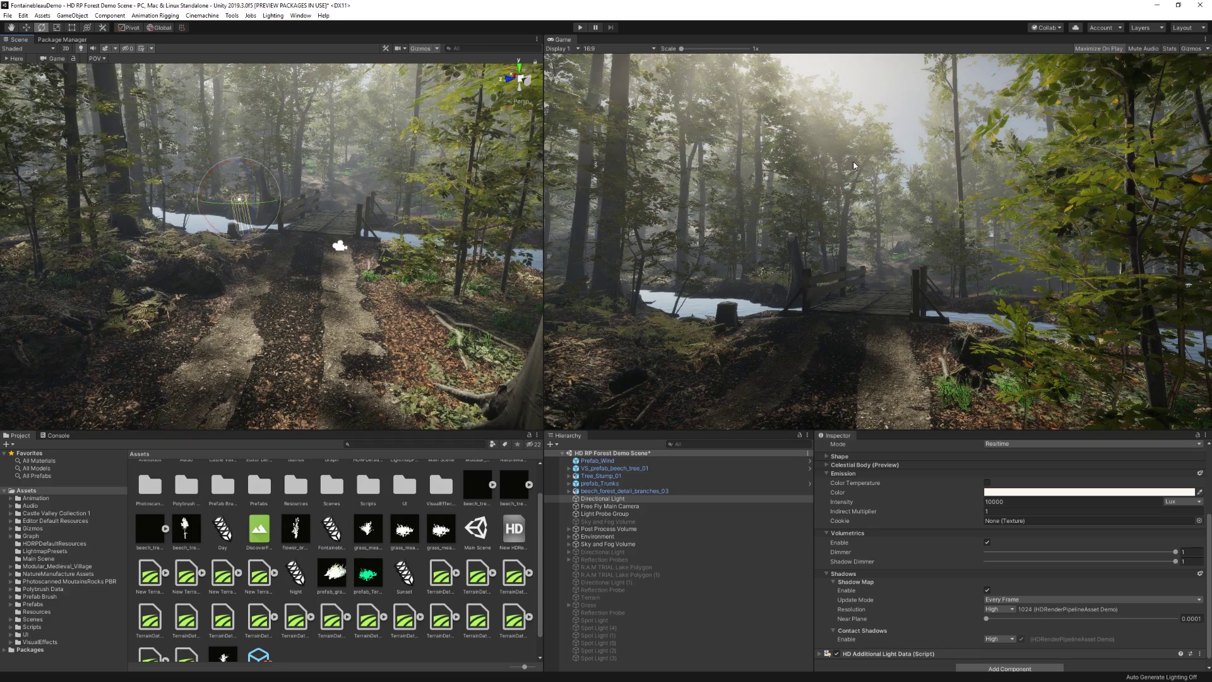
mouse_move(201, 201)
mouse_down()
mouse_move(181, 222)
mouse_move(206, 220)
mouse_up()
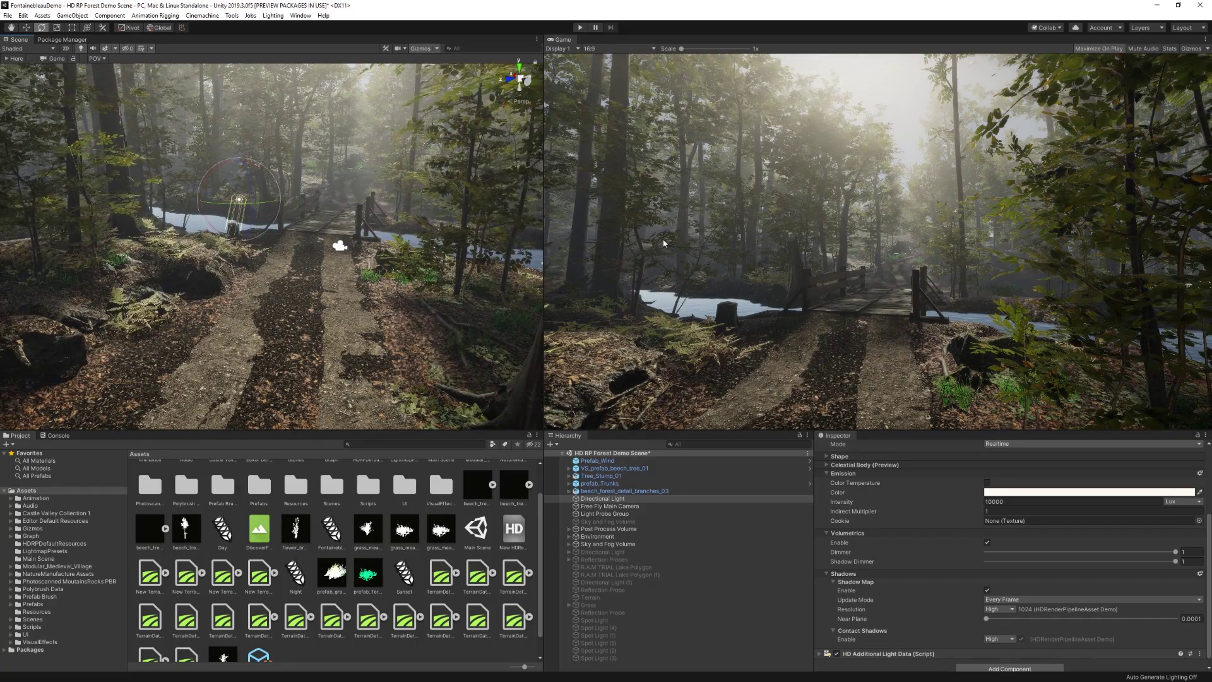
click(647, 500)
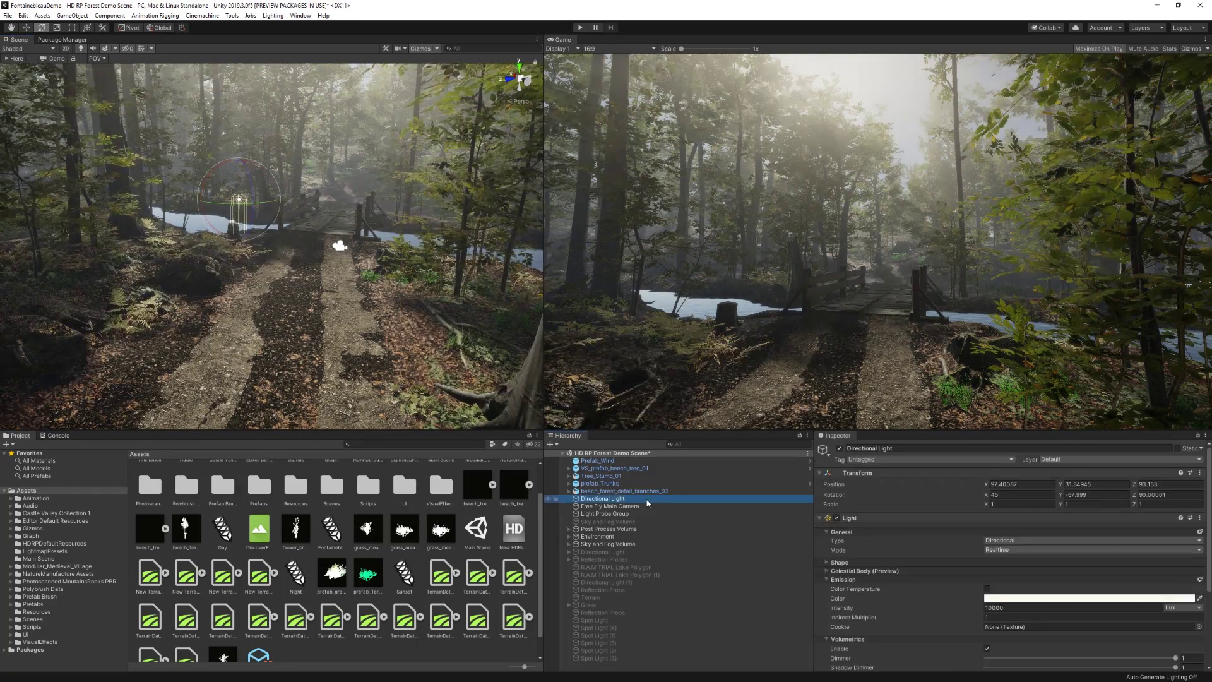
Select the Sky and Fog Volume and bring up its Volume Overrides list.
click(648, 545)
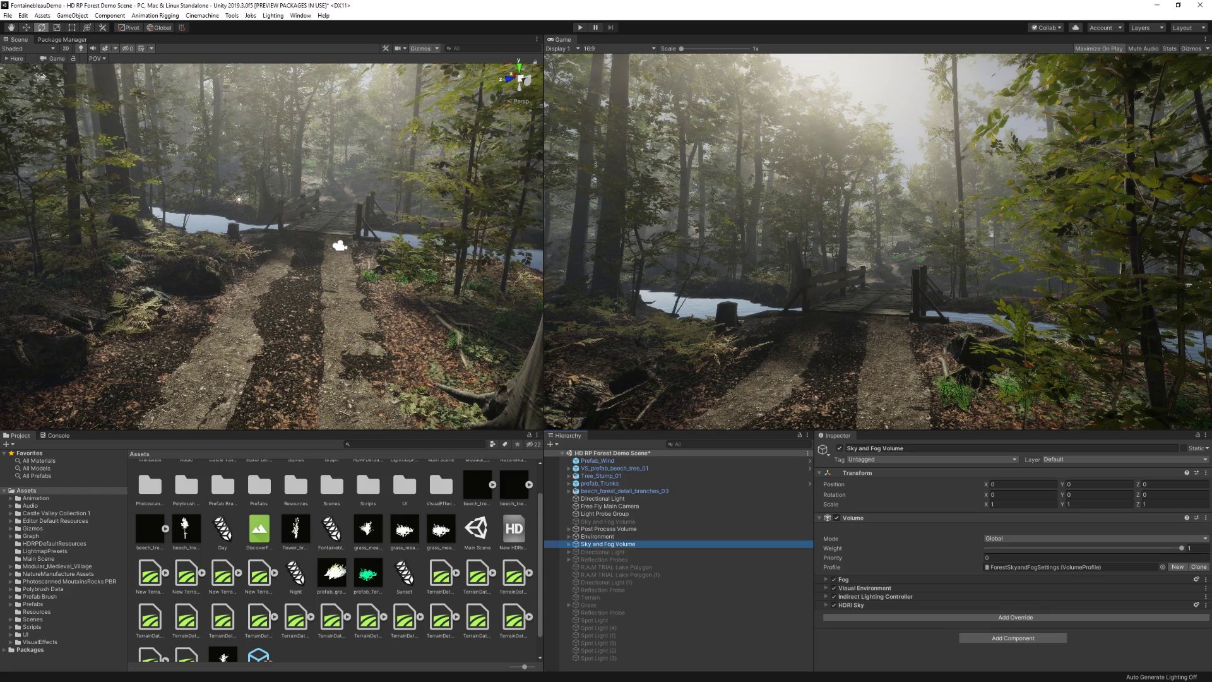
click(935, 639)
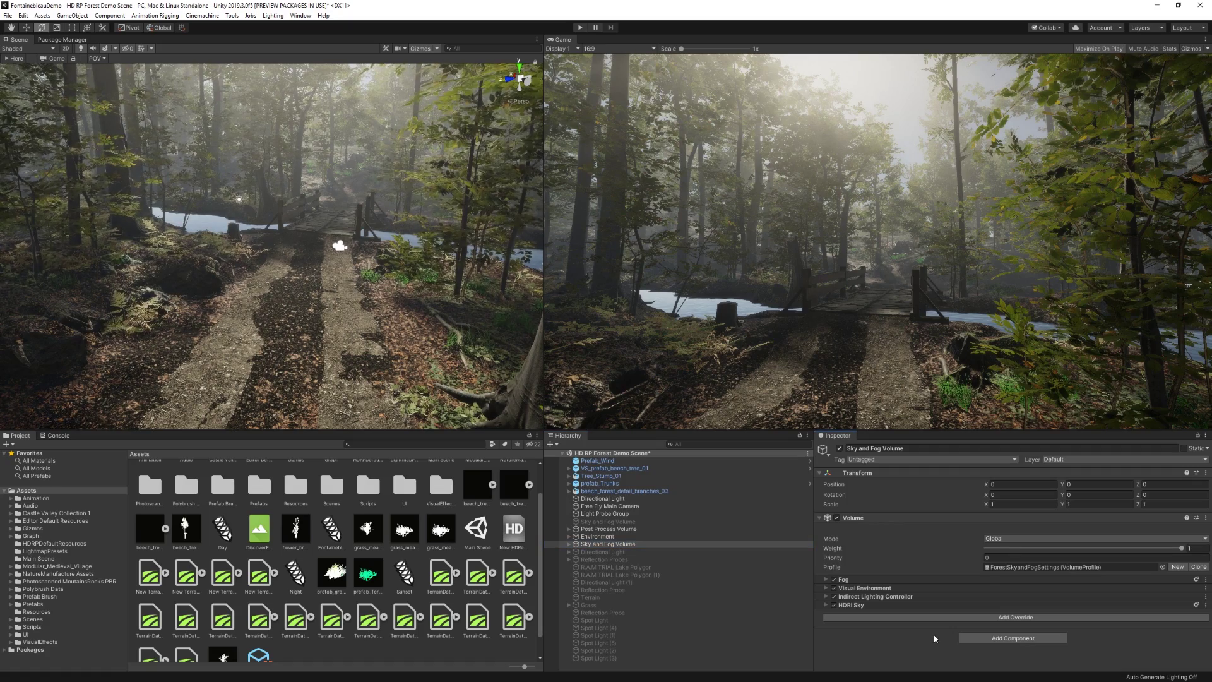
Add a Shadowing > Shadows override and toggle All to enable every setting.
click(962, 619)
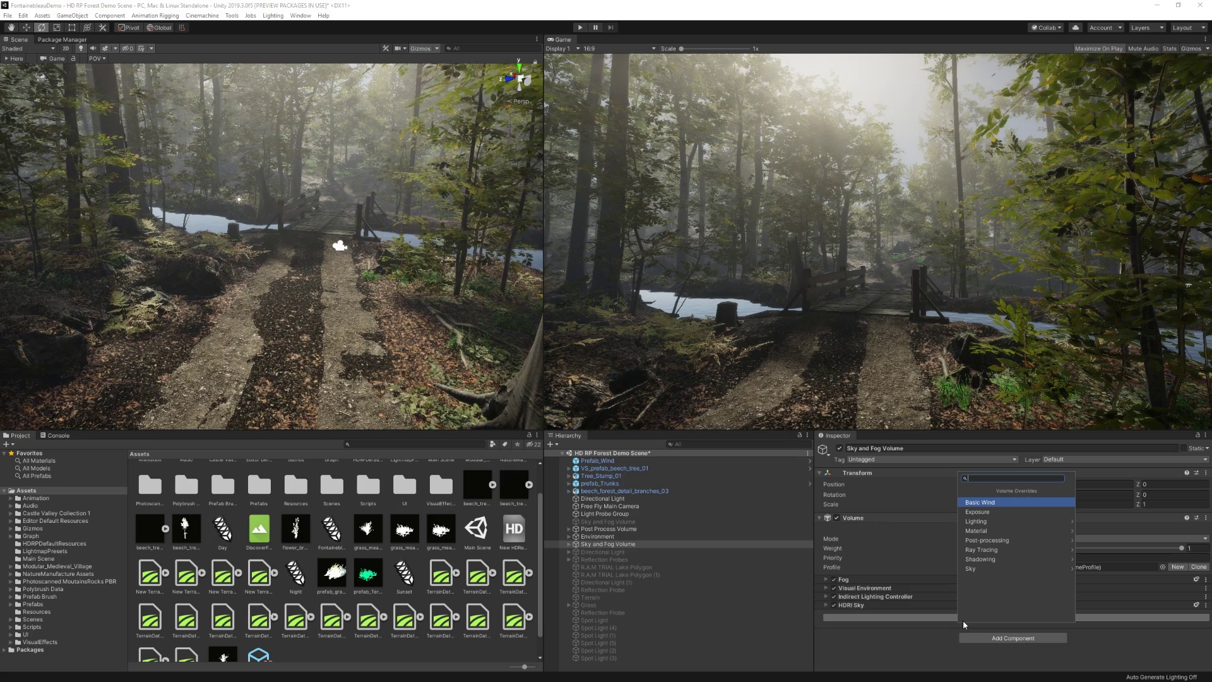
click(1039, 559)
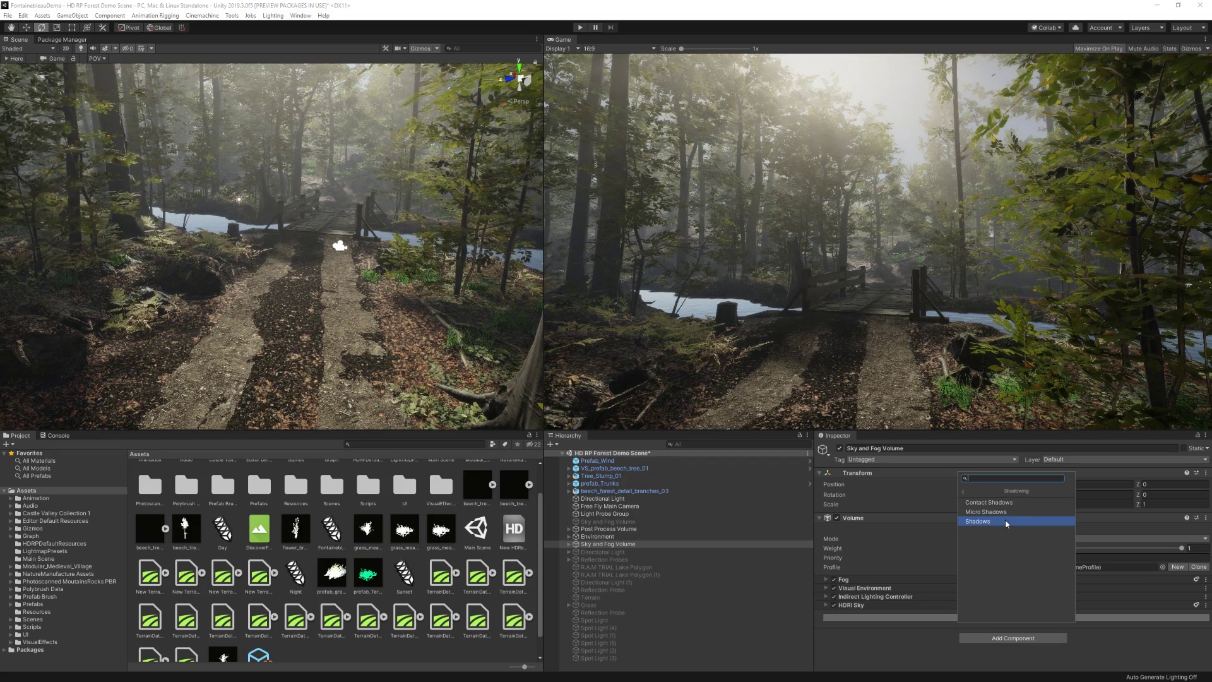
click(1006, 520)
scroll(985, 537, down, 5)
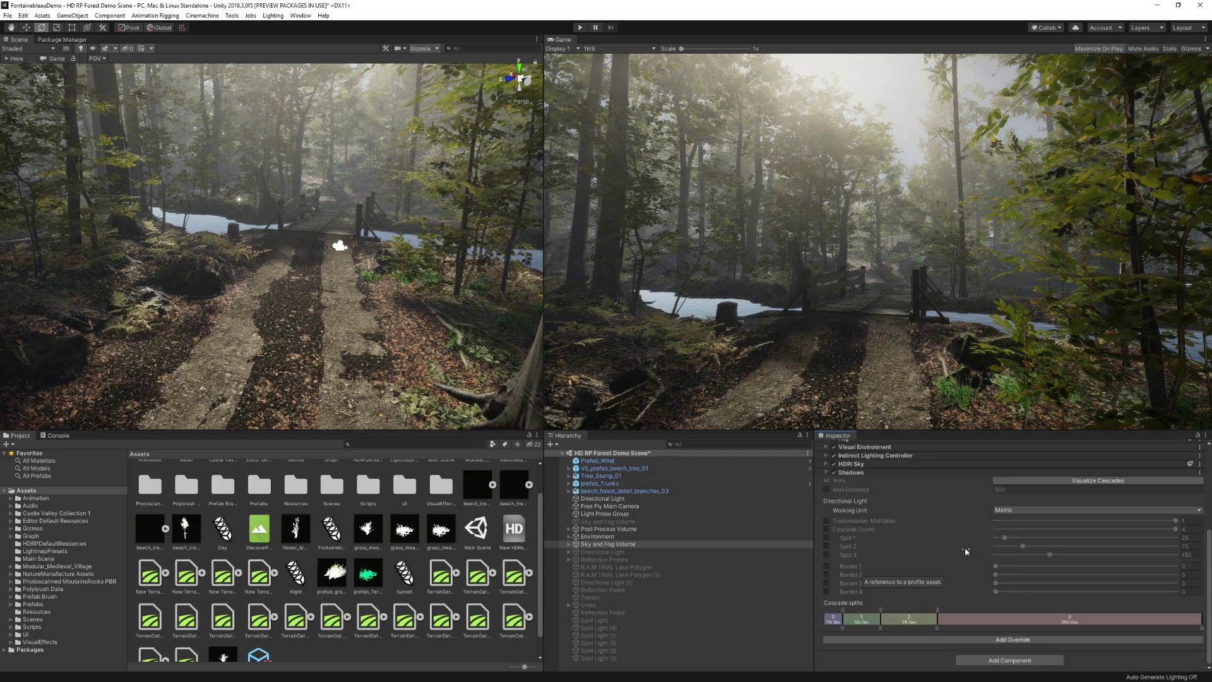
click(827, 480)
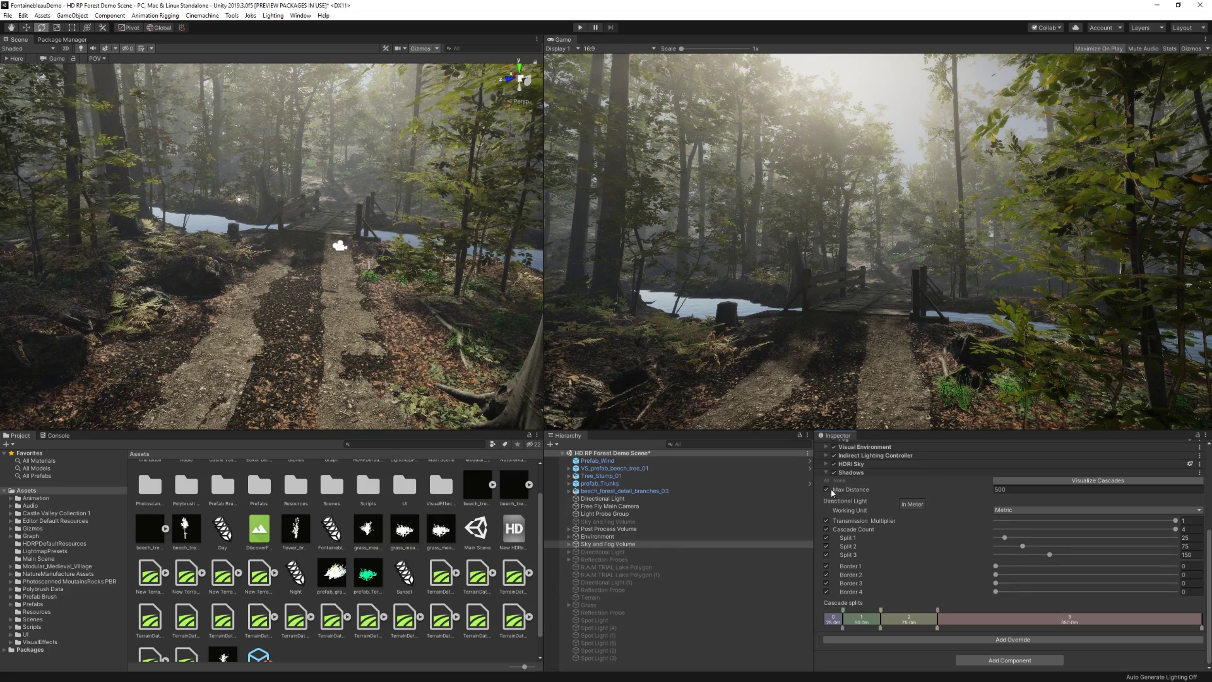
Toggle the Shadows override off and on to compare, then select the Directional Light.
click(834, 472)
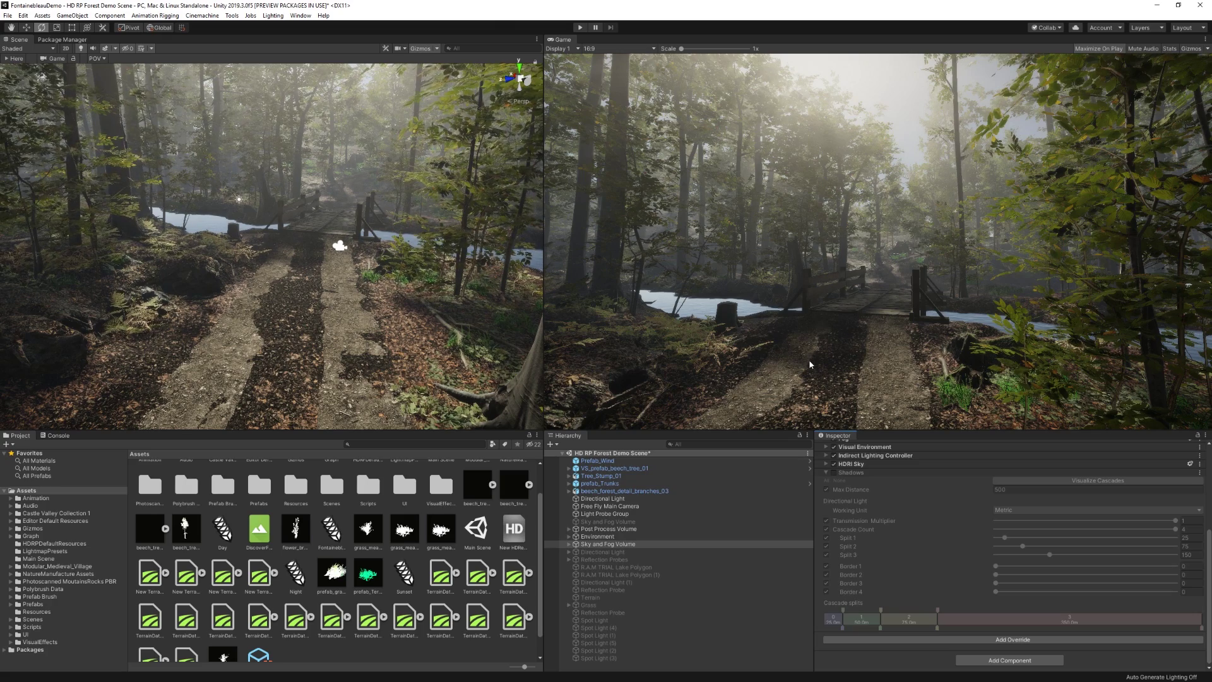
click(834, 472)
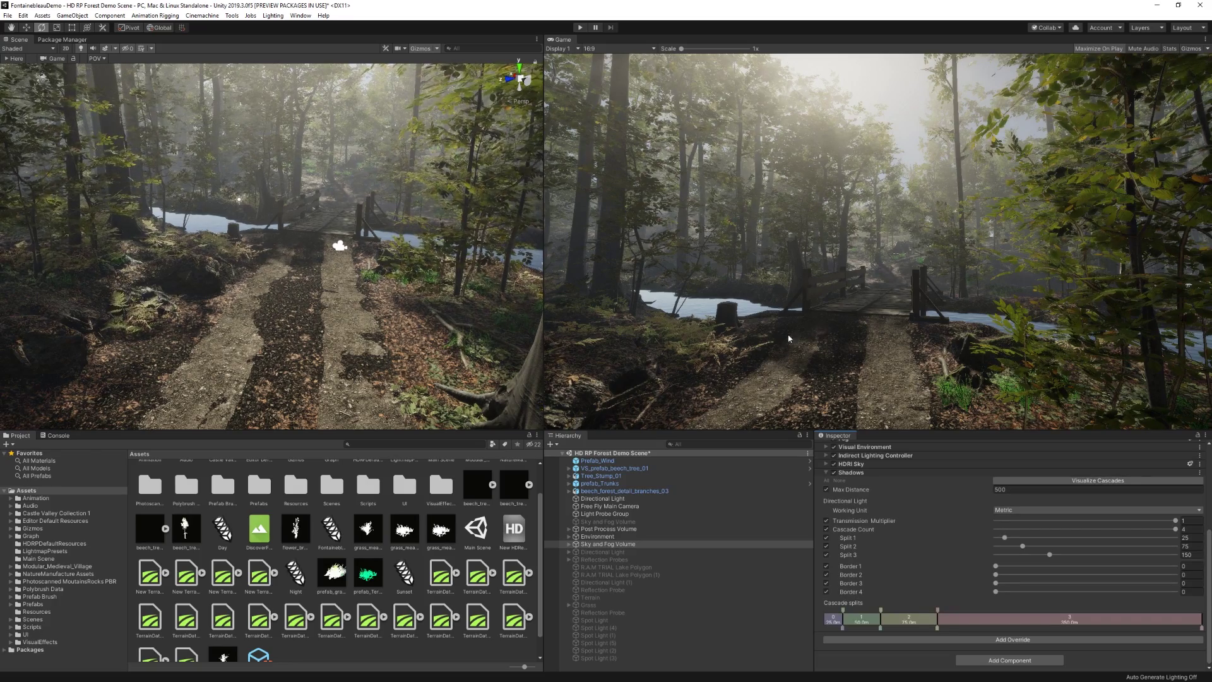
click(237, 202)
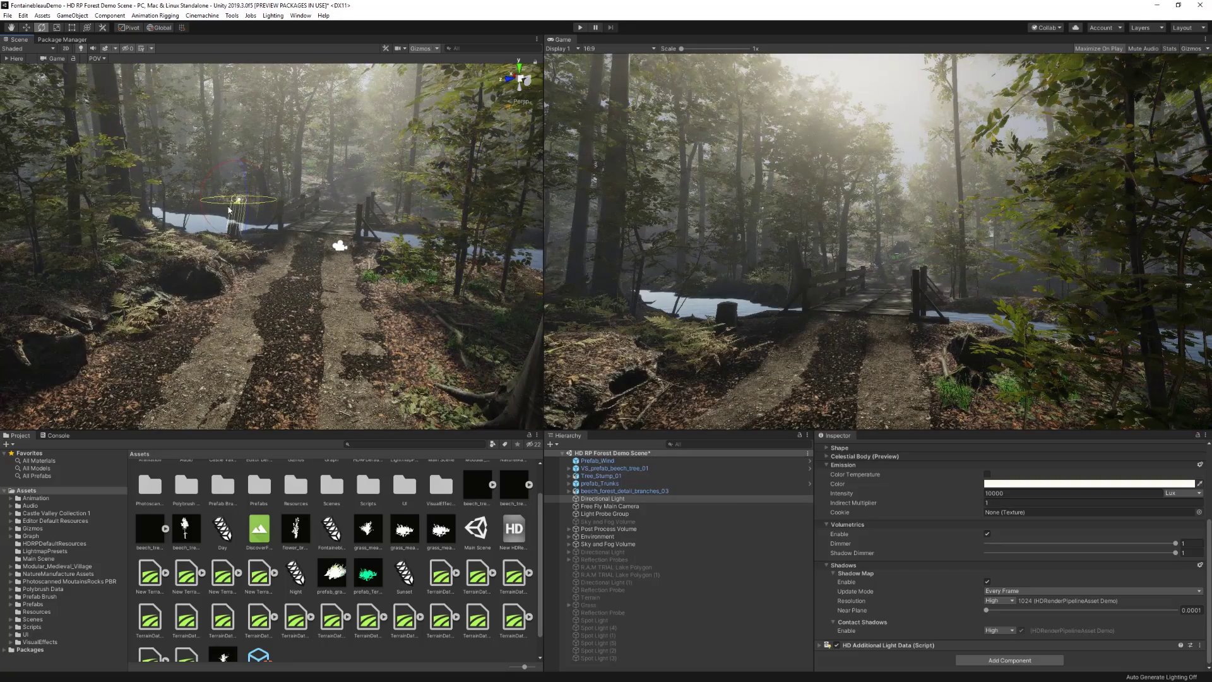
Set the Shadows override Max Distance to 300, trying 500 before undoing back to 300.
click(608, 544)
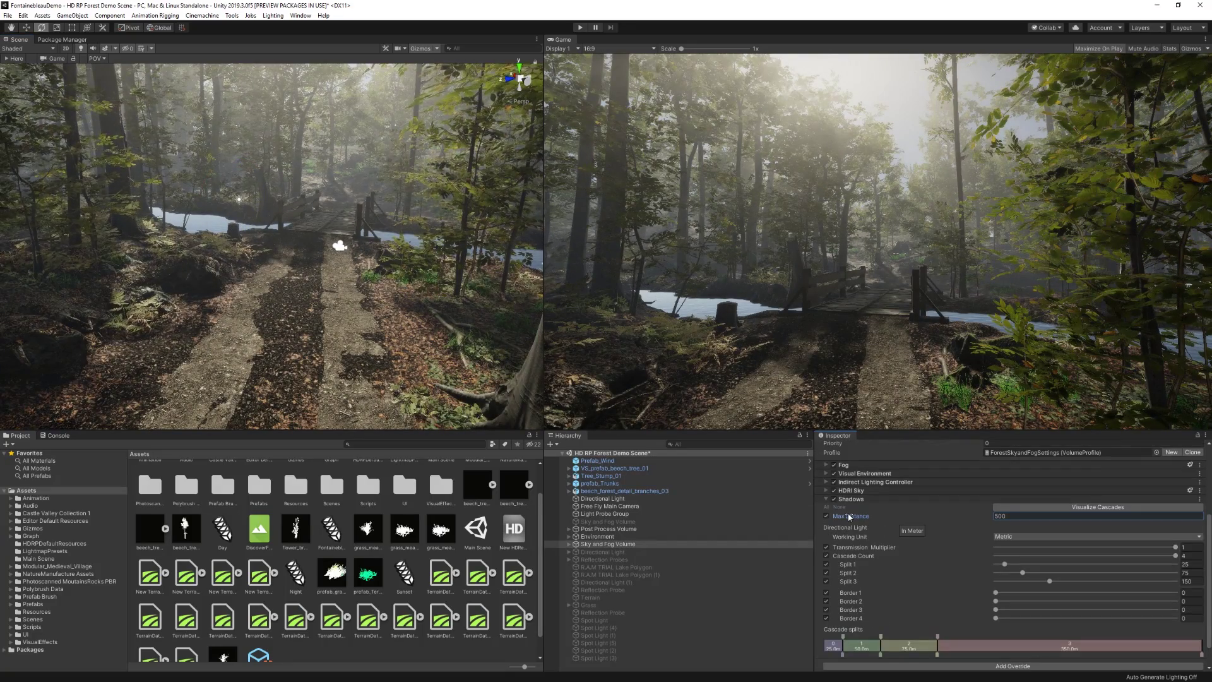
double_click(1004, 516)
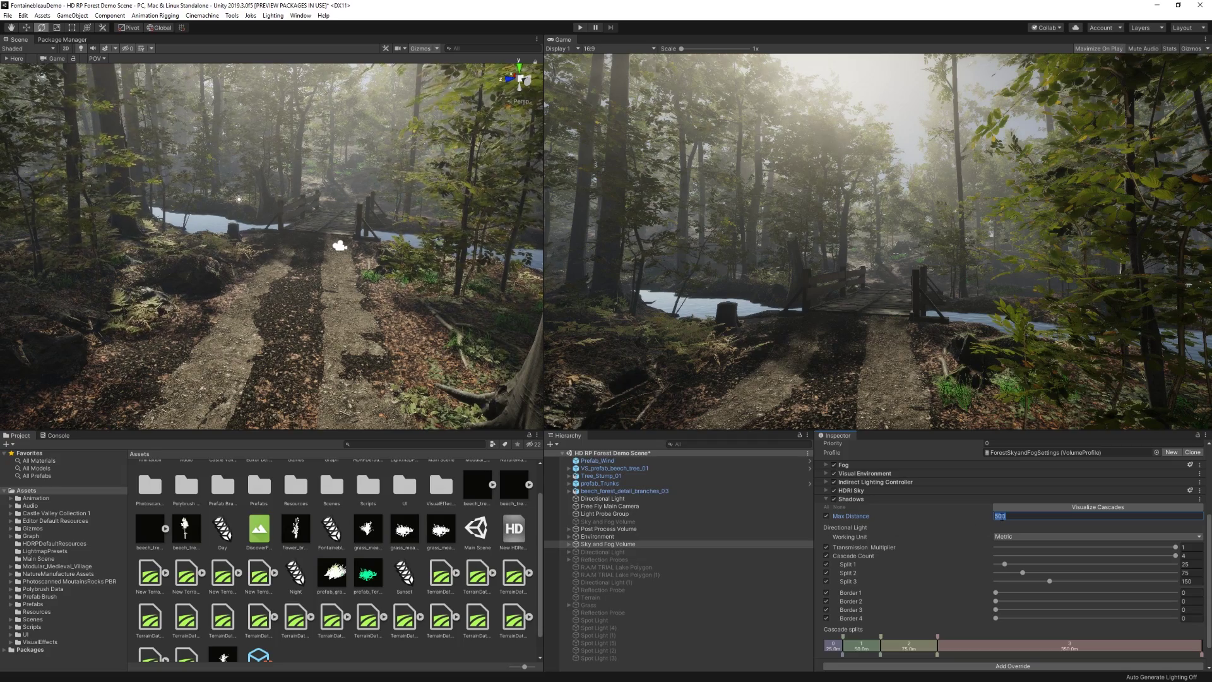
text(300)
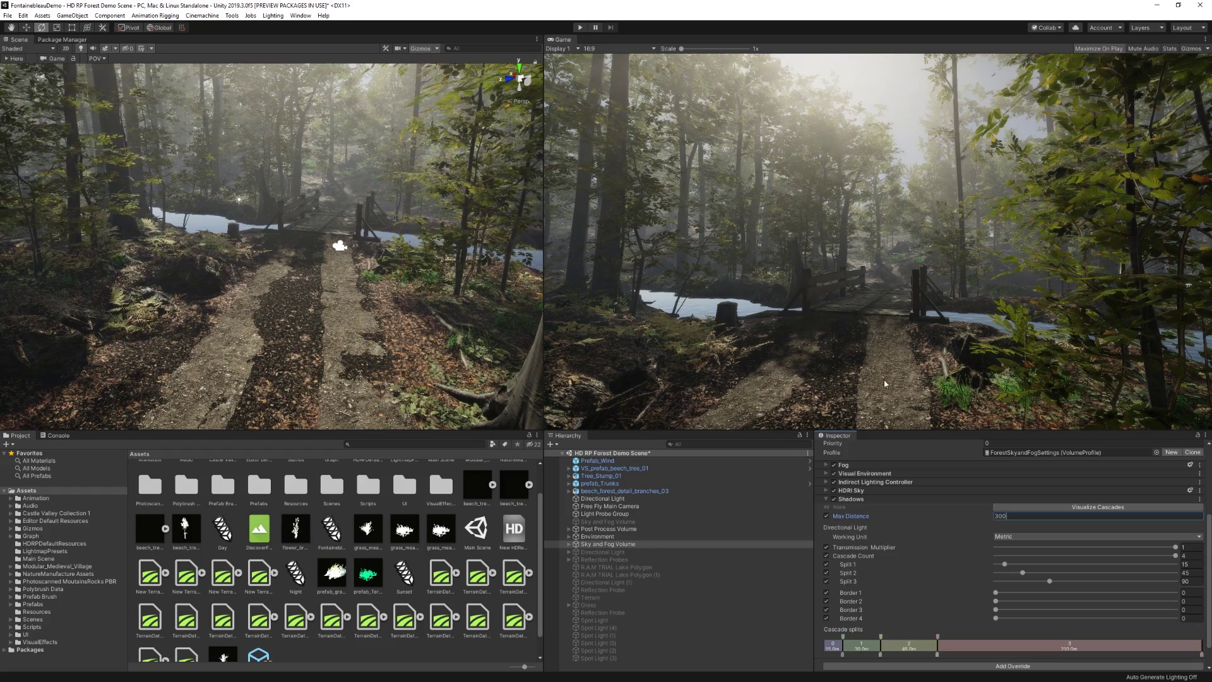
key(BackSpace)
key(BackSpace)
key(BackSpace)
text(500)
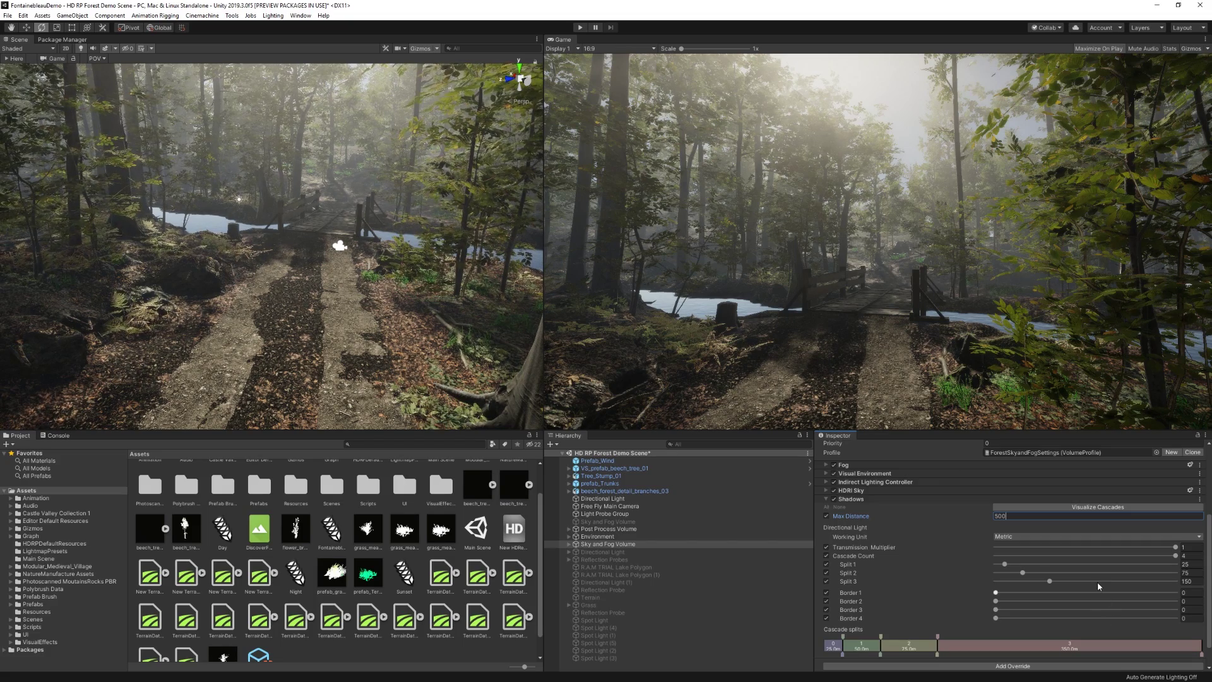
key(ctrl+z)
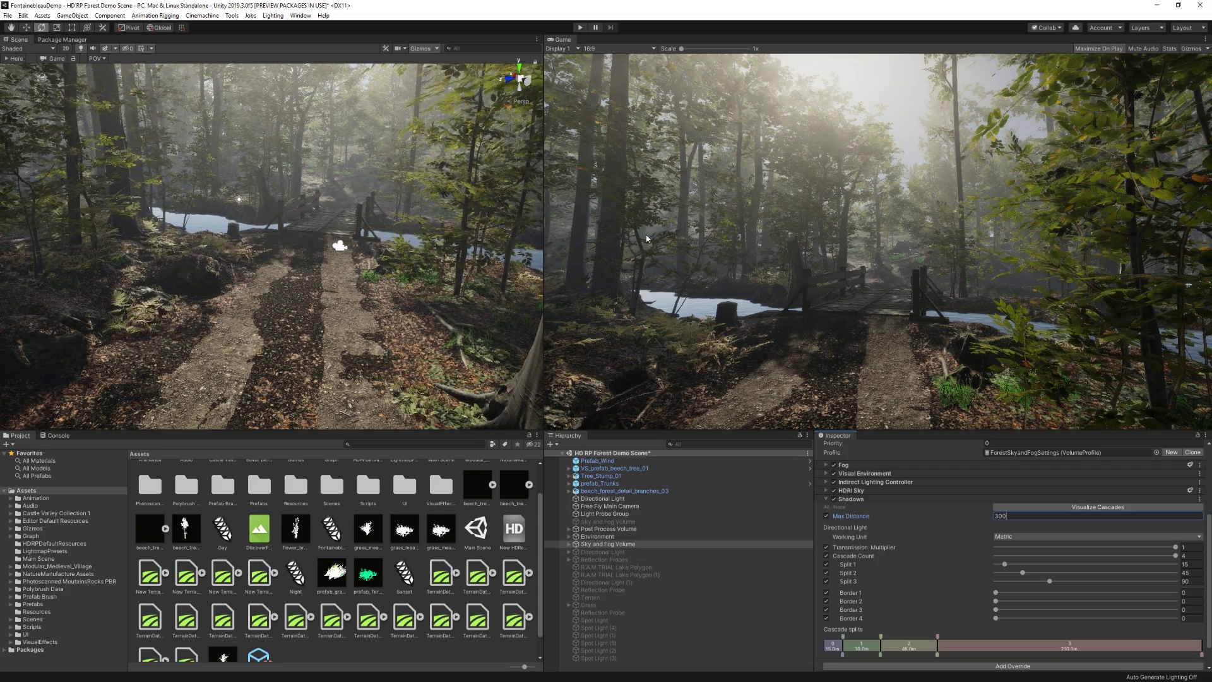
right_drag(291, 287, 312, 259)
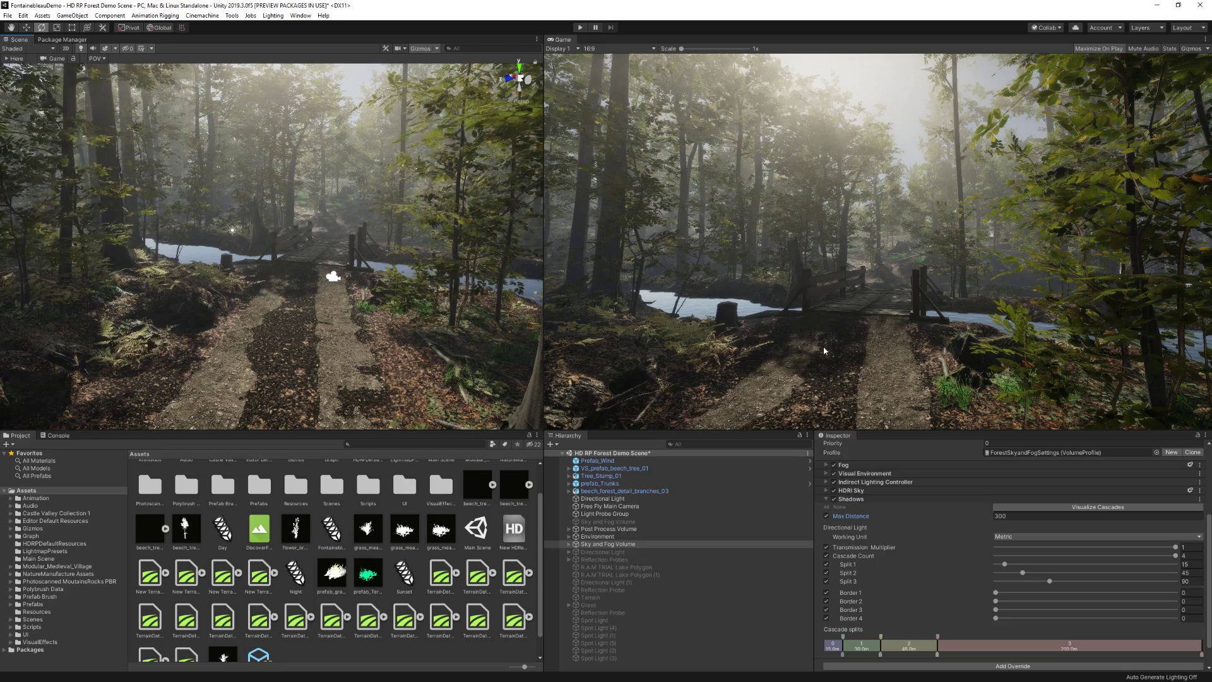
Add a Contact Shadows override to the Sky and Fog Volume and enable all its settings.
click(871, 499)
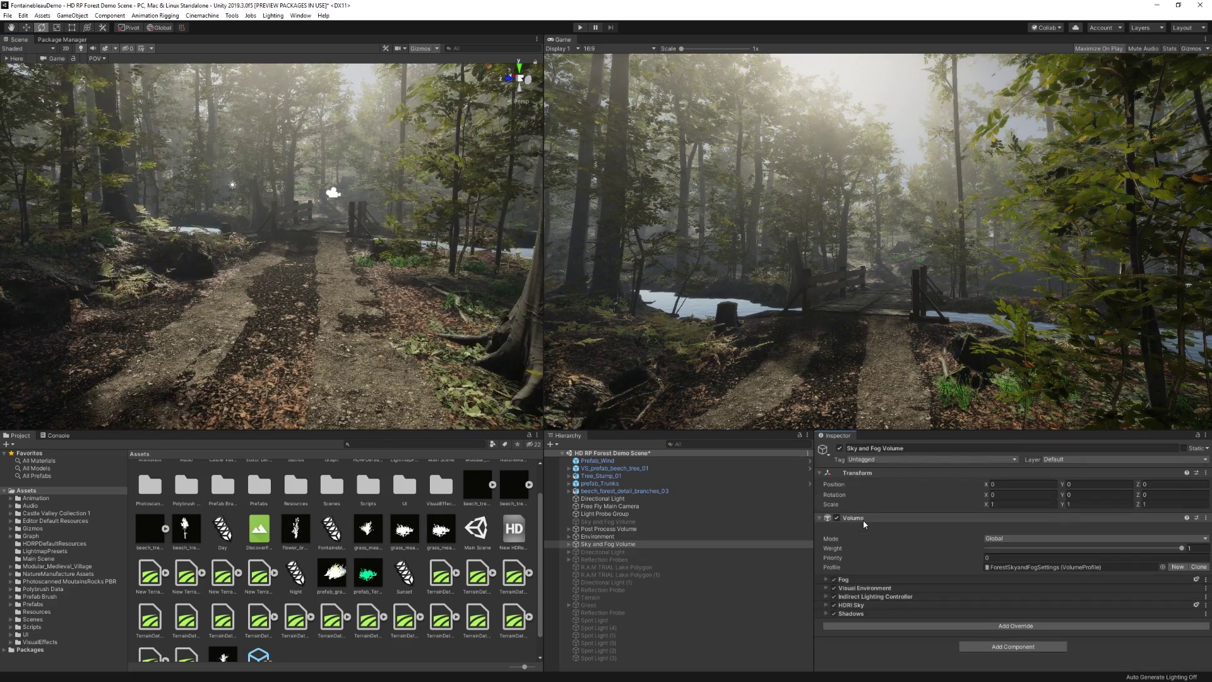
click(871, 628)
click(1032, 571)
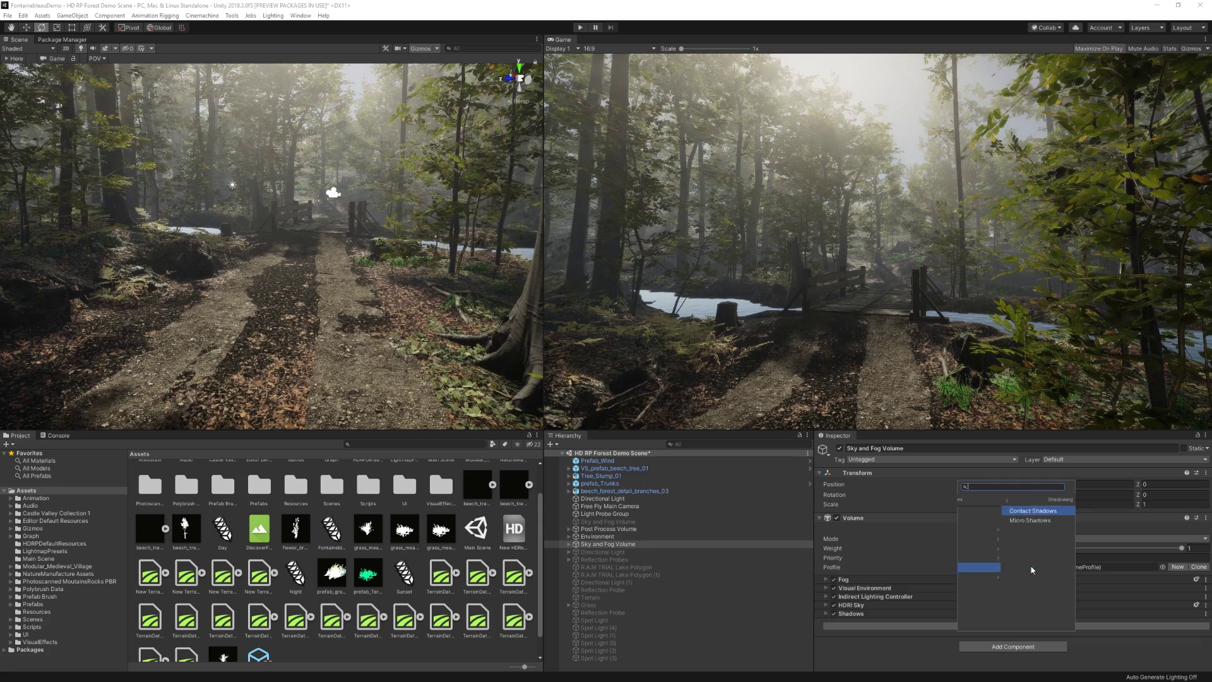
click(1039, 515)
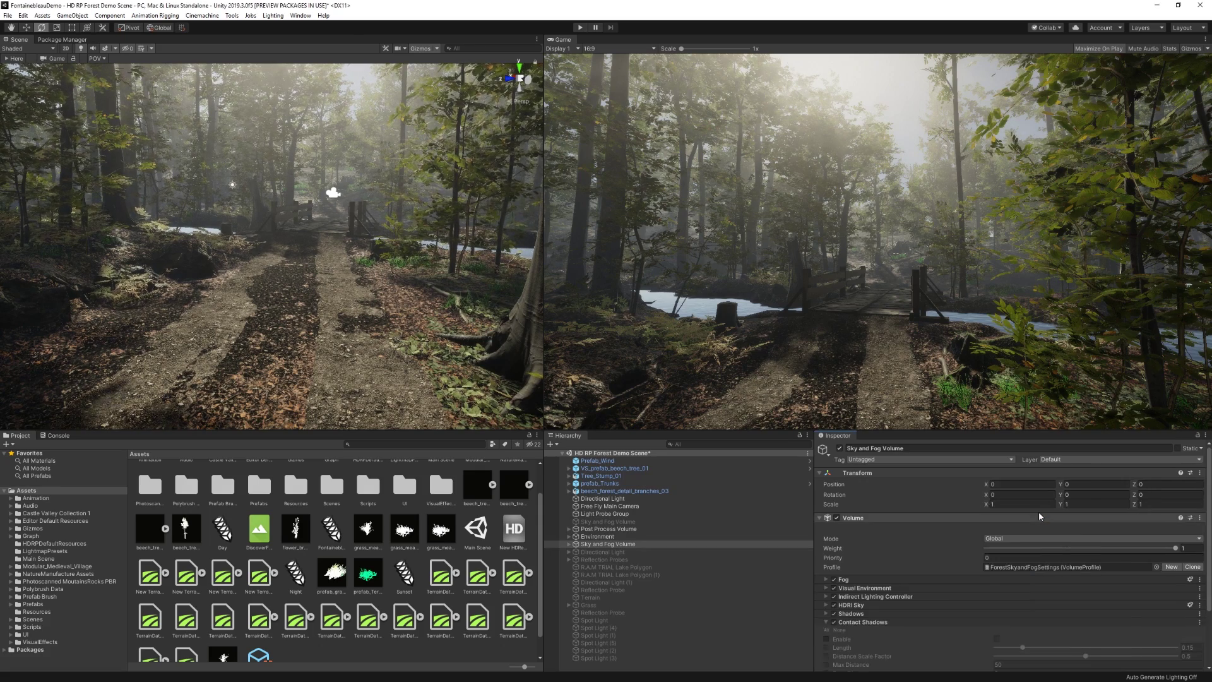
scroll(935, 543, down, 2)
click(826, 558)
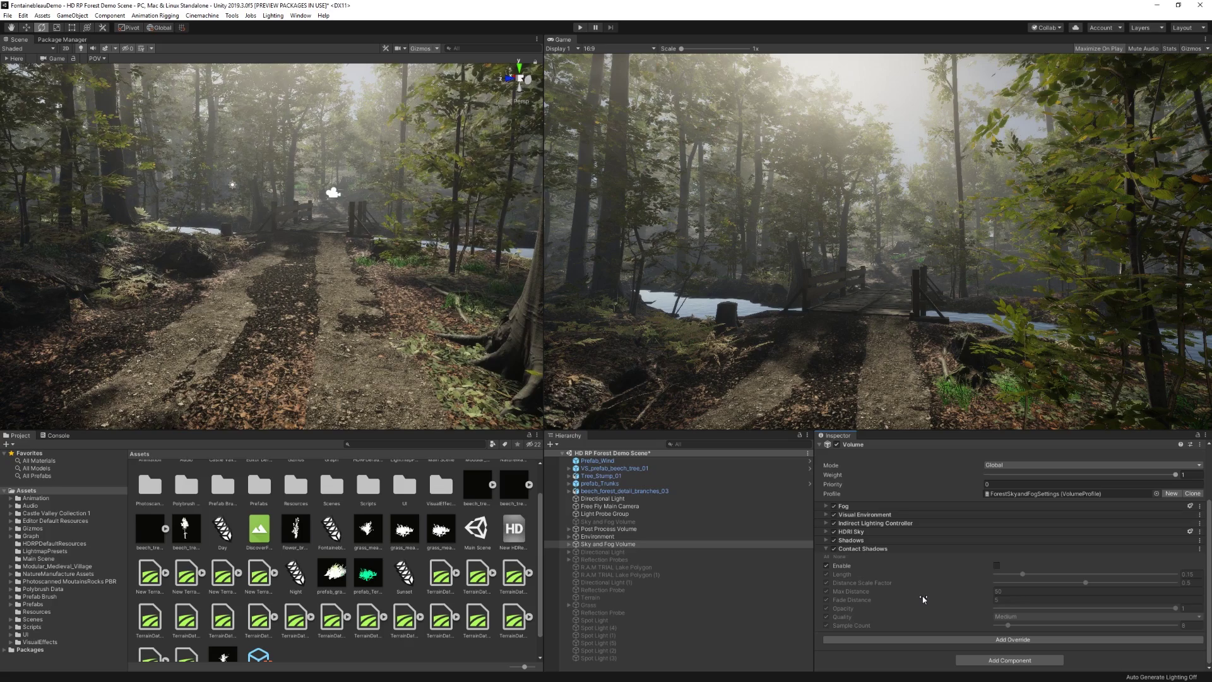
click(997, 566)
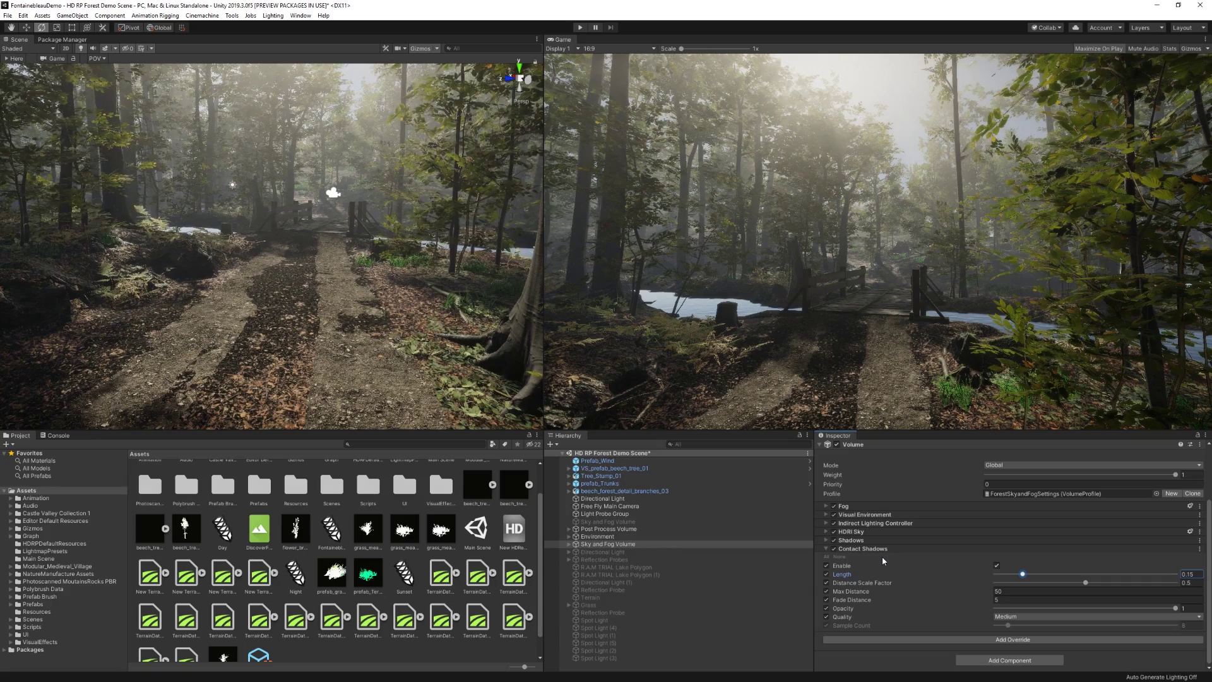
Toggle the Contact Shadows override off and on while flying toward the large tree.
click(833, 548)
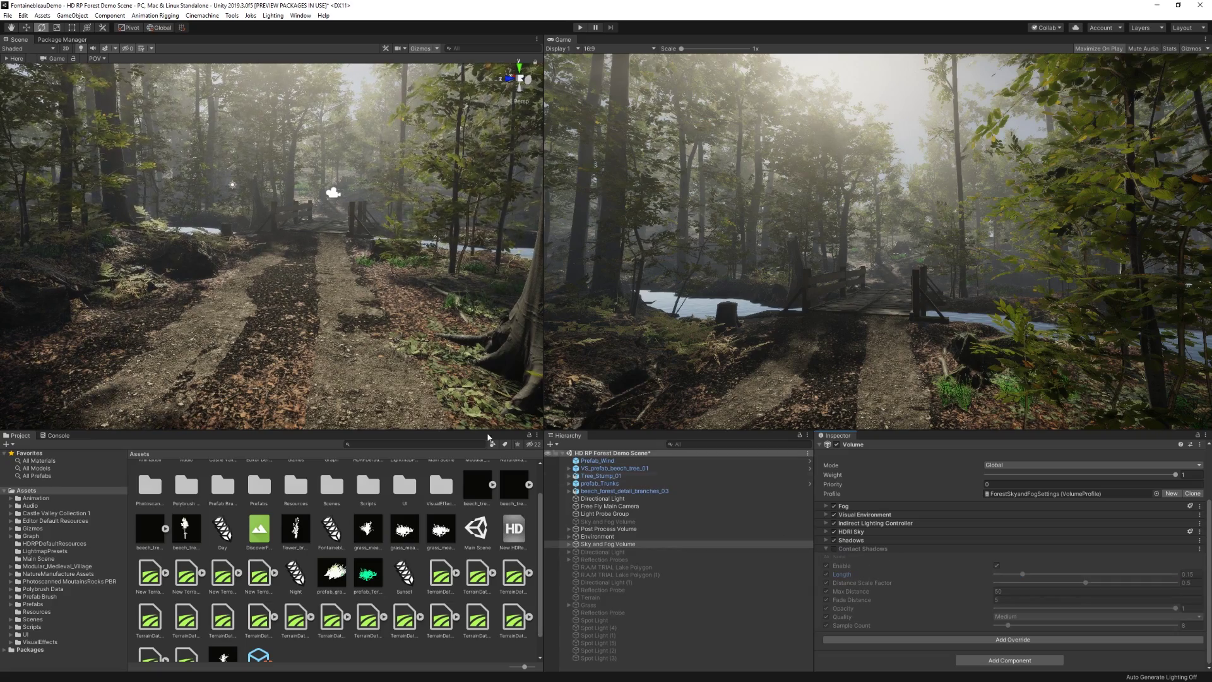
key(w)
right_drag(436, 341, 429, 336)
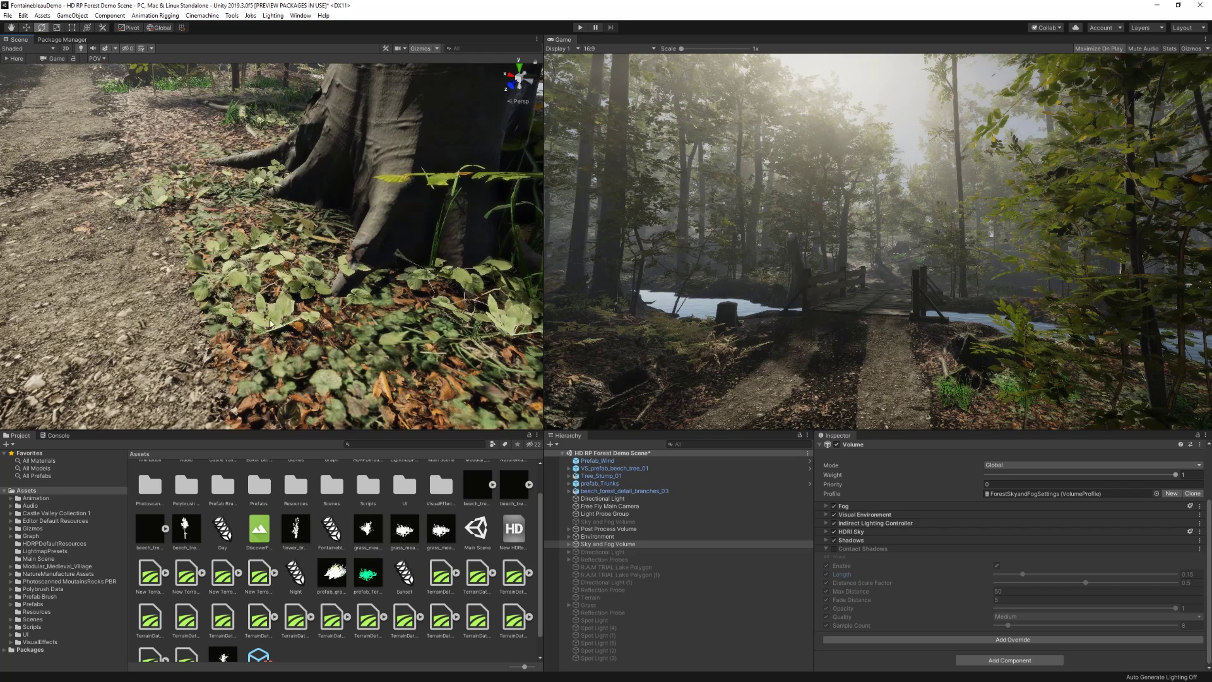
click(835, 549)
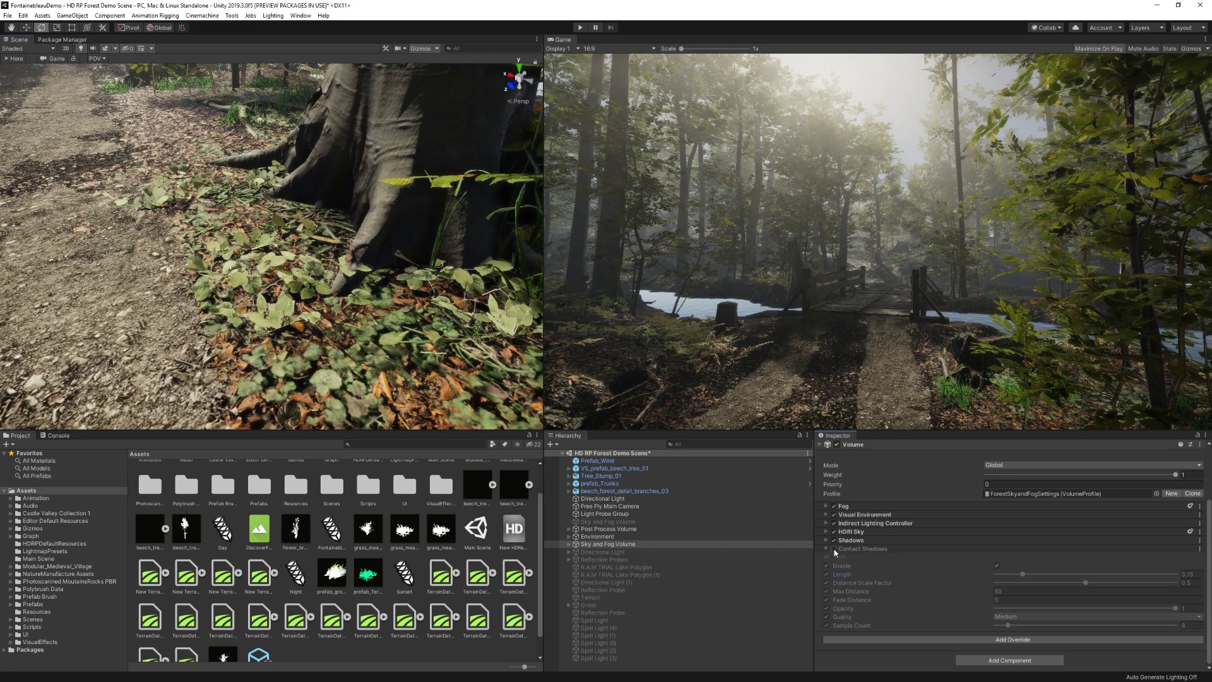
click(834, 549)
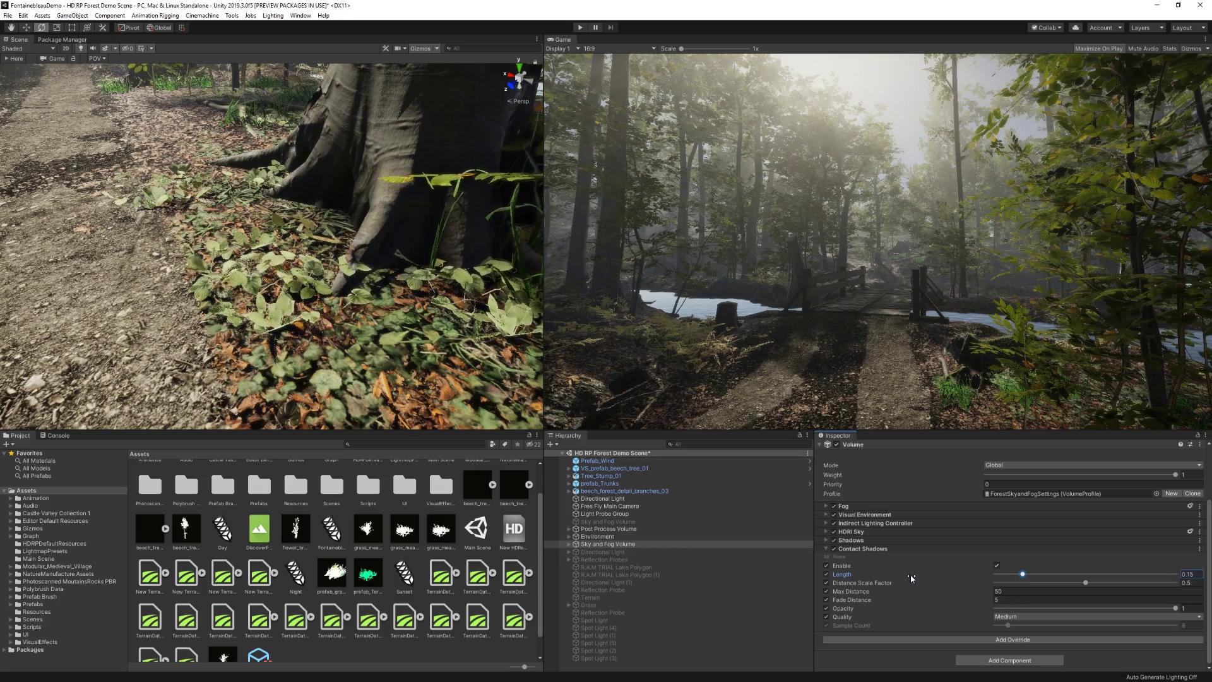
Set contact shadow Length to about 0.15, Distance Scale Factor 0.639 and Quality High.
mouse_move(1025, 576)
mouse_down()
mouse_move(997, 576)
mouse_move(1159, 573)
mouse_move(1027, 573)
mouse_up()
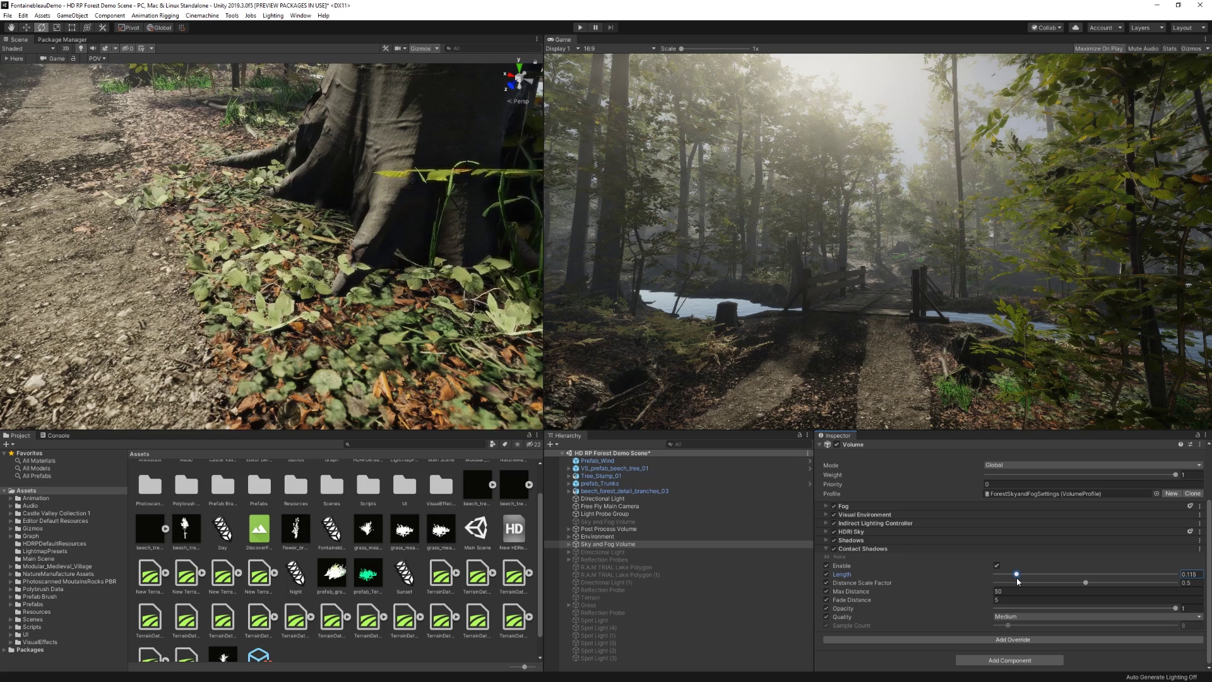
drag(1024, 576, 1021, 576)
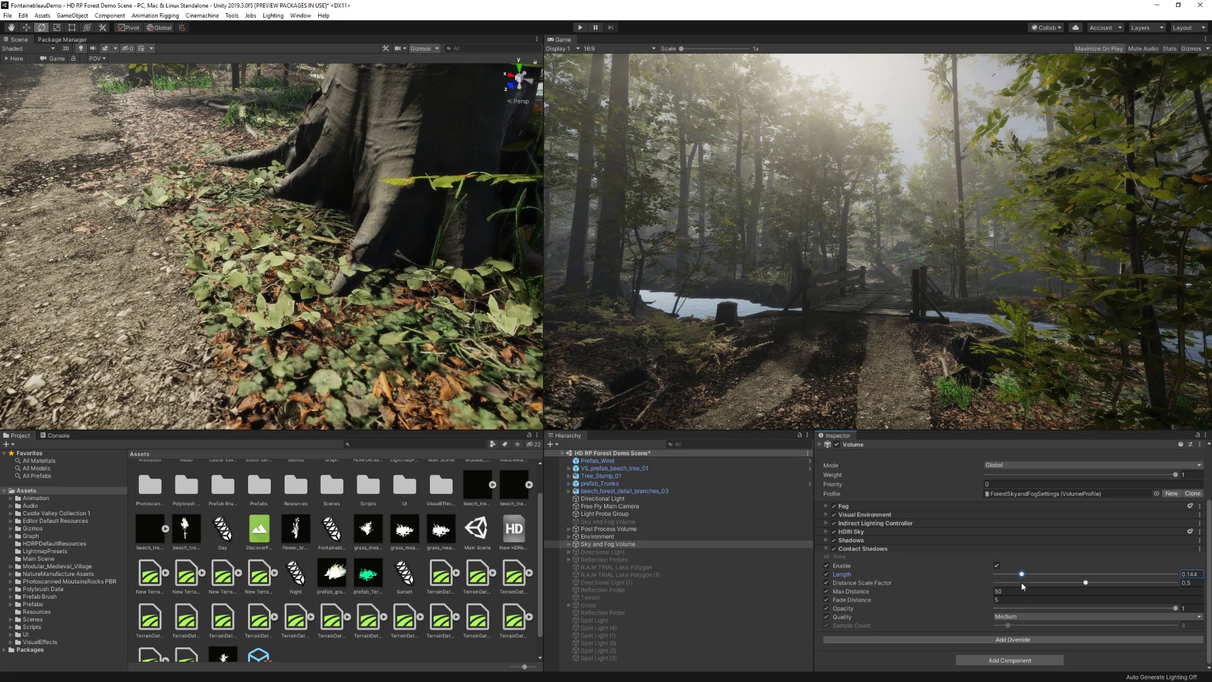
click(916, 581)
drag(1070, 588, 1115, 591)
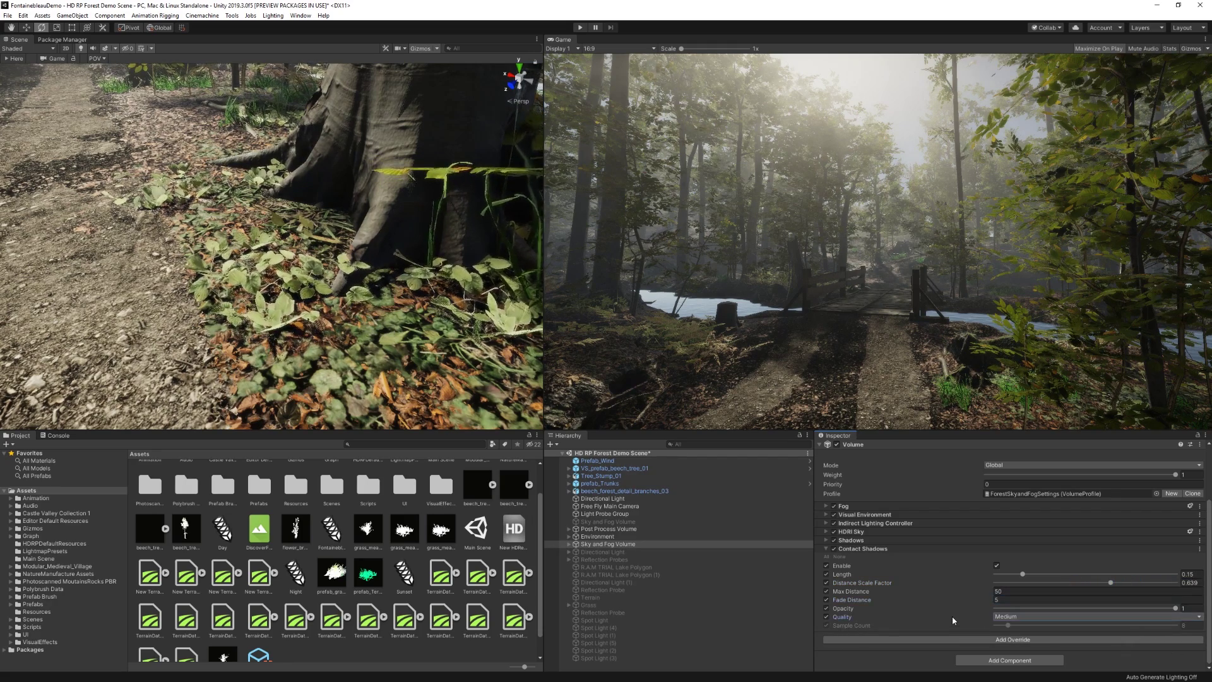
click(1008, 617)
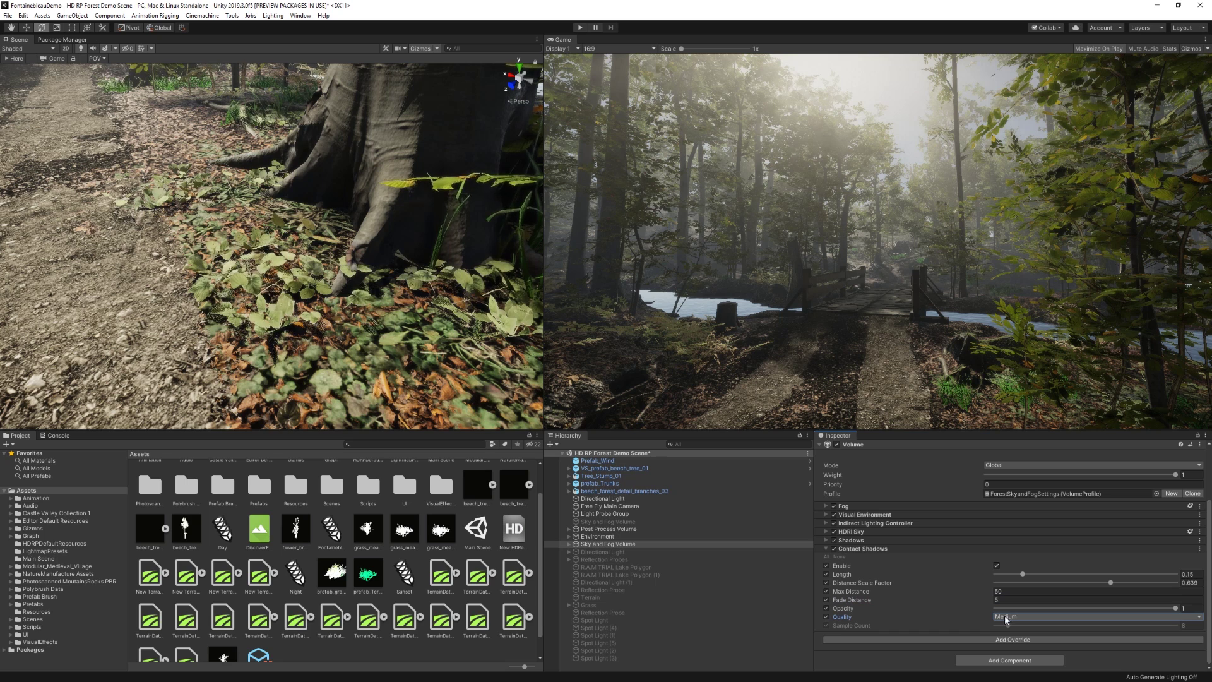
click(1002, 622)
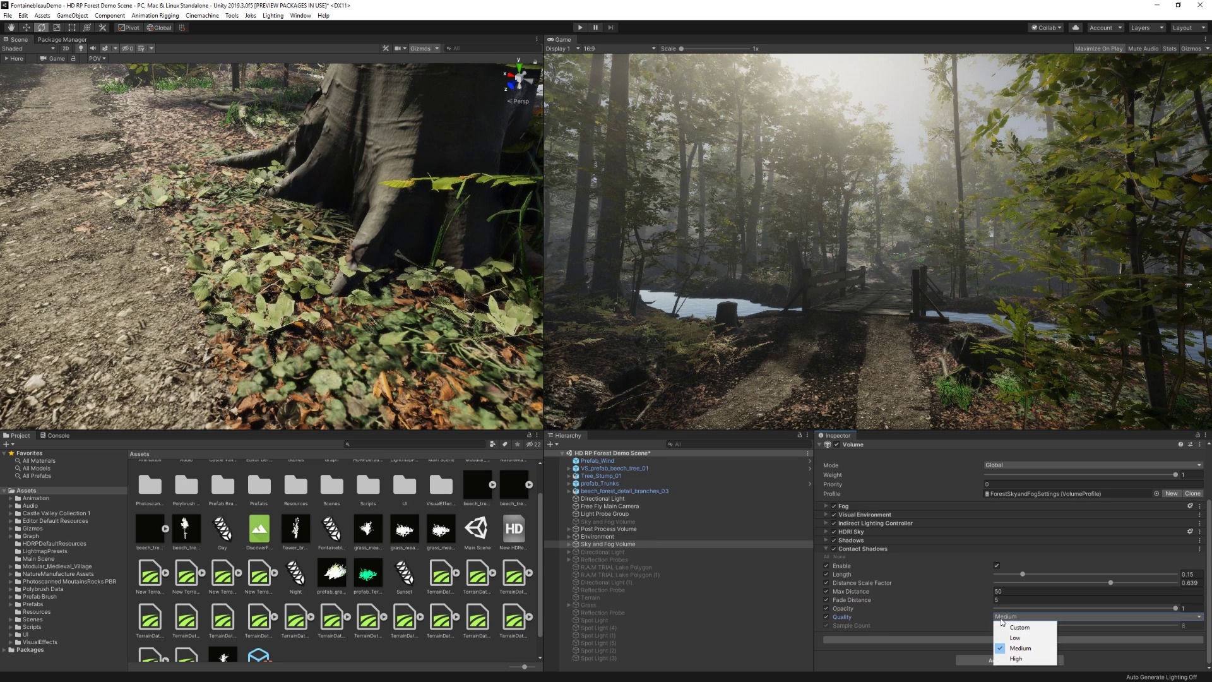
click(1028, 660)
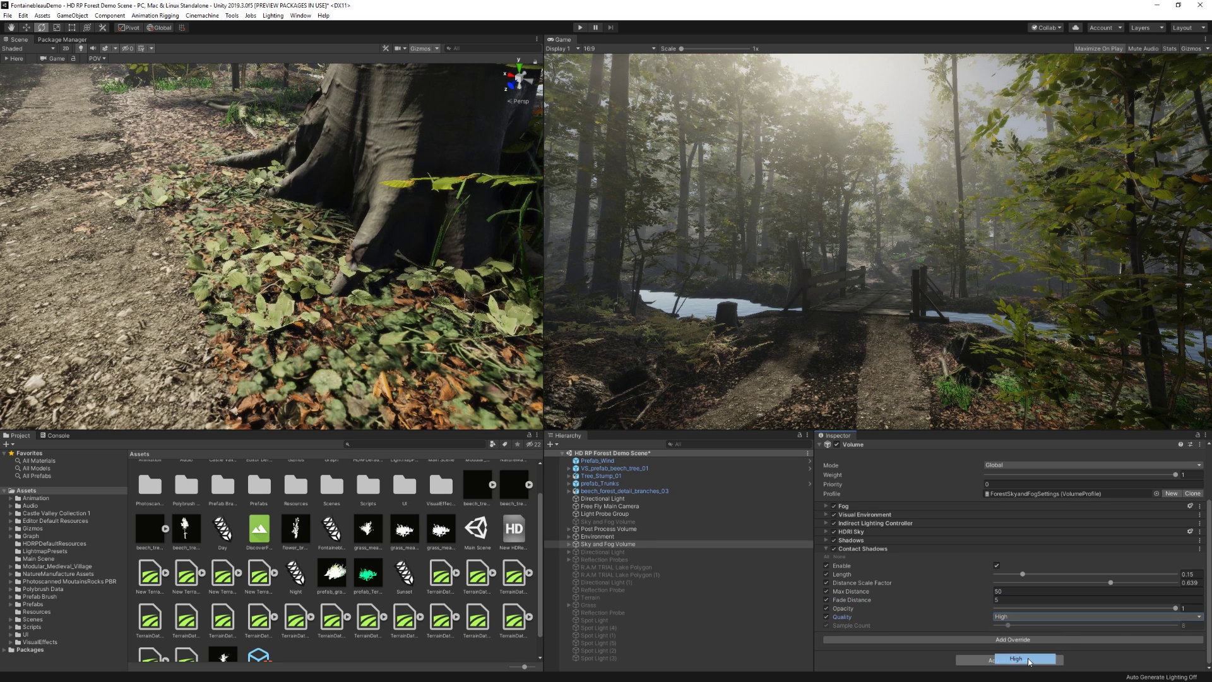
Add a Micro Shadows override from the Shadowing category to the Sky and Fog Volume.
click(877, 550)
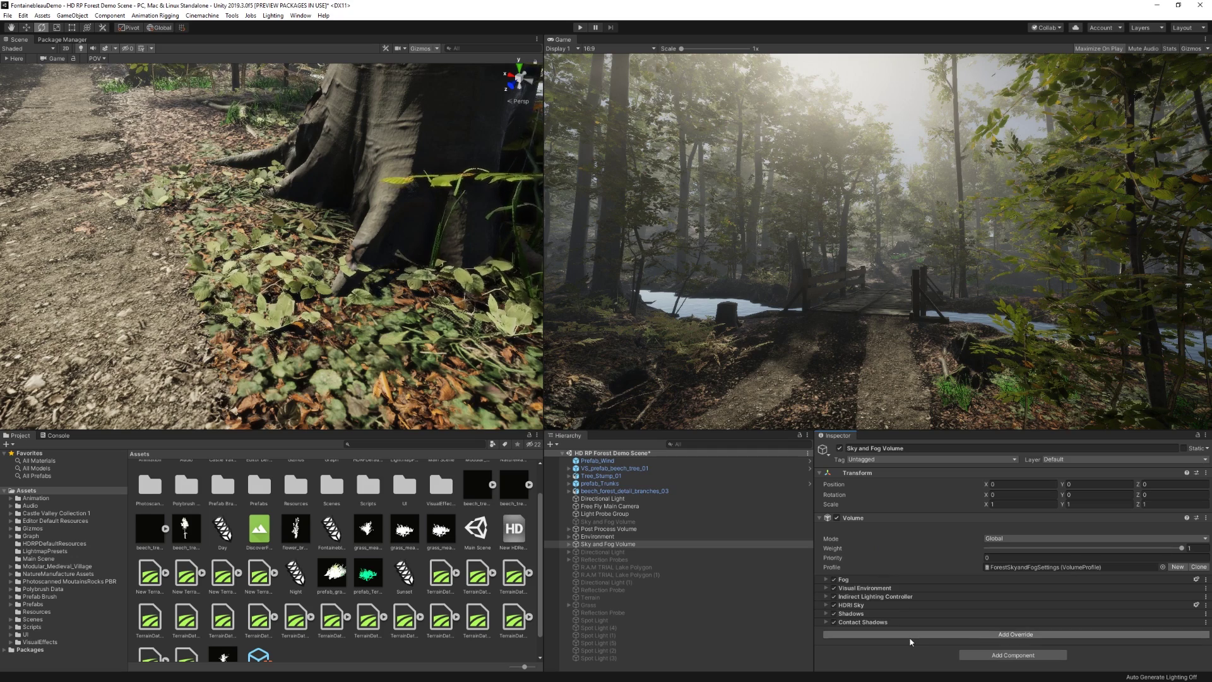
click(911, 637)
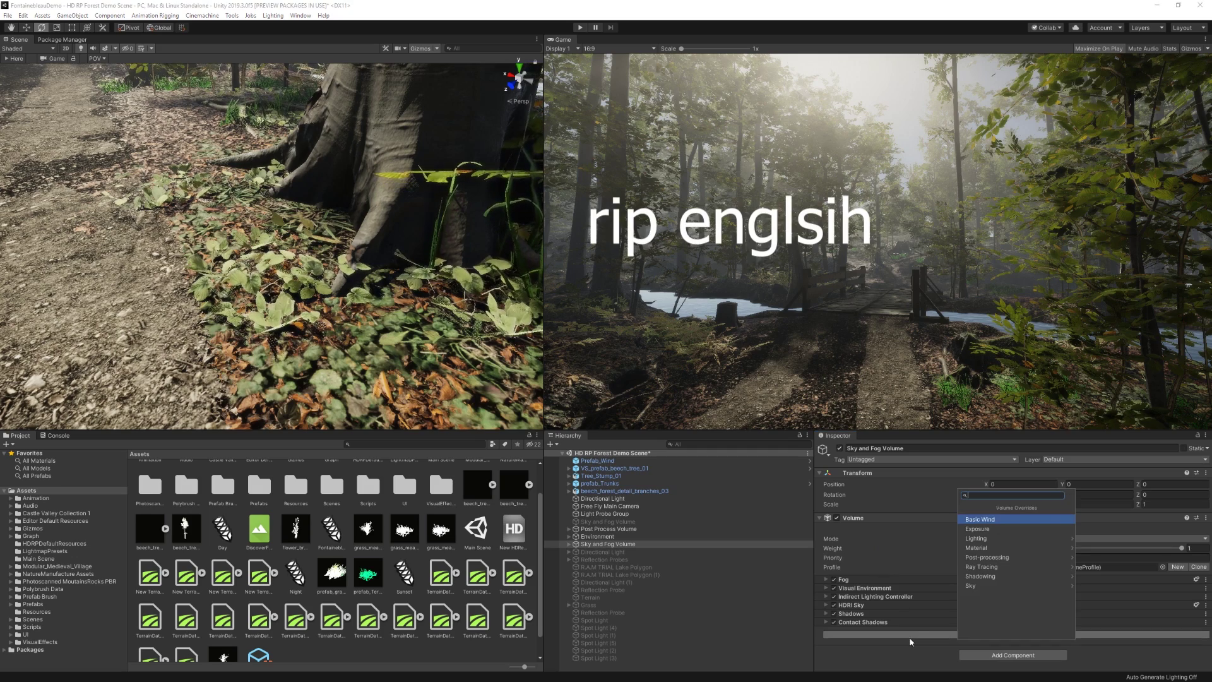
click(988, 575)
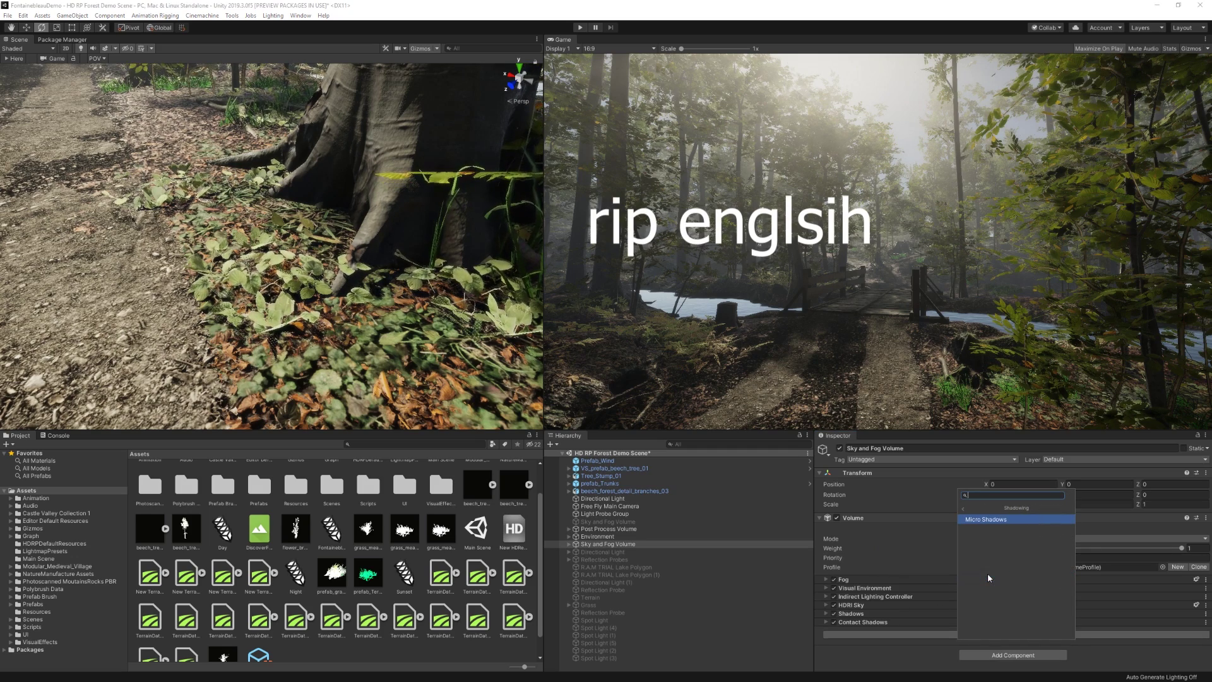
click(993, 524)
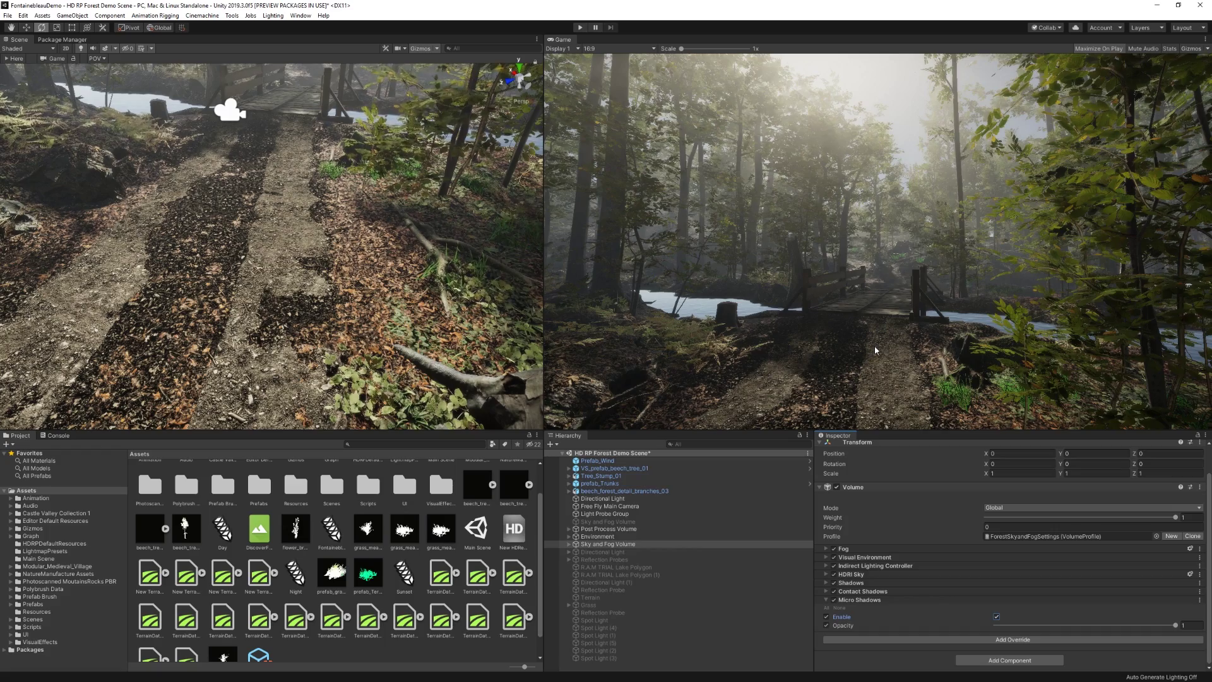
Fly down to the leafy path and toggle Micro Shadows off and on to compare.
right_drag(278, 265, 254, 400)
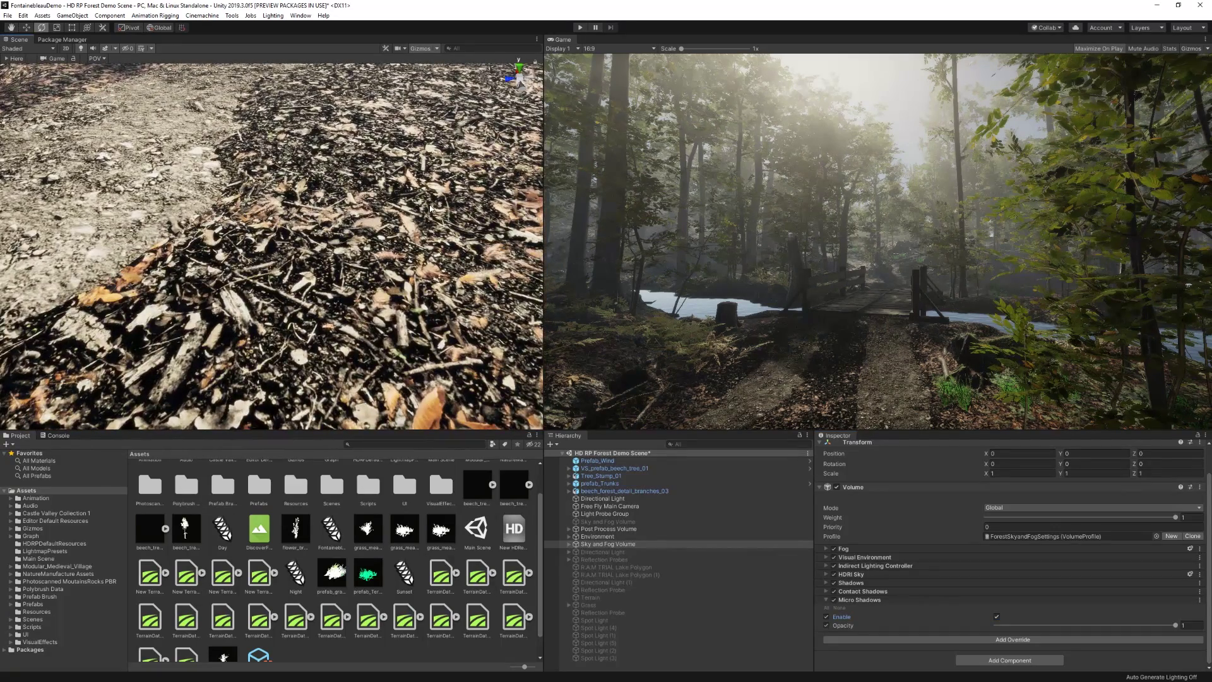
scroll(240, 315, down, 5)
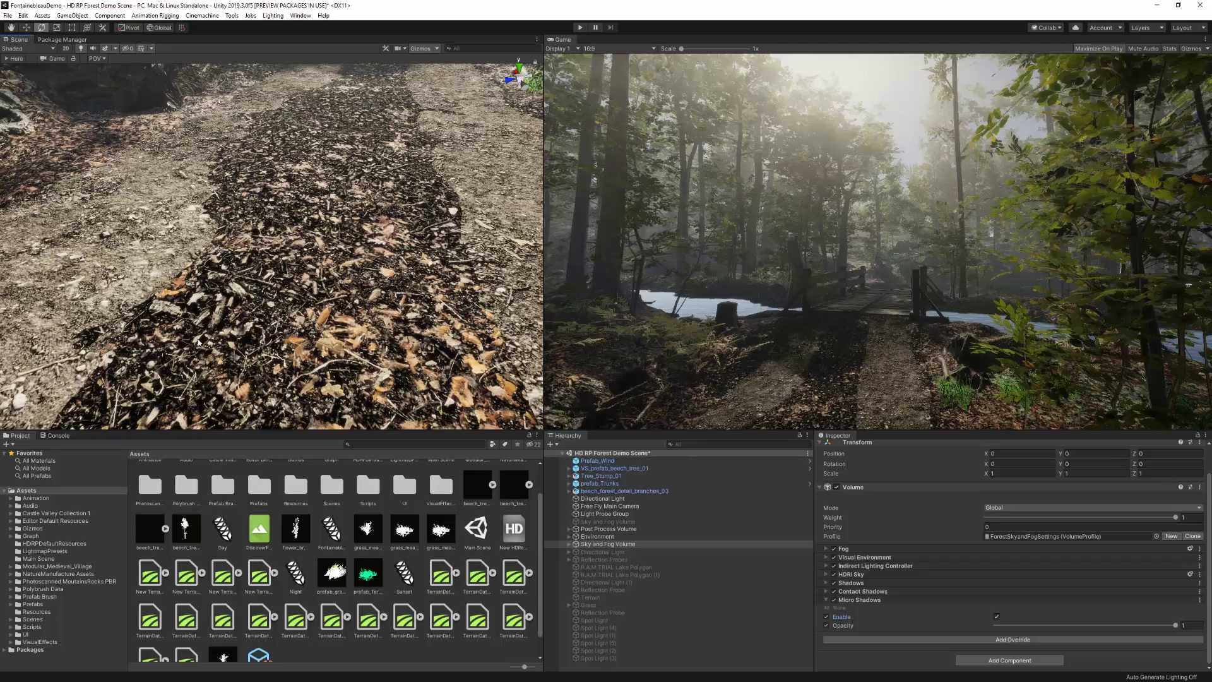
scroll(224, 292, up, 6)
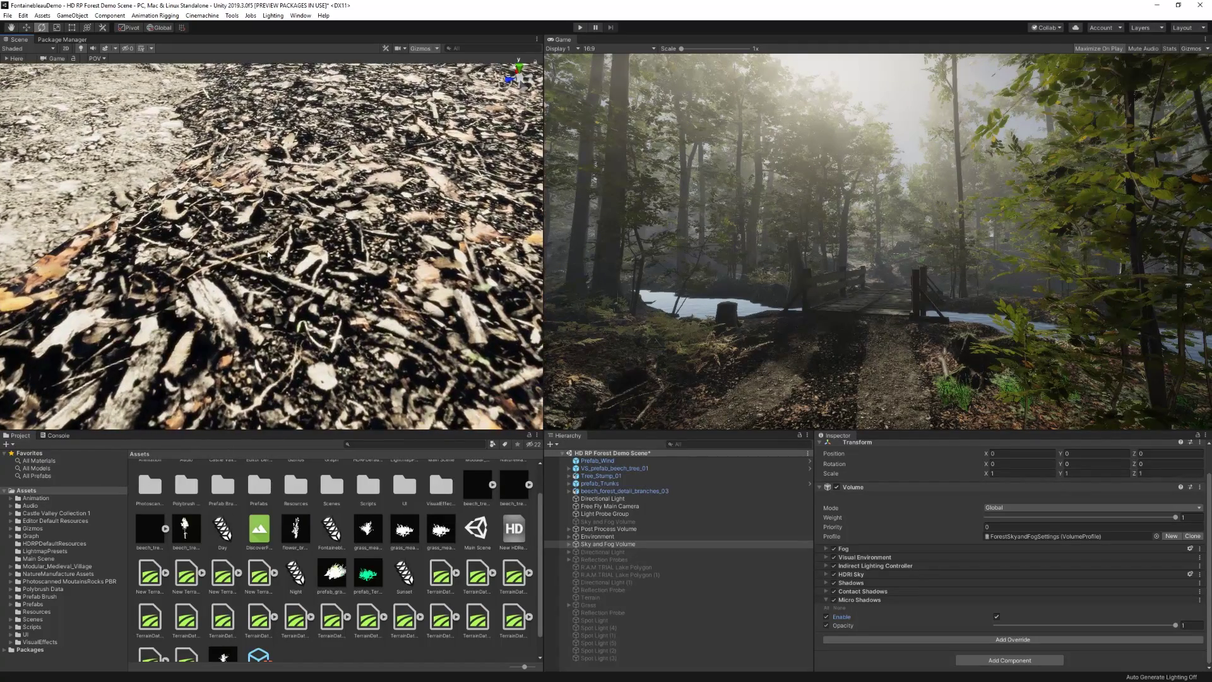
right_drag(262, 273, 256, 290)
click(834, 600)
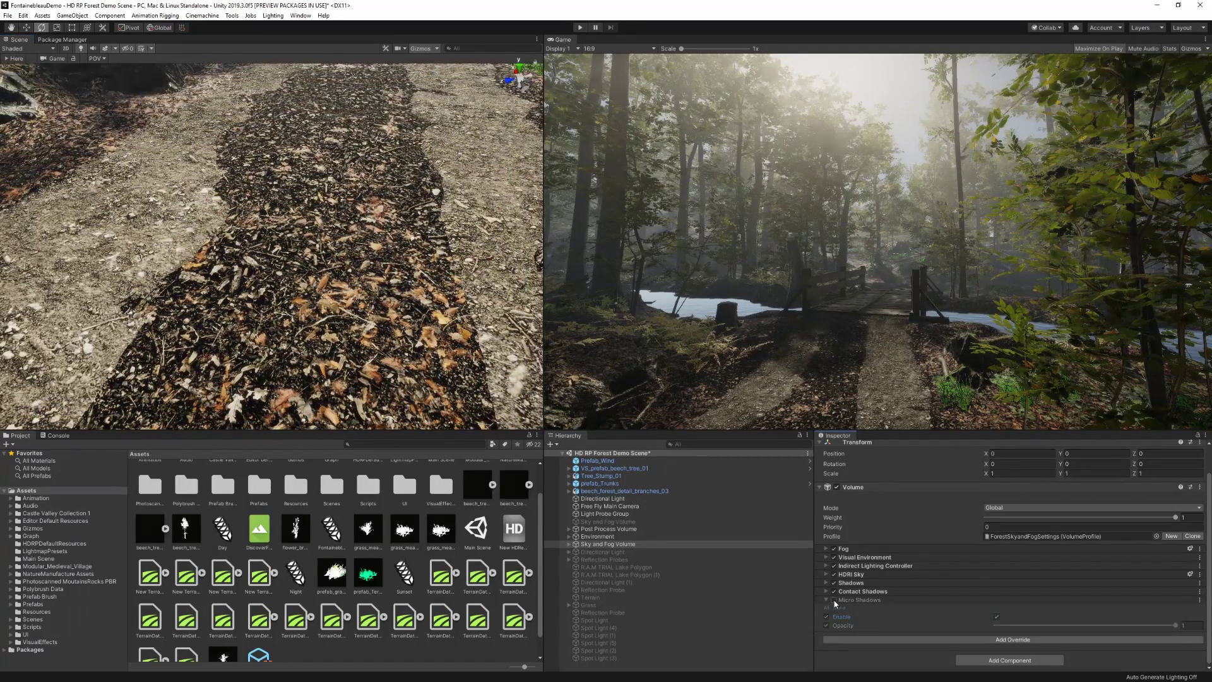
click(834, 600)
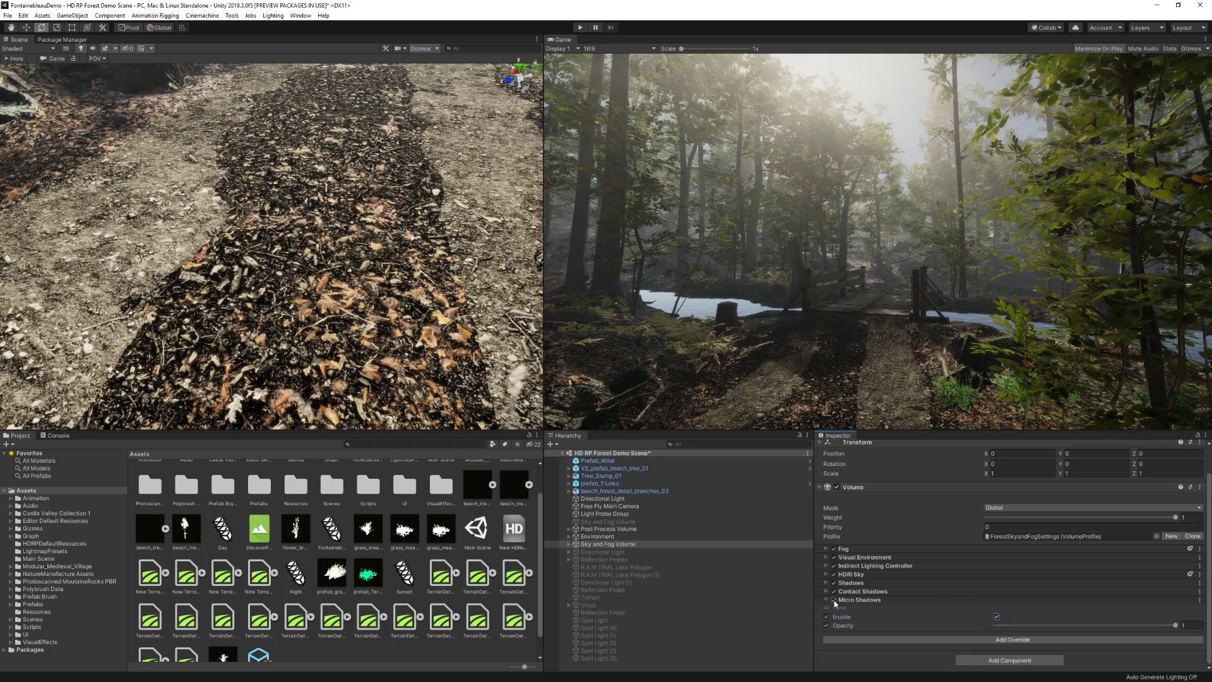
click(834, 600)
click(834, 600)
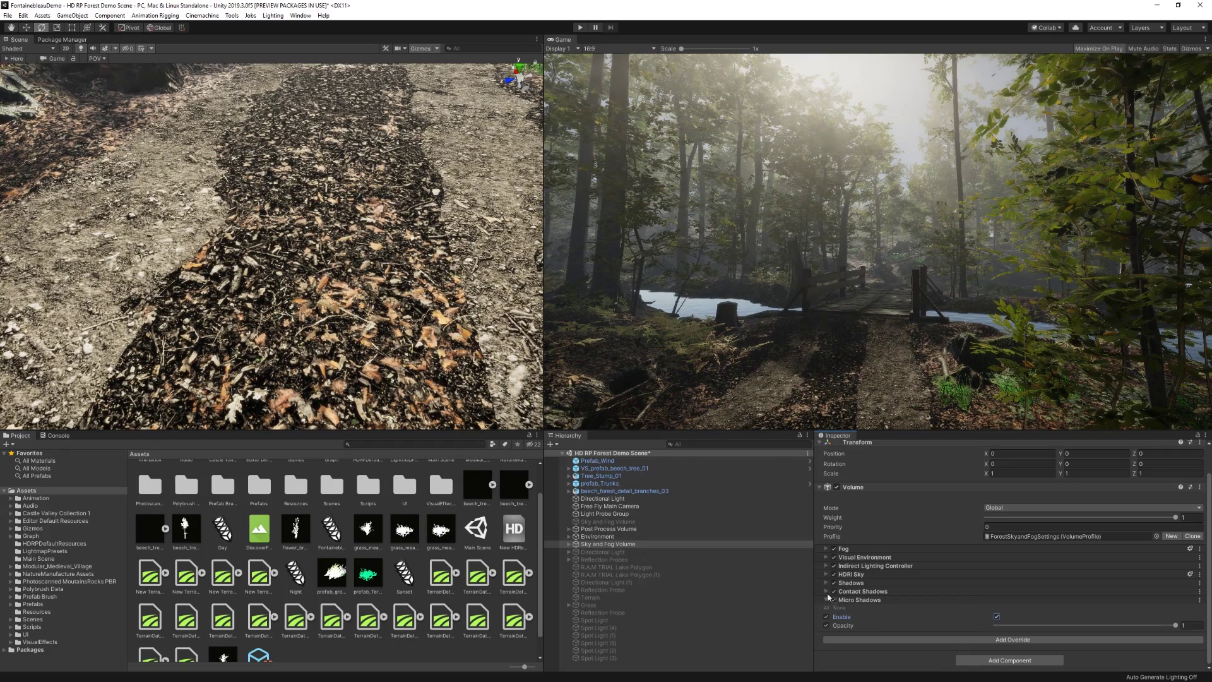
Fly along the path to the bridge and rocks, toggling Micro Shadows to compare shading.
right_drag(256, 199, 298, 264)
click(834, 599)
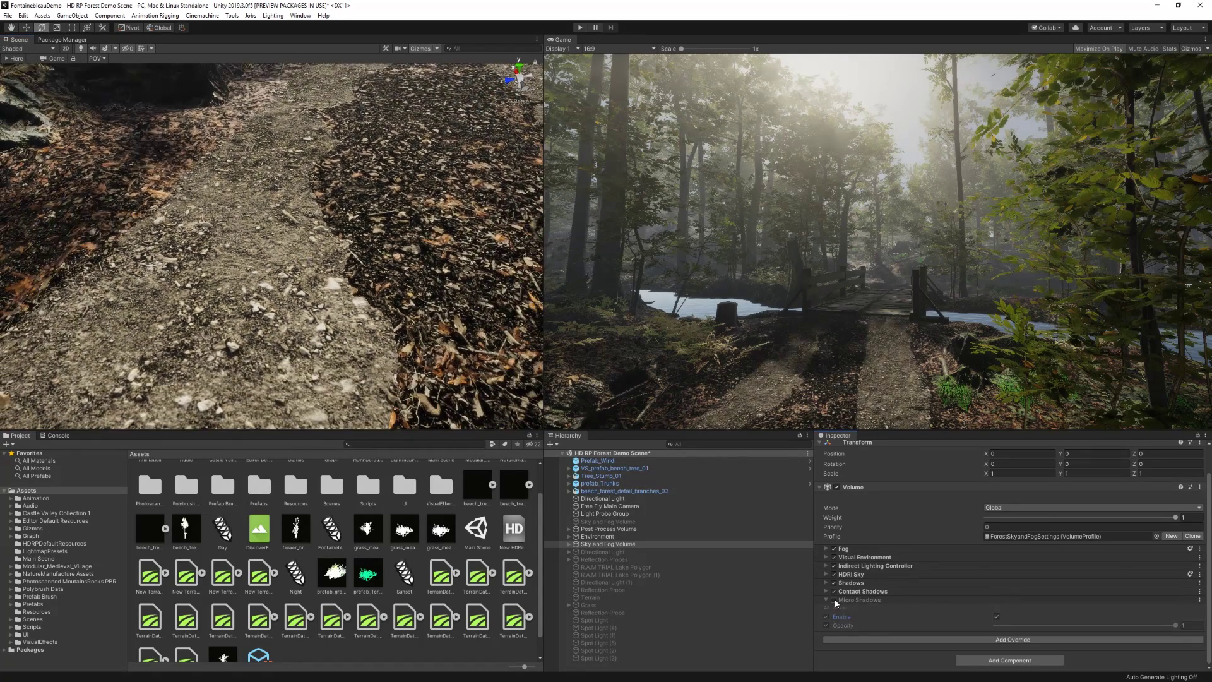
click(834, 600)
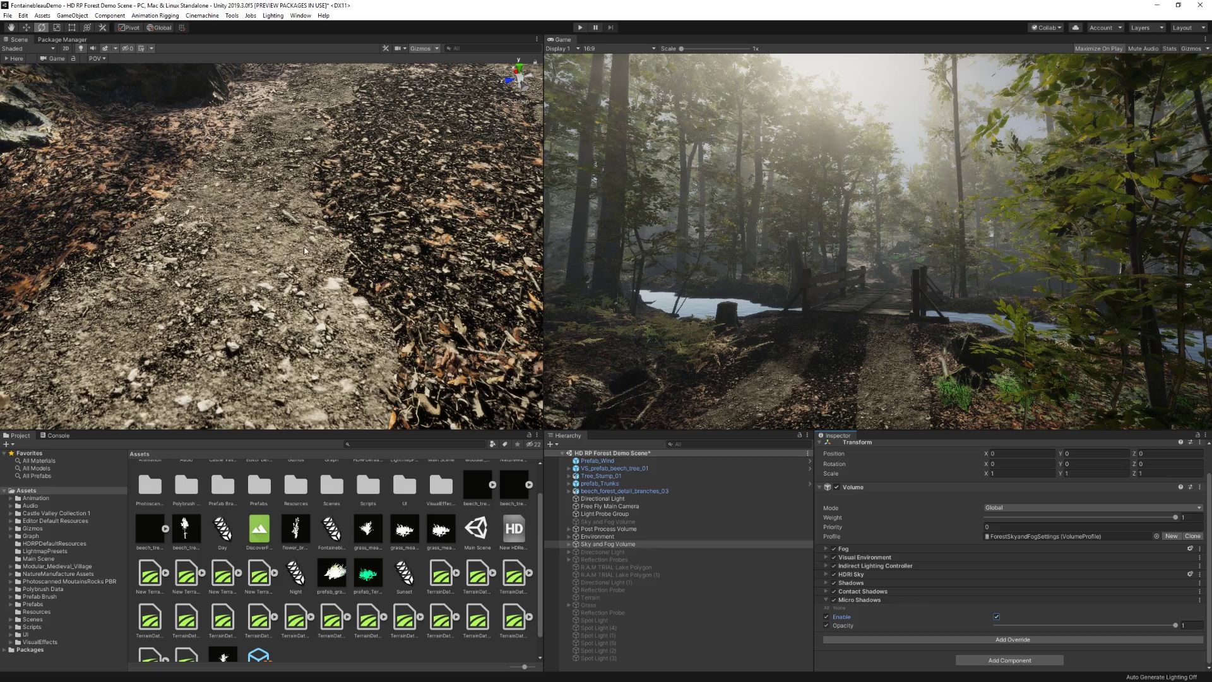
right_drag(305, 251, 377, 303)
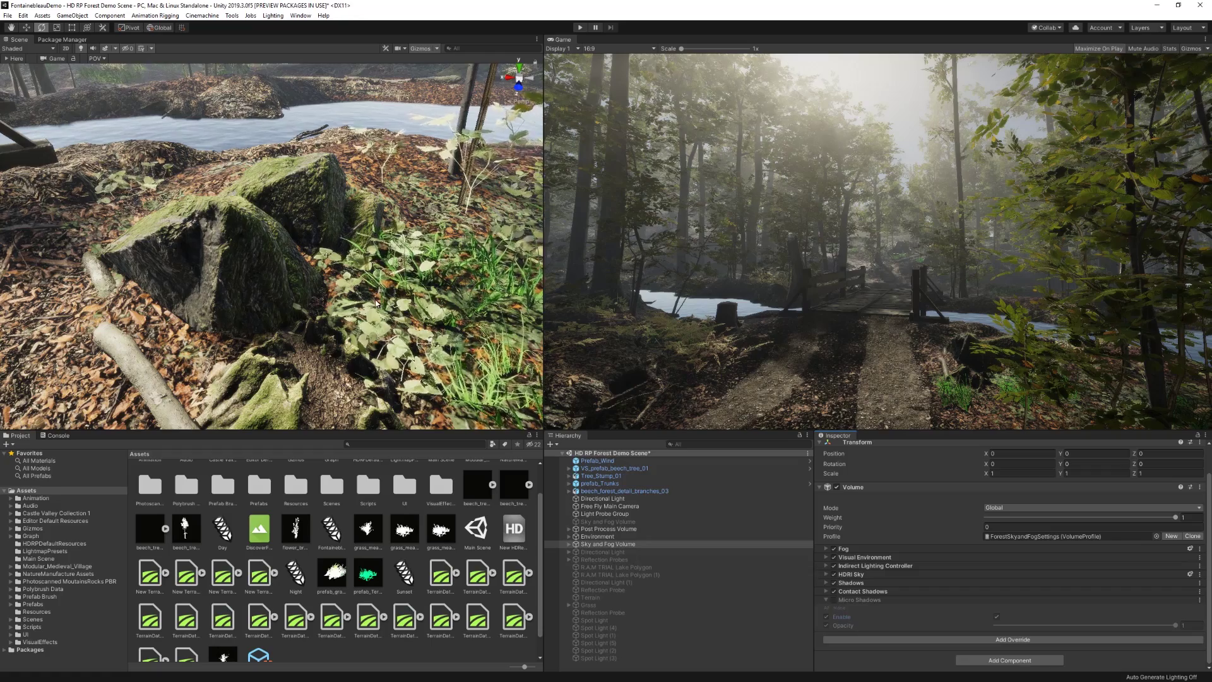
click(835, 600)
click(835, 600)
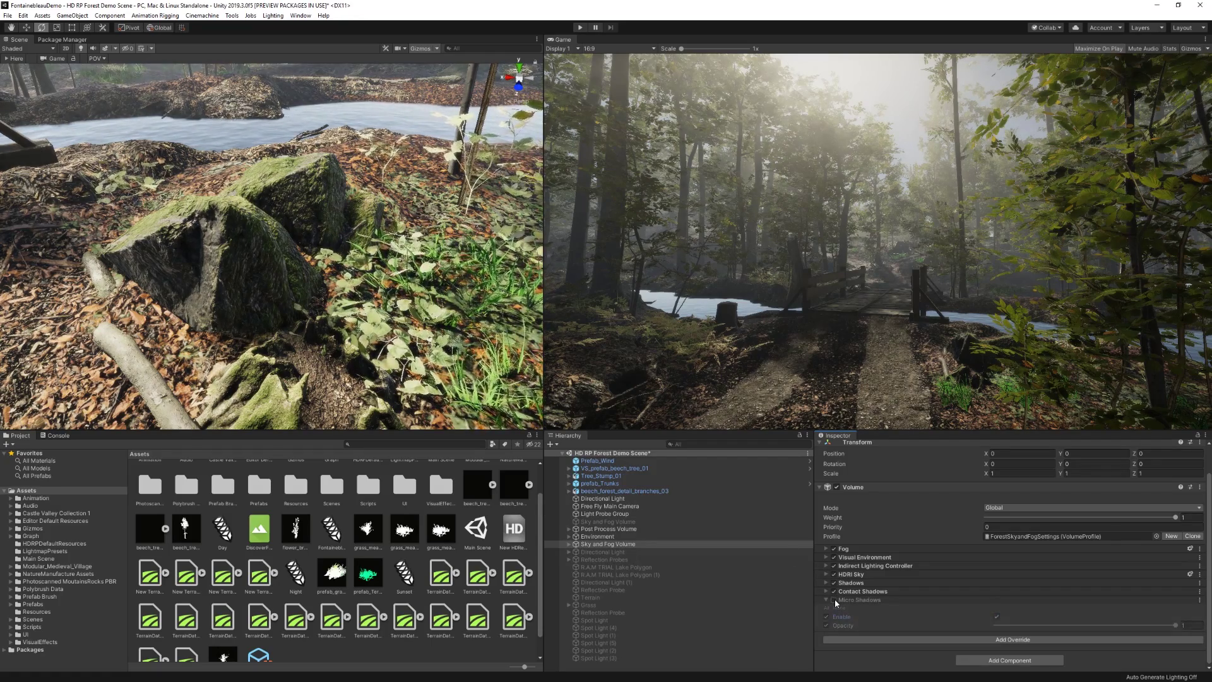
right_drag(266, 271, 309, 237)
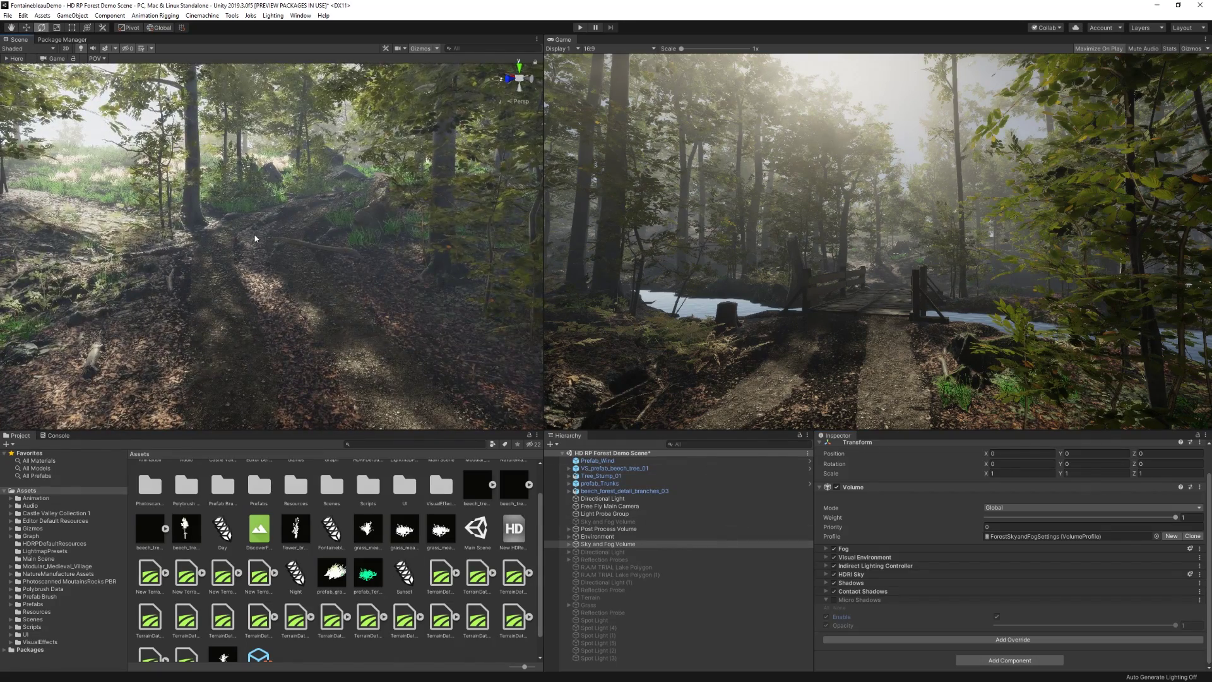
click(834, 600)
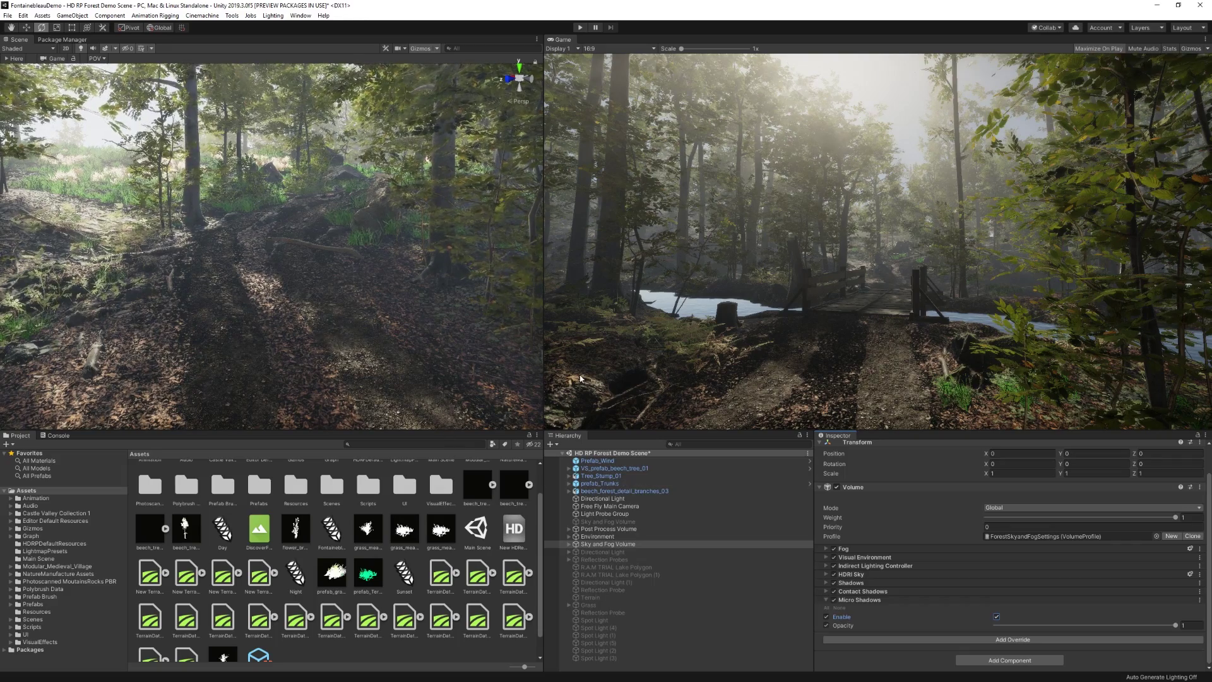
Re-enable Micro Shadows and drag their opacity down from 1 to 0.918.
click(835, 601)
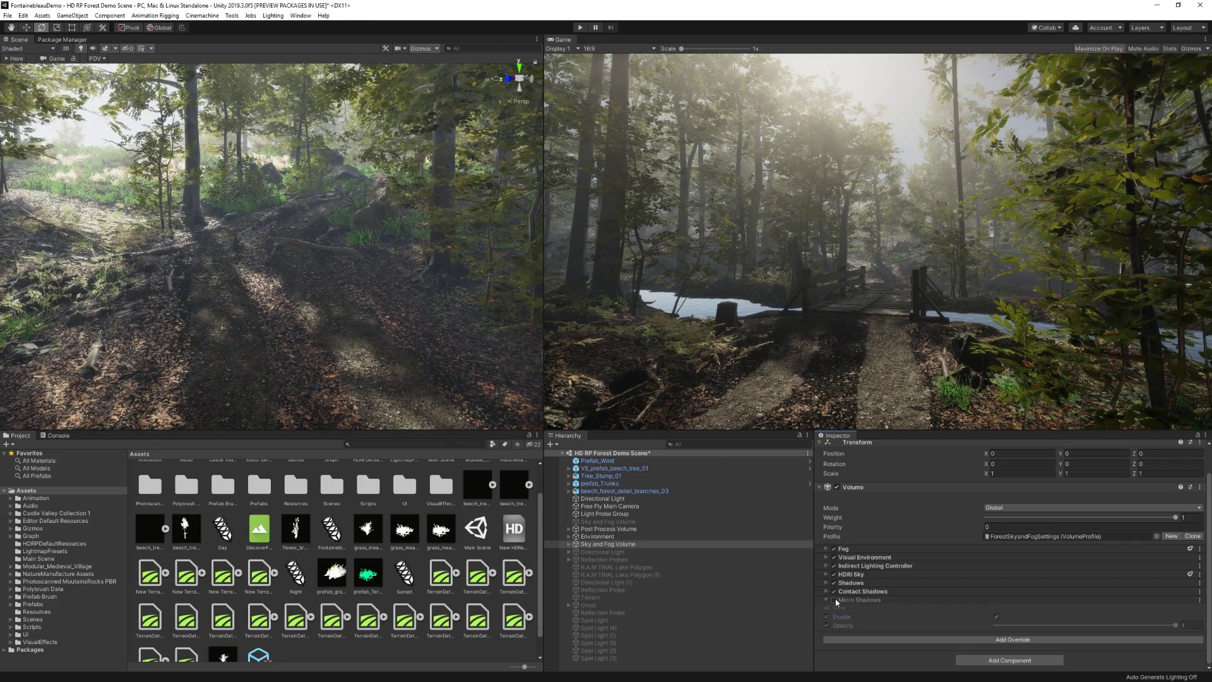
click(835, 600)
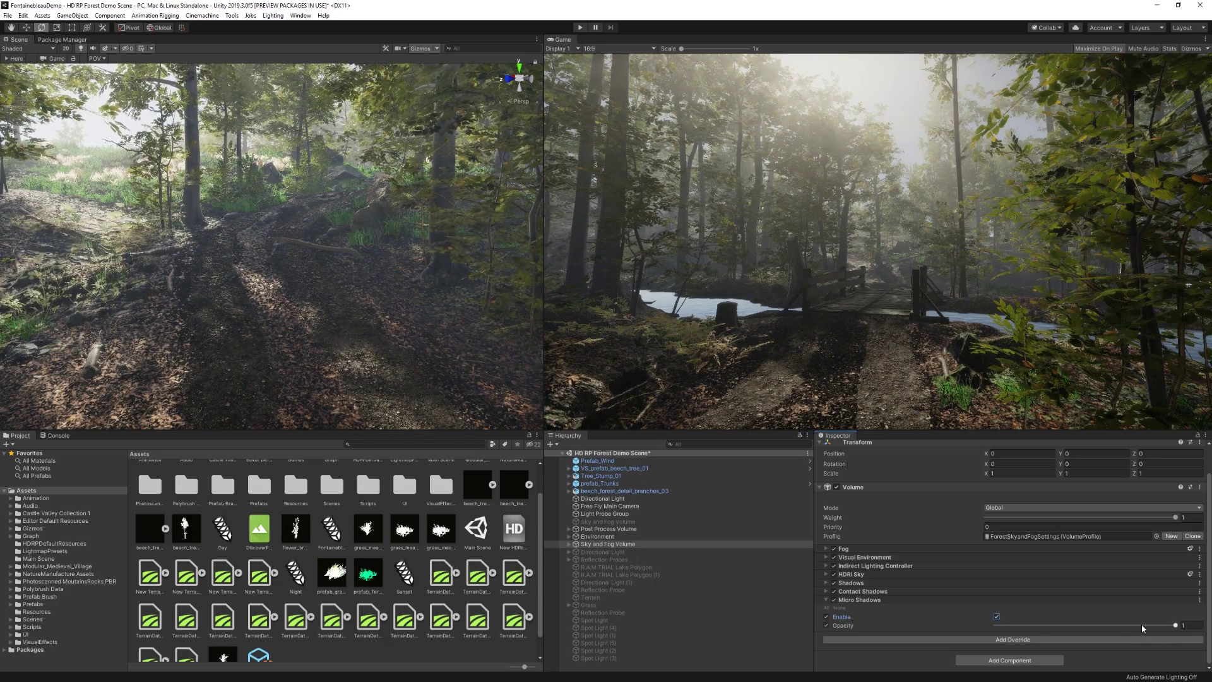
drag(1141, 624, 1169, 628)
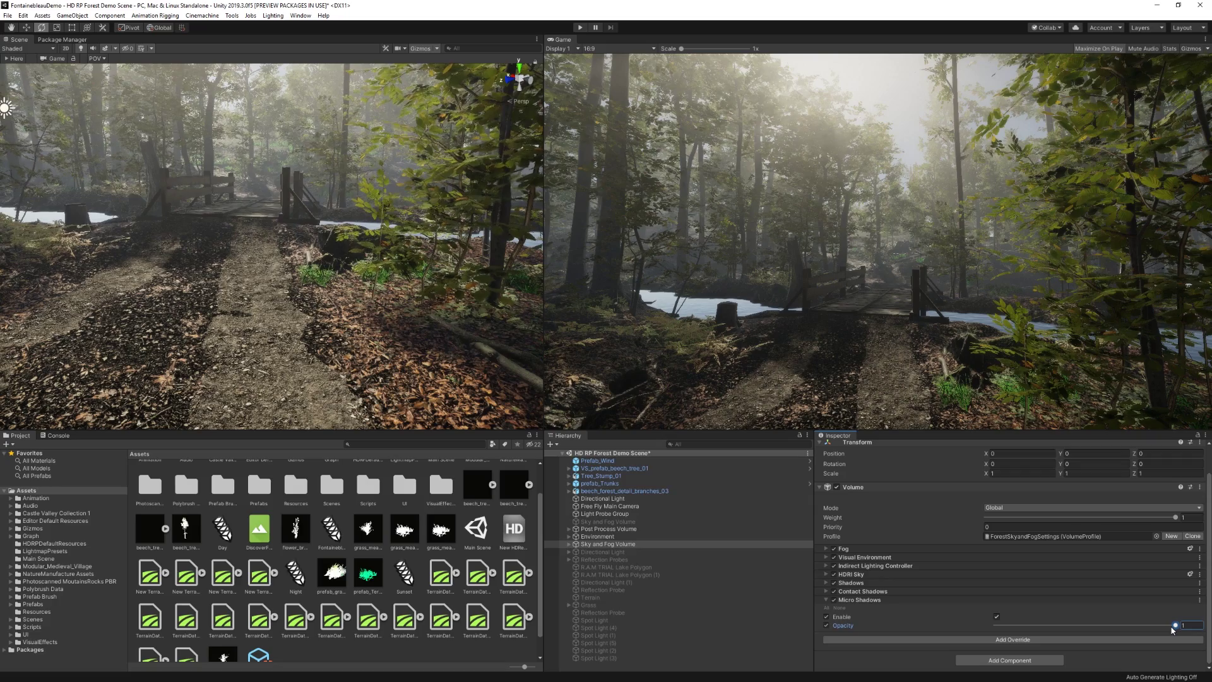
drag(1172, 630, 1167, 630)
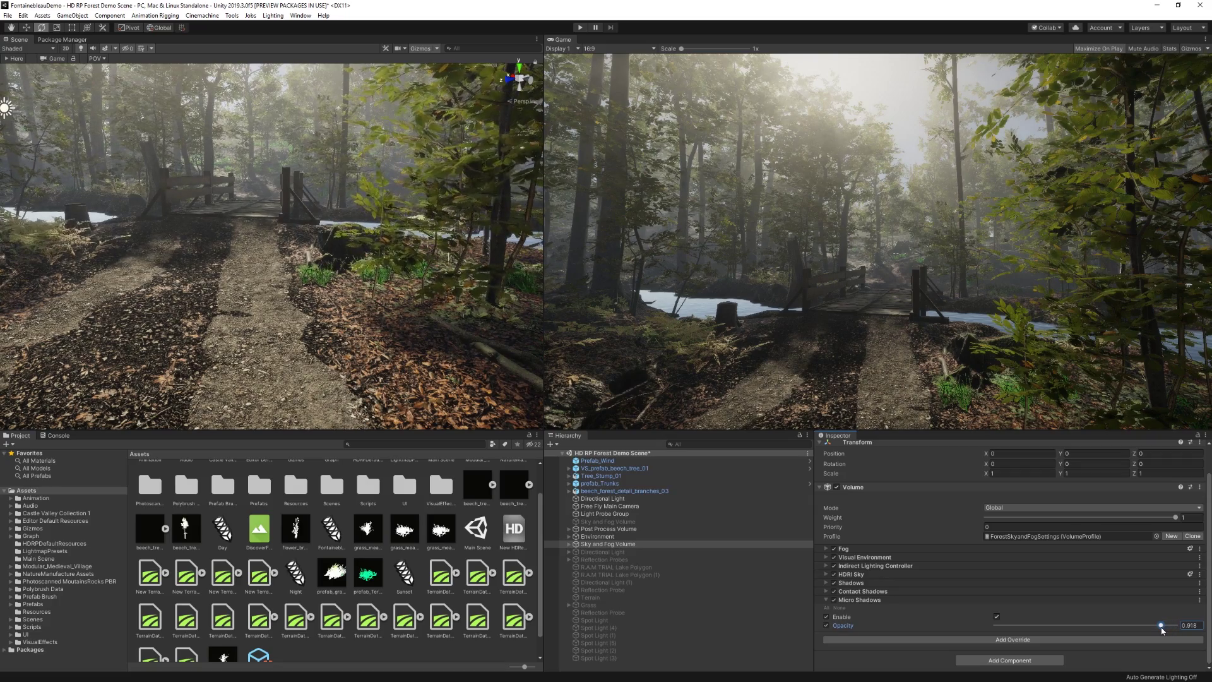
Fly toward the bridge, then cancel retyping opacity 1, keeping it at 0.918.
right_drag(297, 183, 318, 205)
key(w)
click(1190, 627)
text(1)
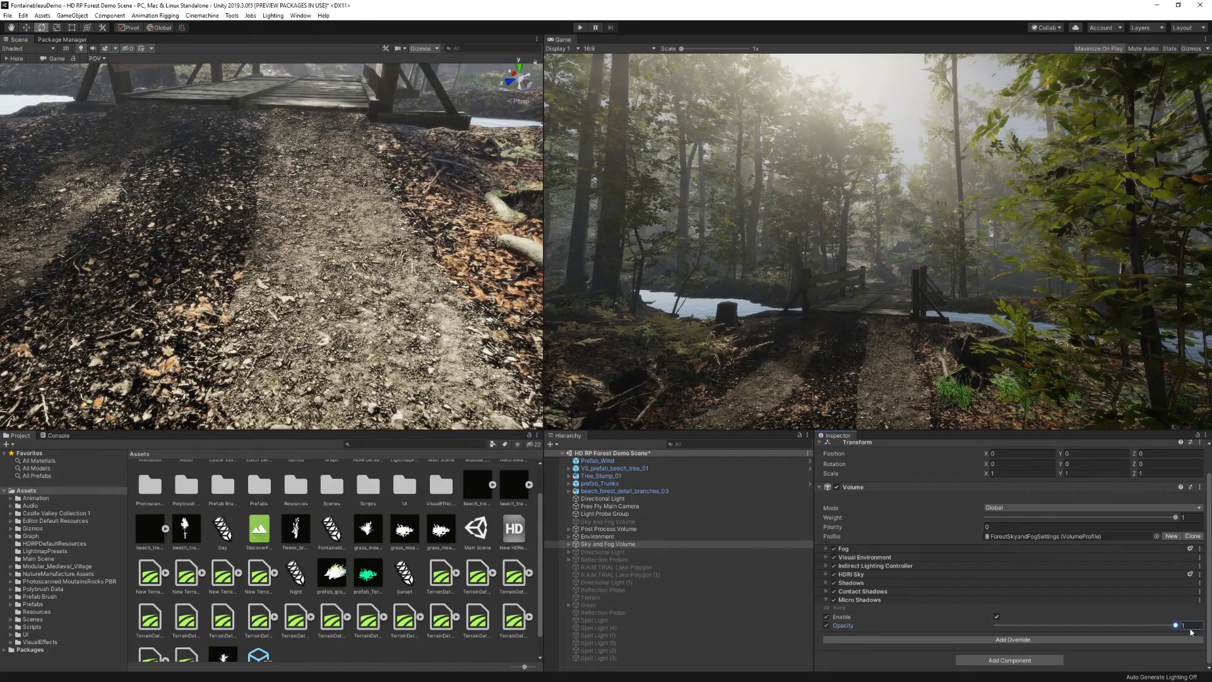
key(Escape)
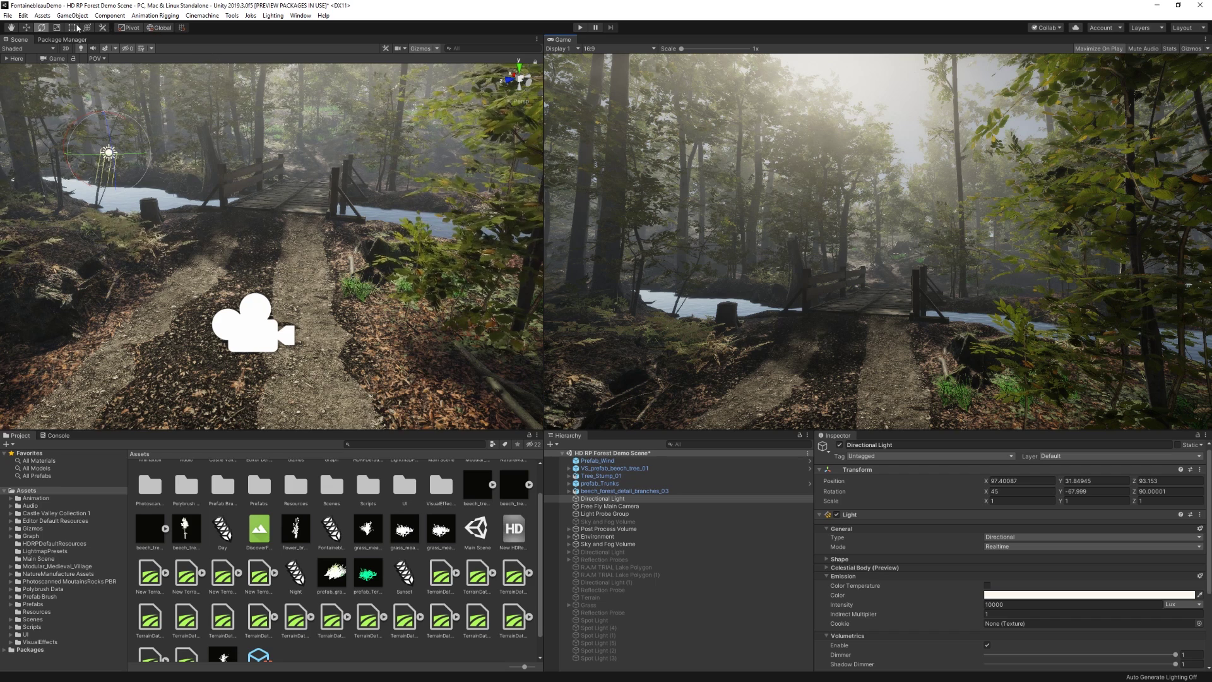
Open Project Settings on the HDRP Default Settings page.
click(24, 16)
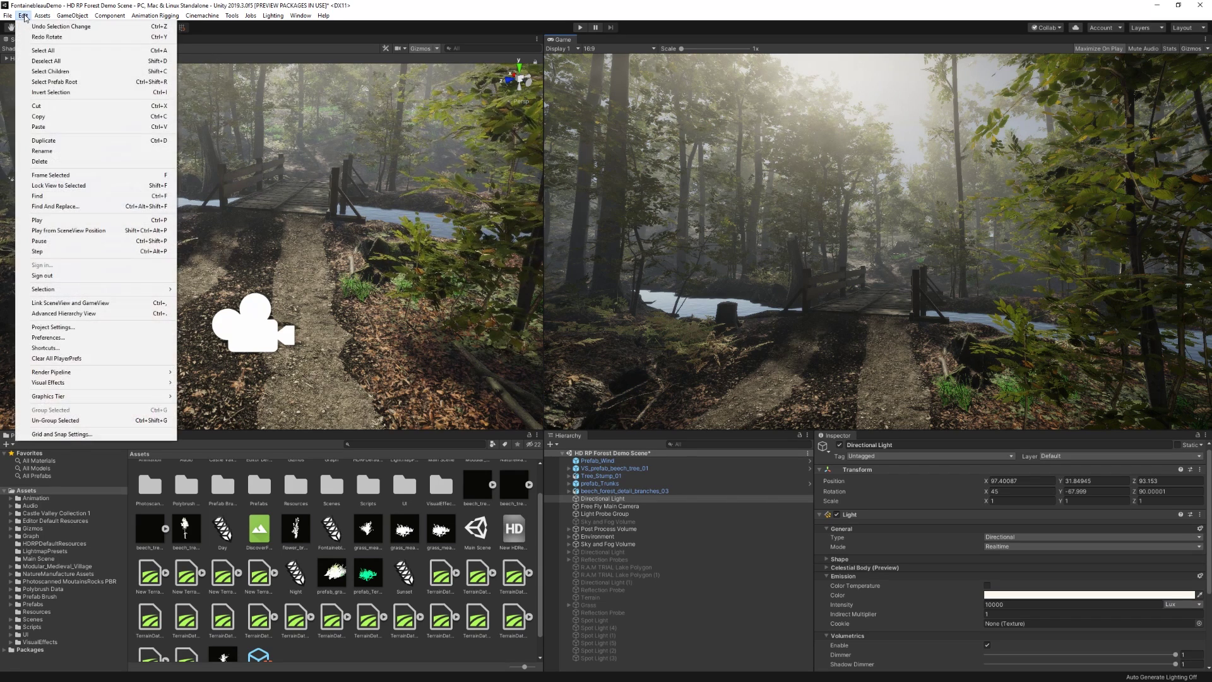
click(57, 327)
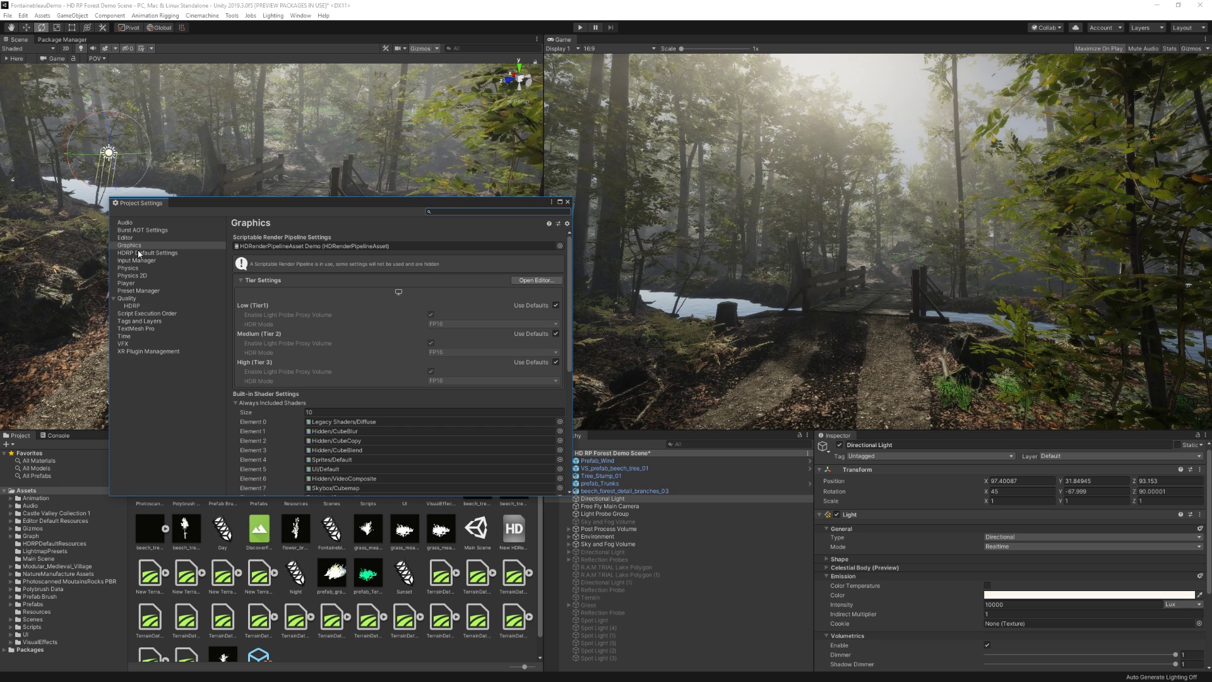
click(137, 252)
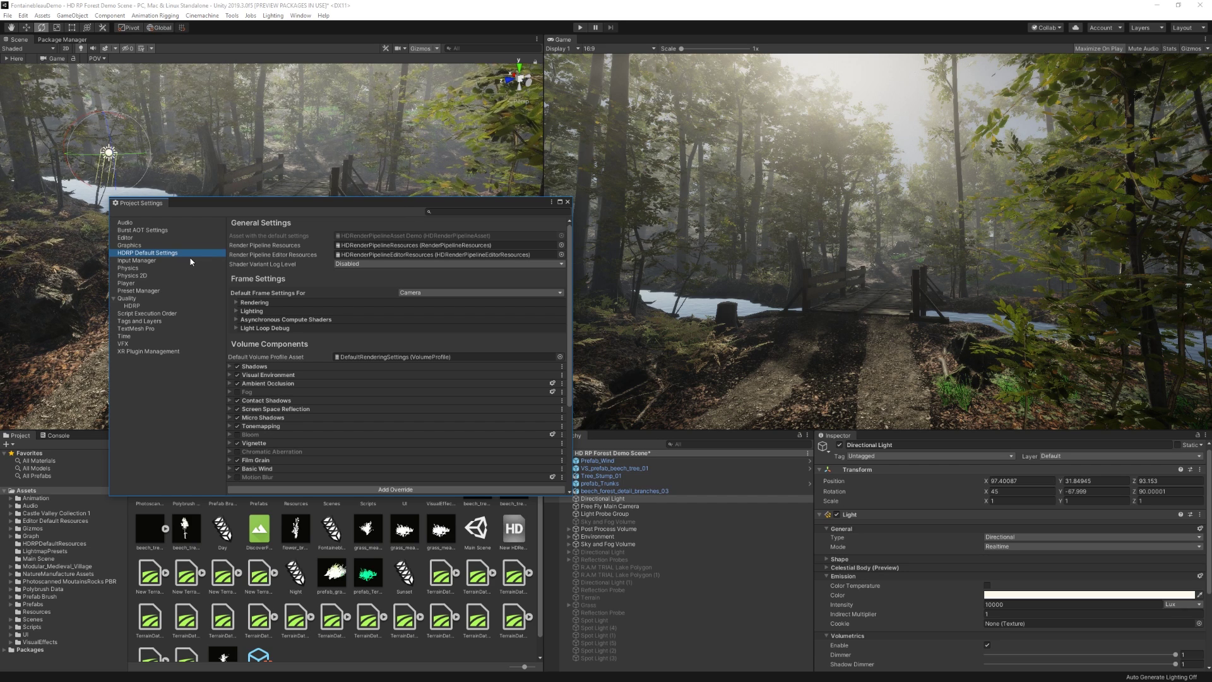
scroll(402, 298, down, 1)
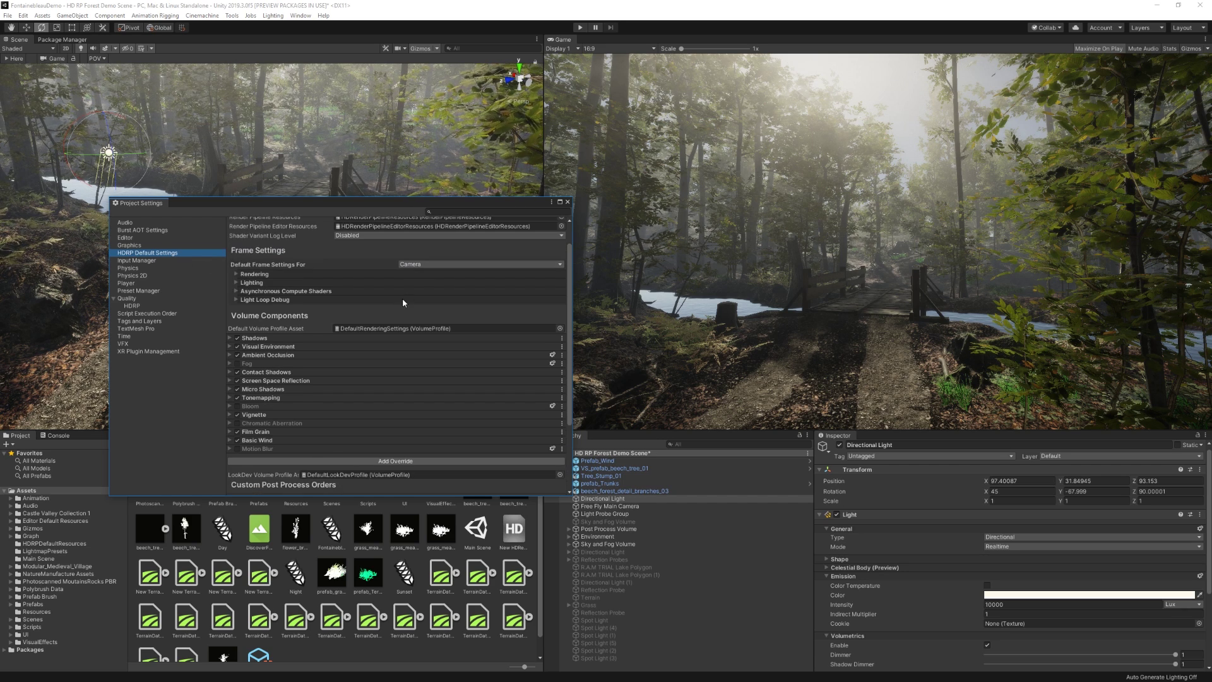
Review the default Shadows, Micro and Contact Shadows foldouts, then select Sky and Fog Volume.
click(247, 339)
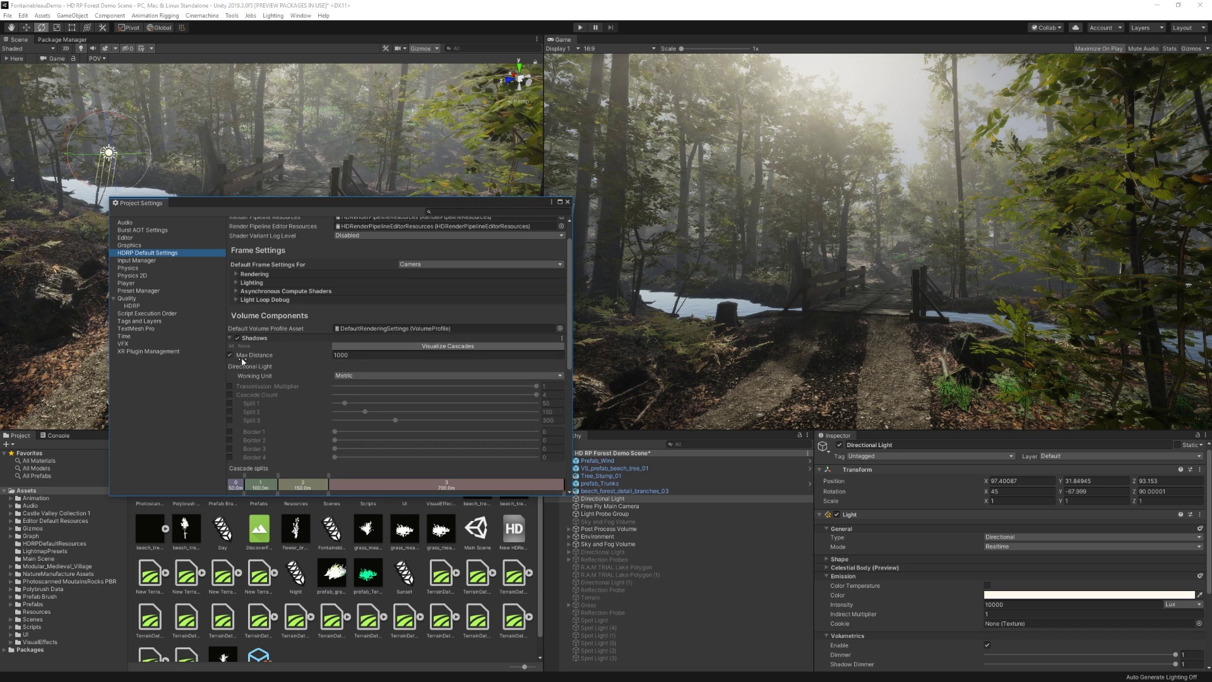
click(265, 338)
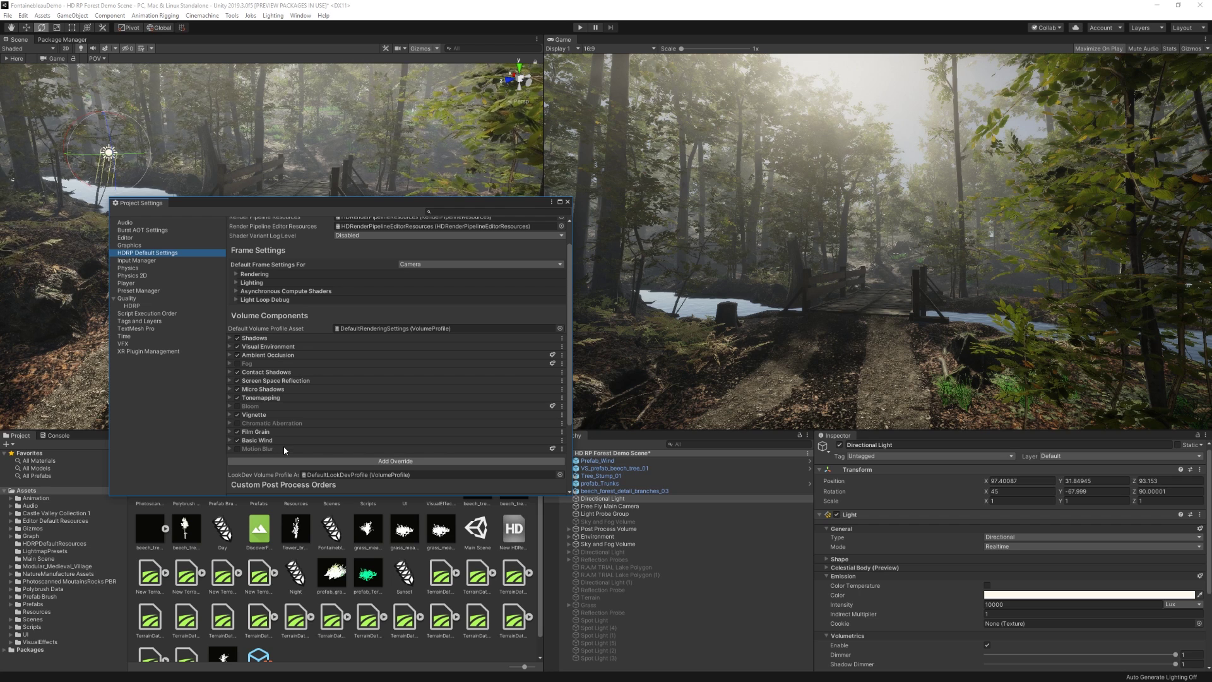
click(280, 391)
click(266, 373)
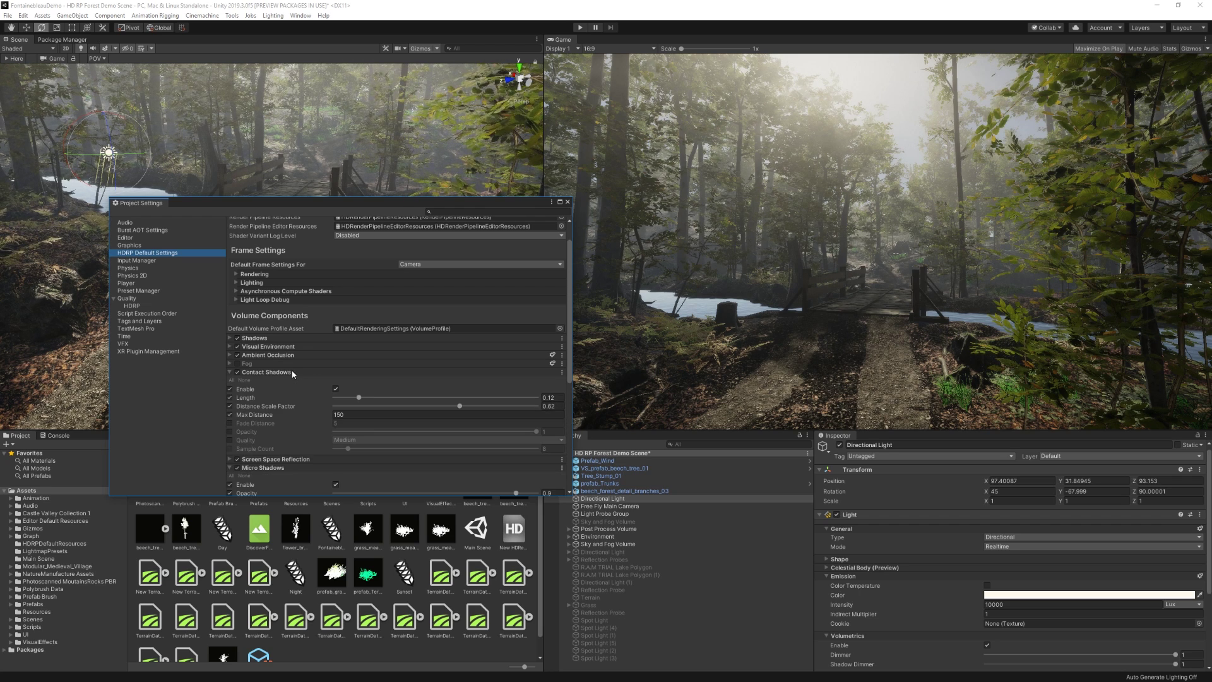
click(292, 373)
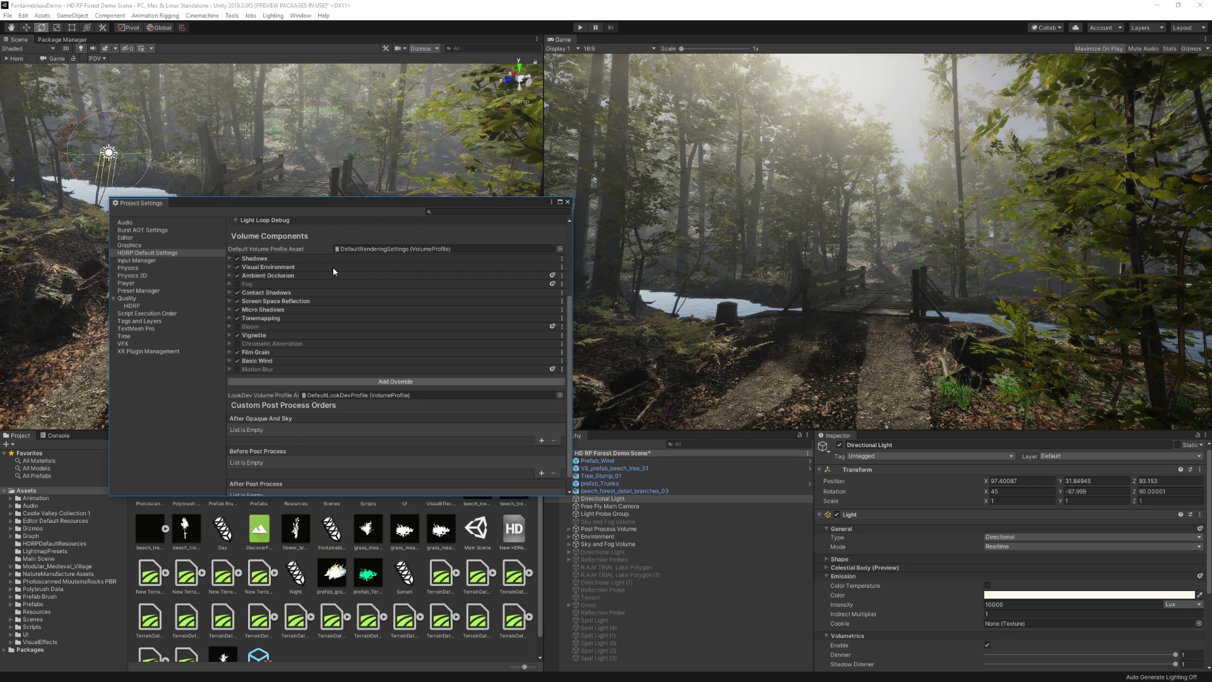
click(657, 499)
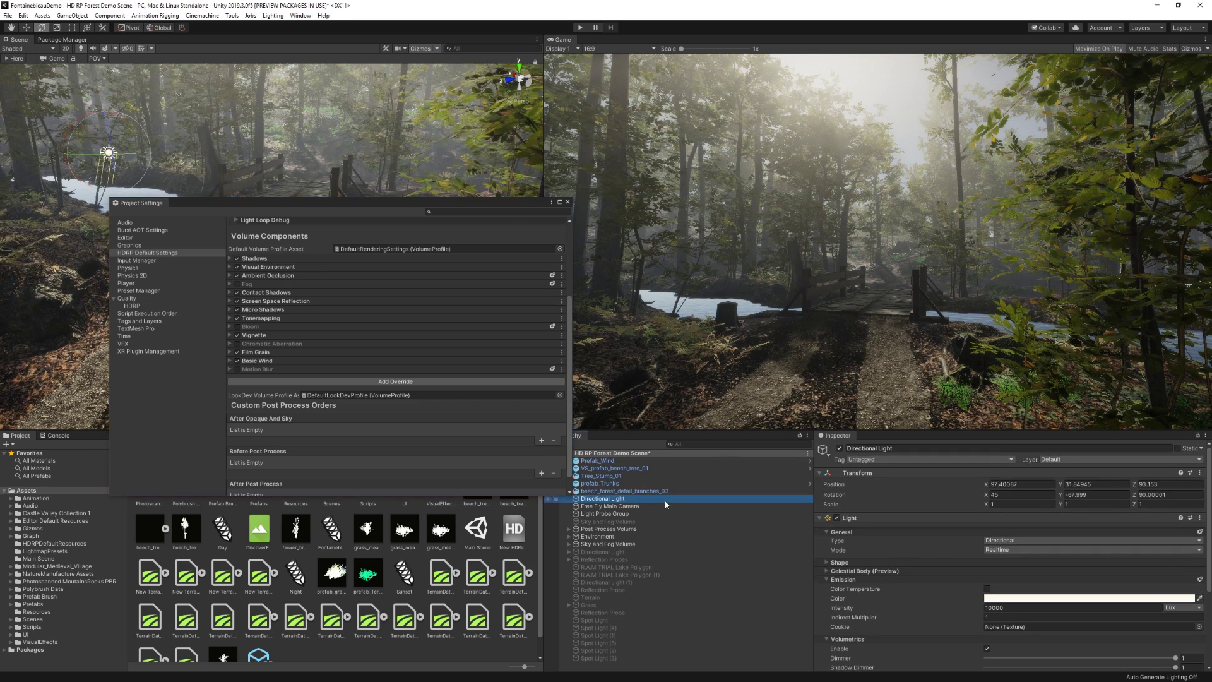
click(650, 544)
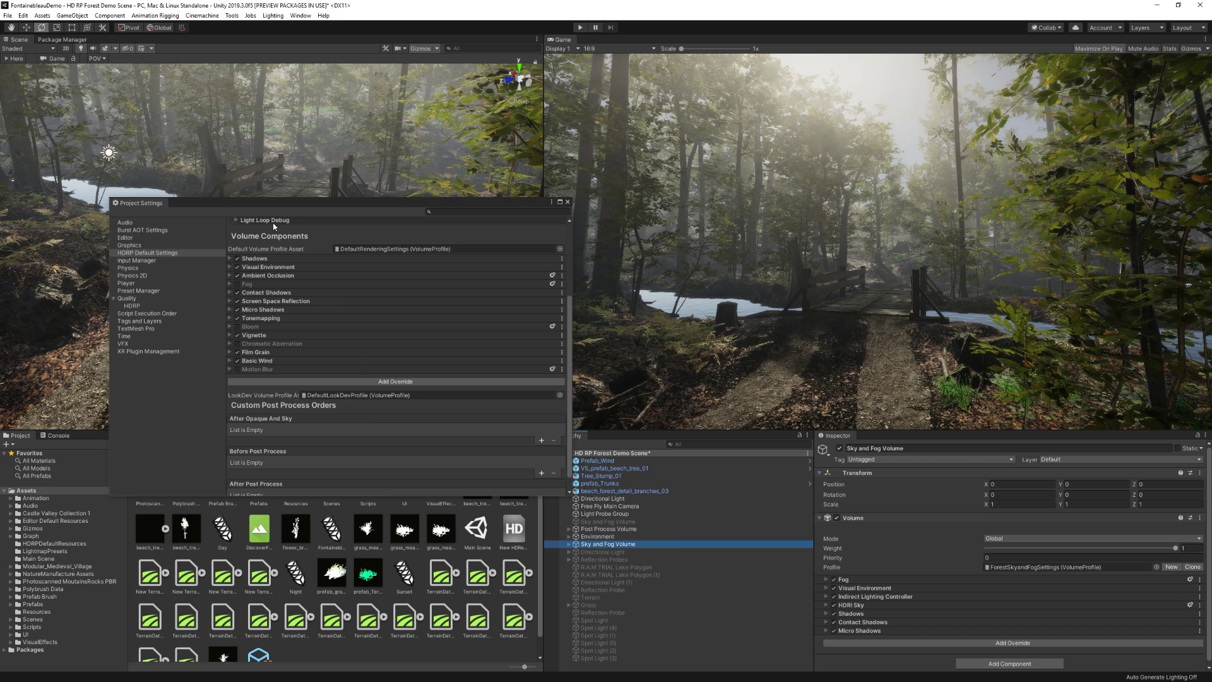
Expand the default Shadows settings, then the Sky and Fog Volume's Shadows override showing Max Distance 500.
click(274, 243)
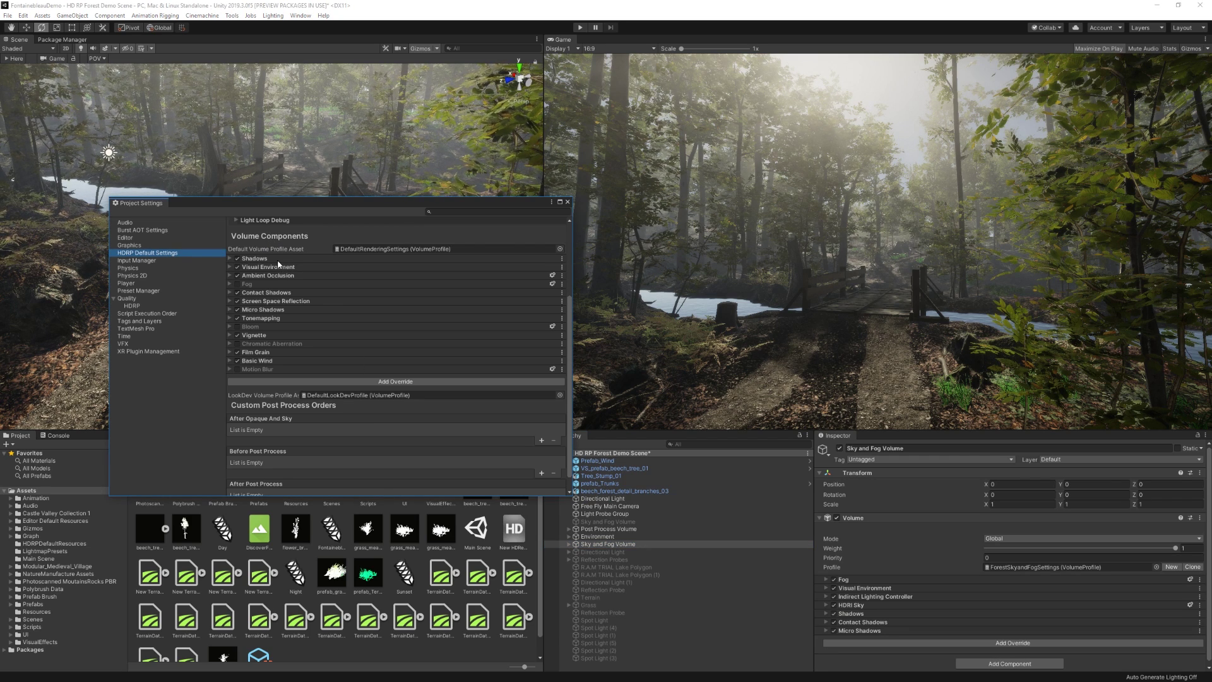
click(278, 260)
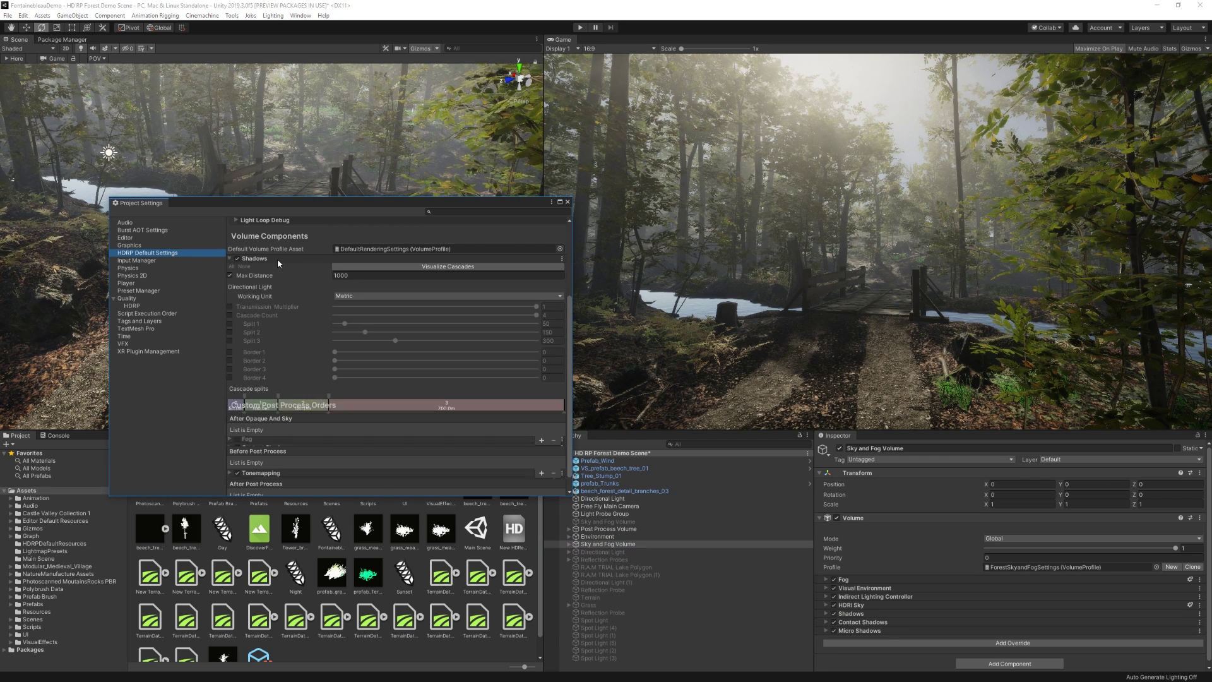
click(644, 544)
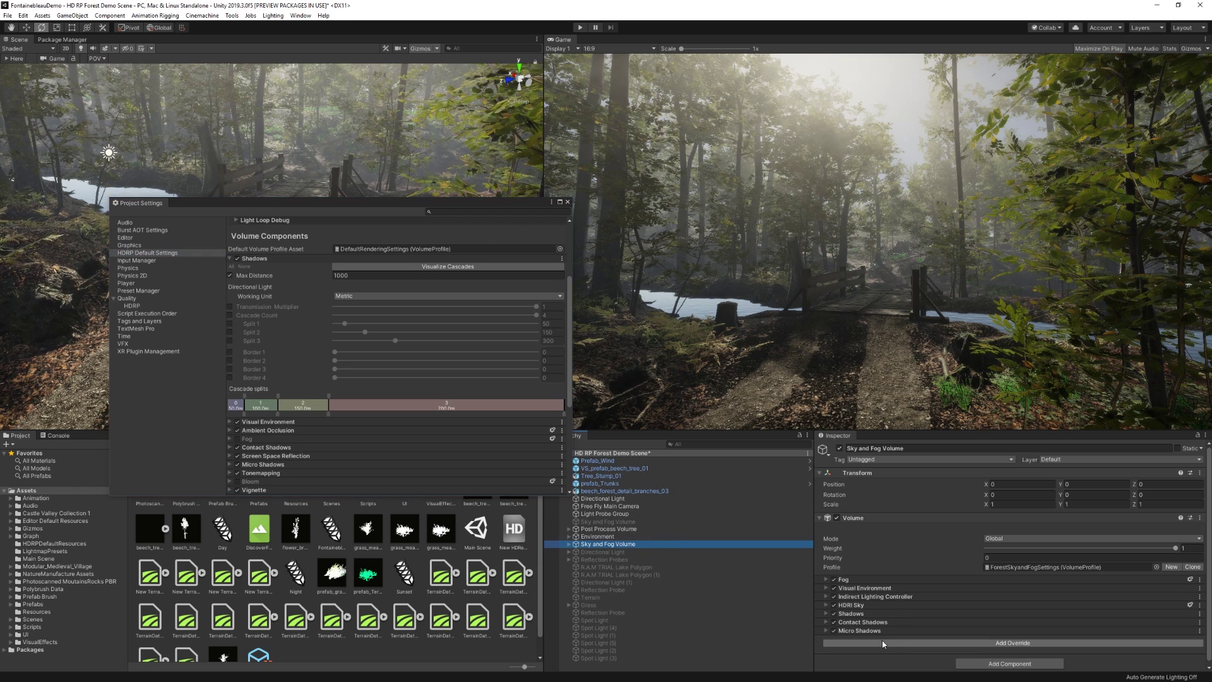
click(888, 615)
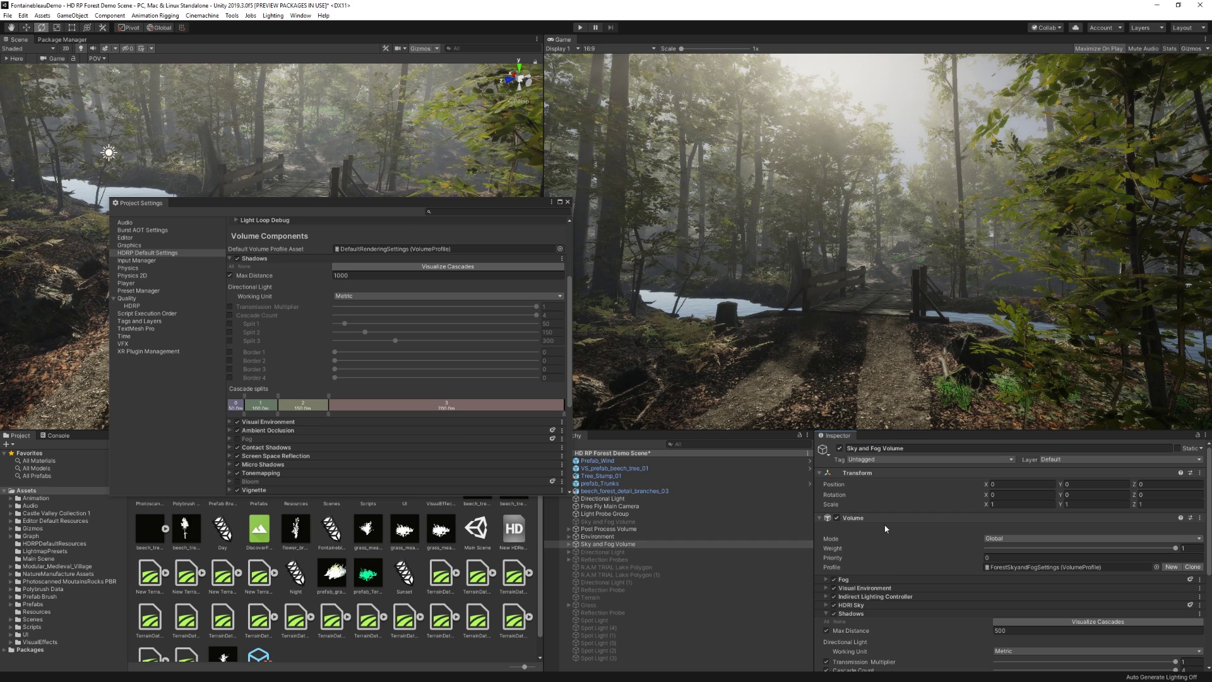
scroll(903, 566, down, 3)
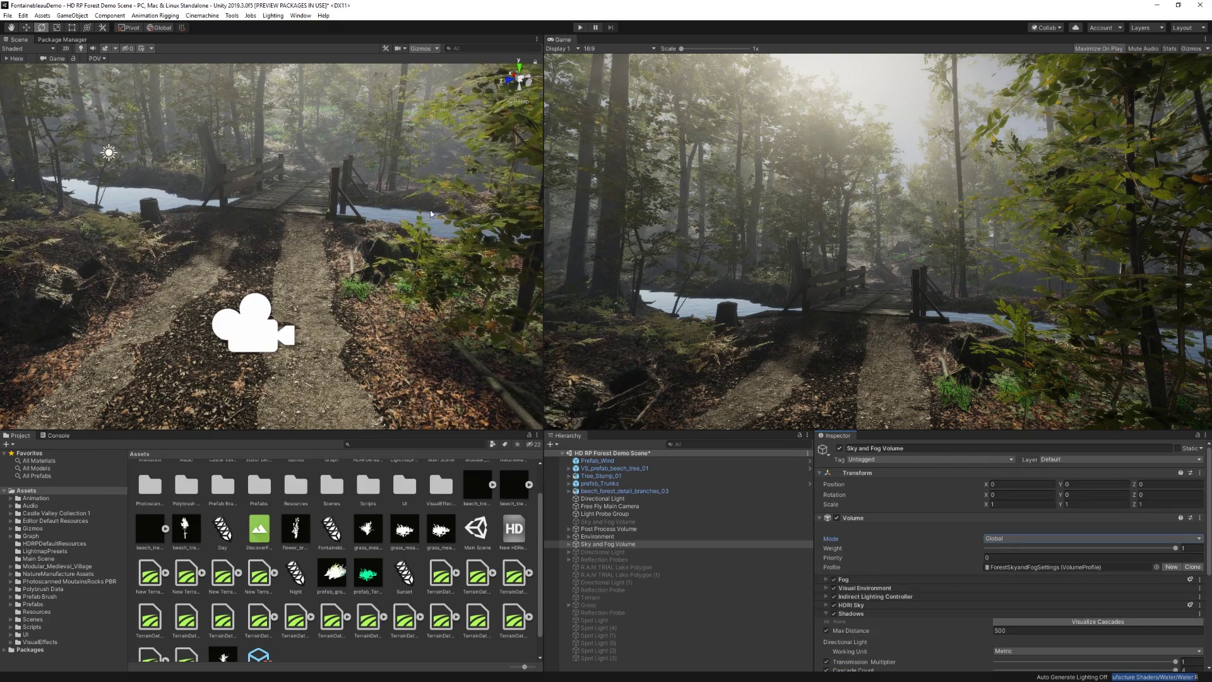
Create a Reflection Probe and place it over the water by the stump near the bridge.
right_drag(430, 210, 196, 363)
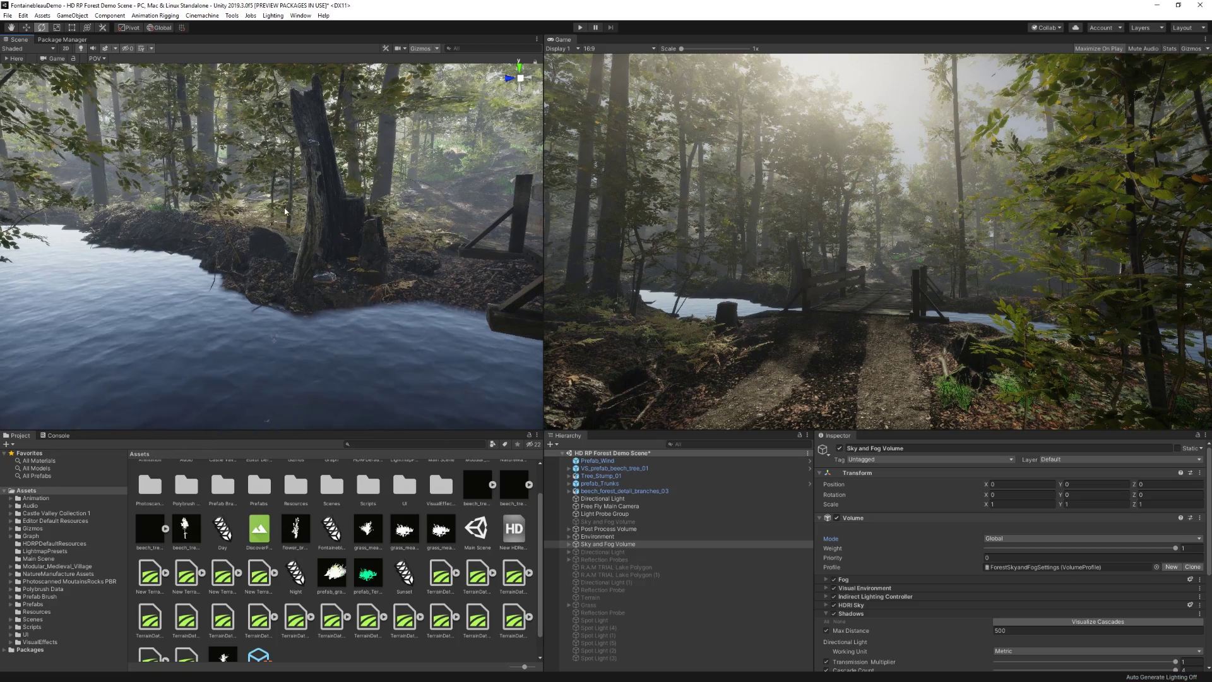
right_drag(234, 209, 218, 115)
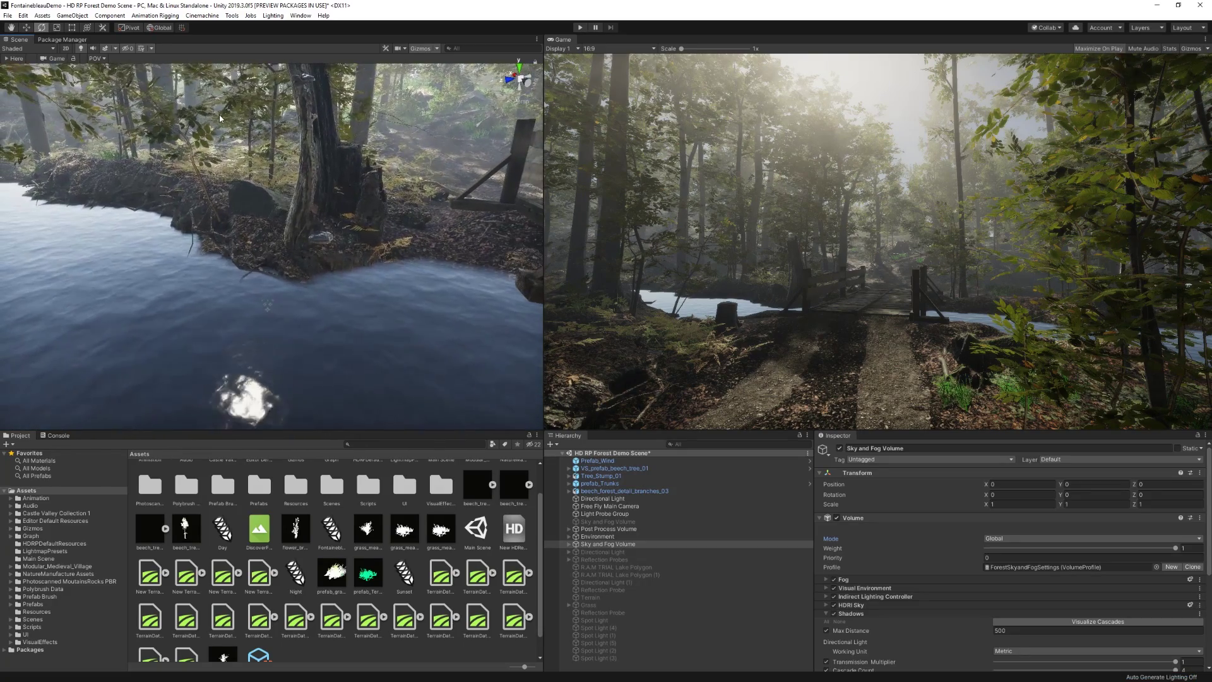
click(82, 16)
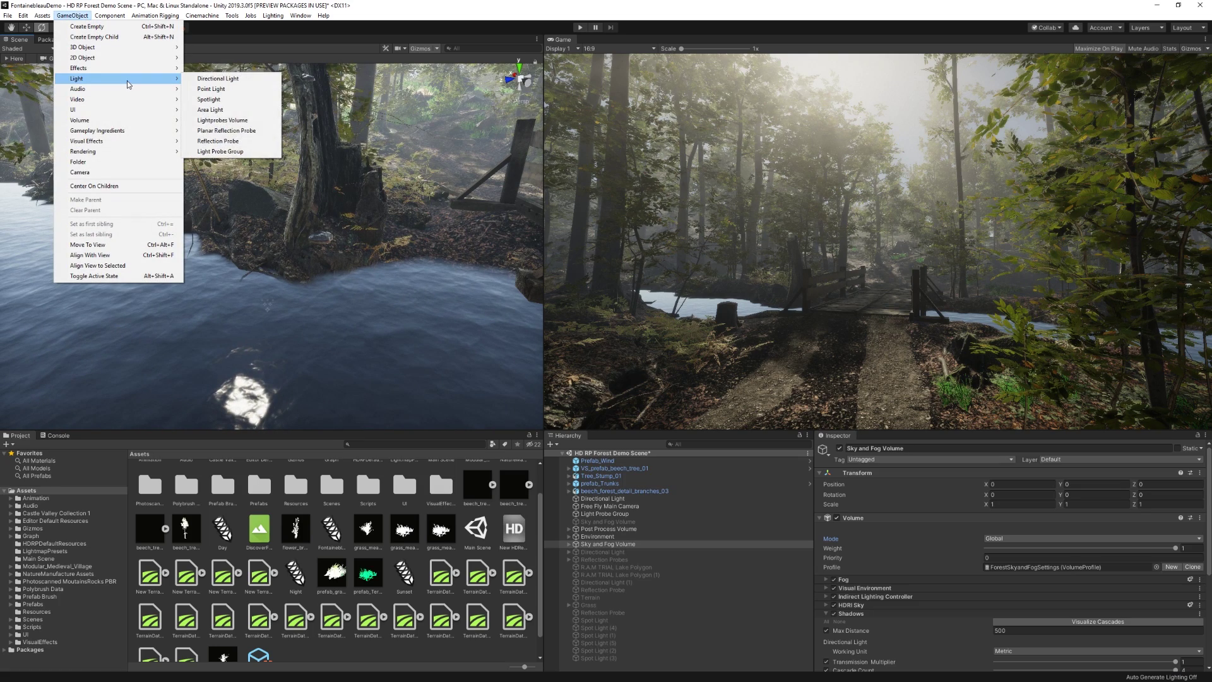
click(241, 145)
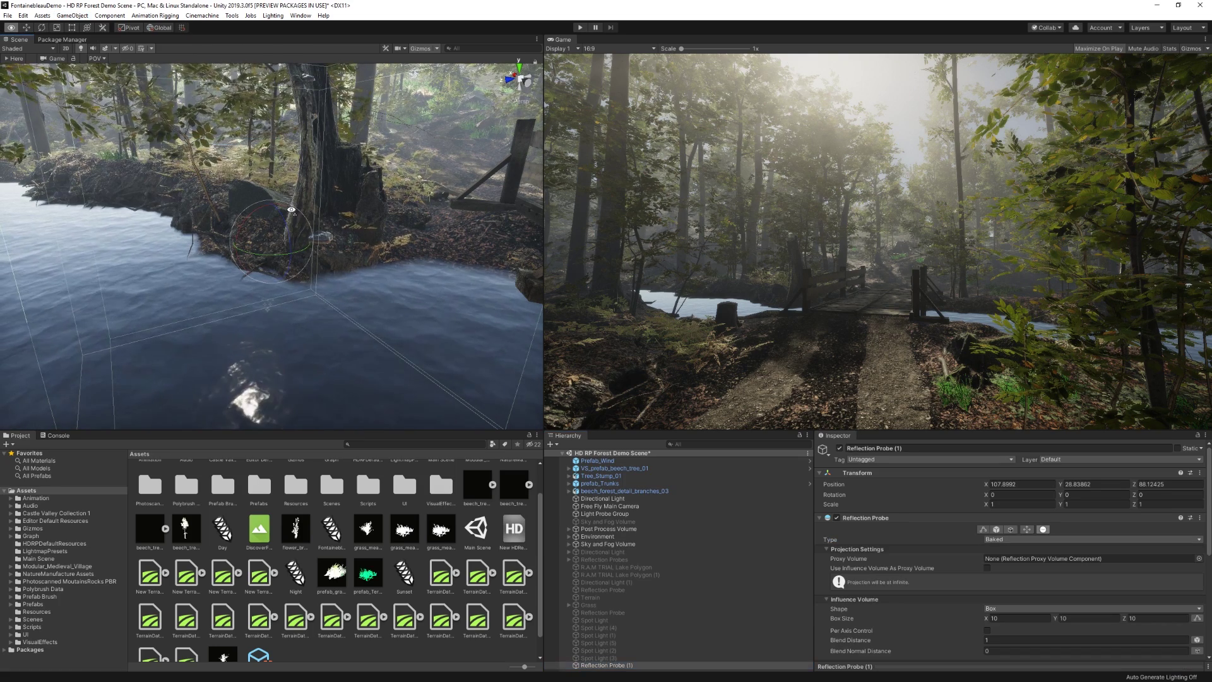
key(f)
drag(284, 251, 272, 222)
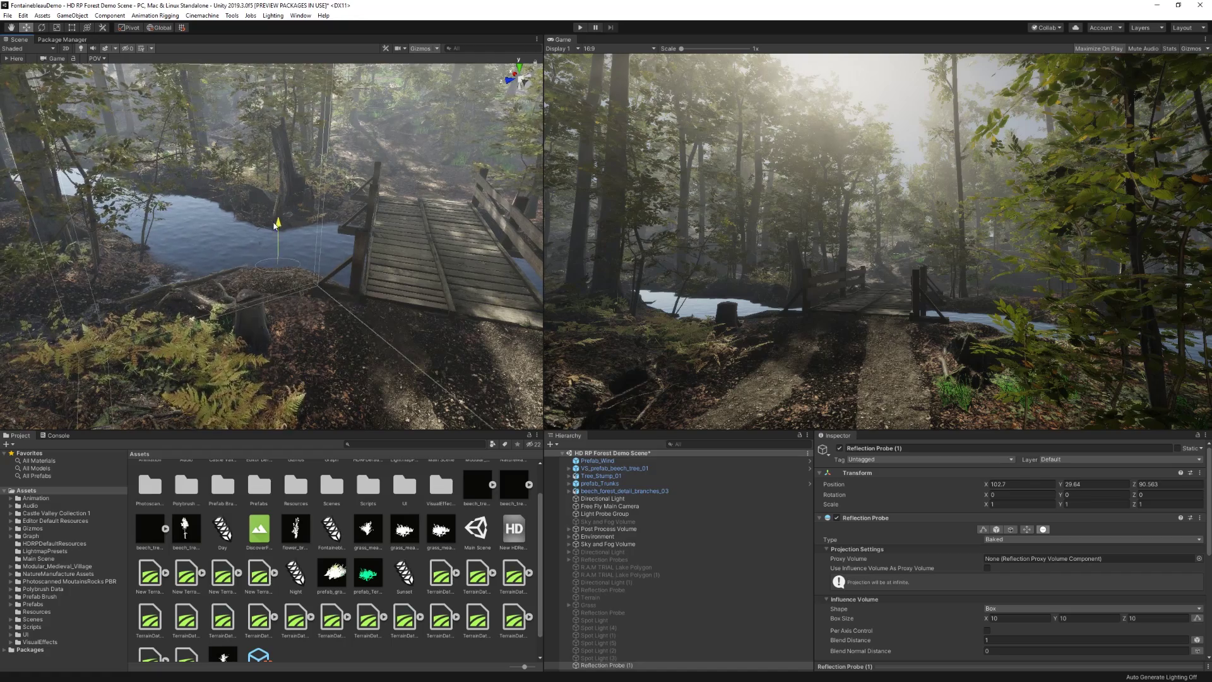
Make the probe Realtime, widen its box X size, and rotate it slightly.
click(1013, 539)
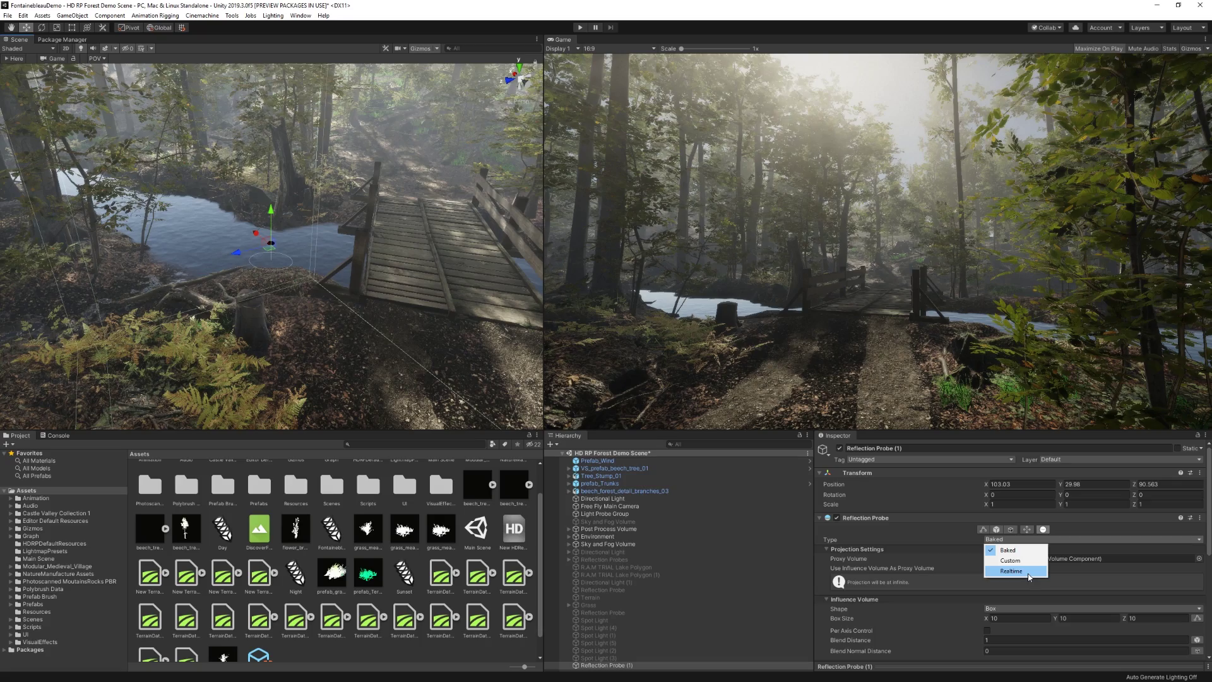
click(1011, 571)
click(998, 628)
text(20)
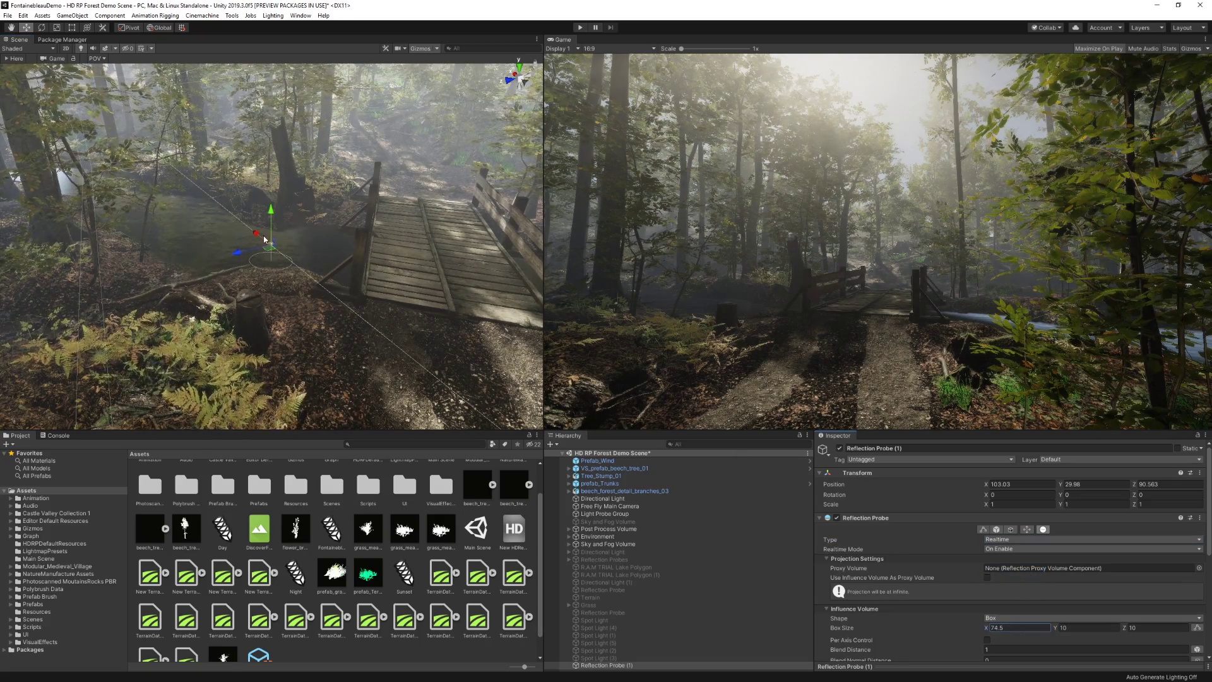
right_drag(264, 240, 224, 251)
key(e)
drag(224, 249, 543, 445)
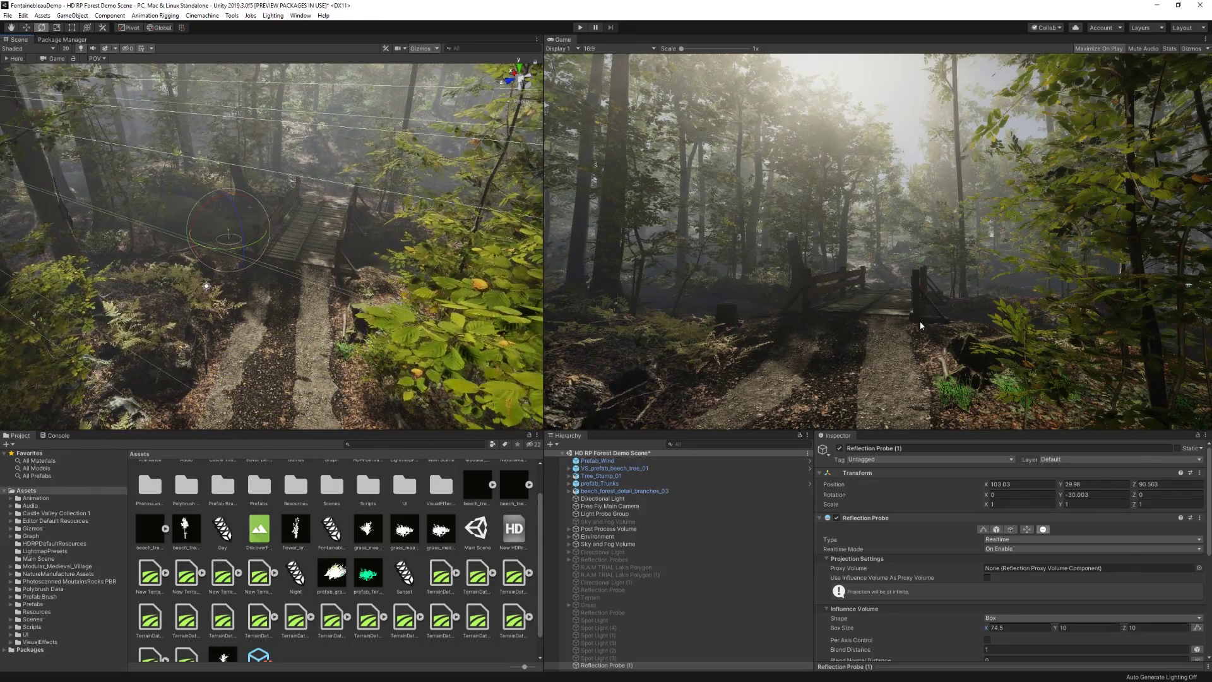
Raise the probe to Y 33.742 and fly around the stream and bridge to inspect reflections.
right_drag(82, 252, 74, 258)
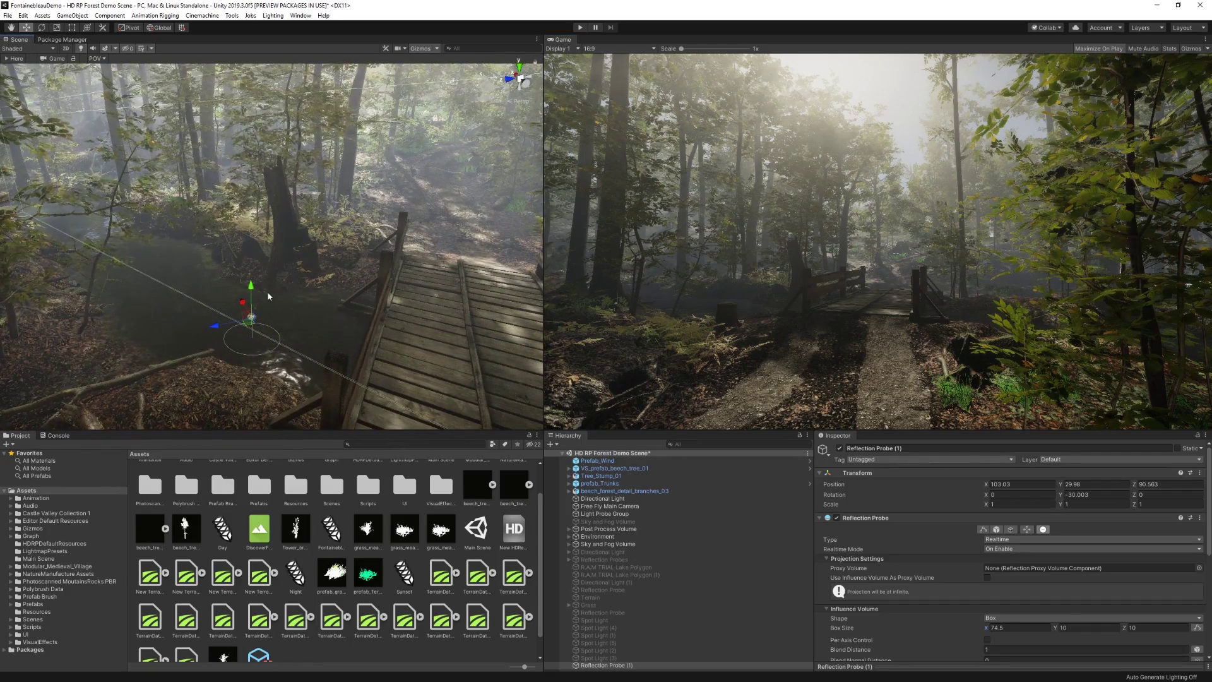
drag(268, 296, 668, 314)
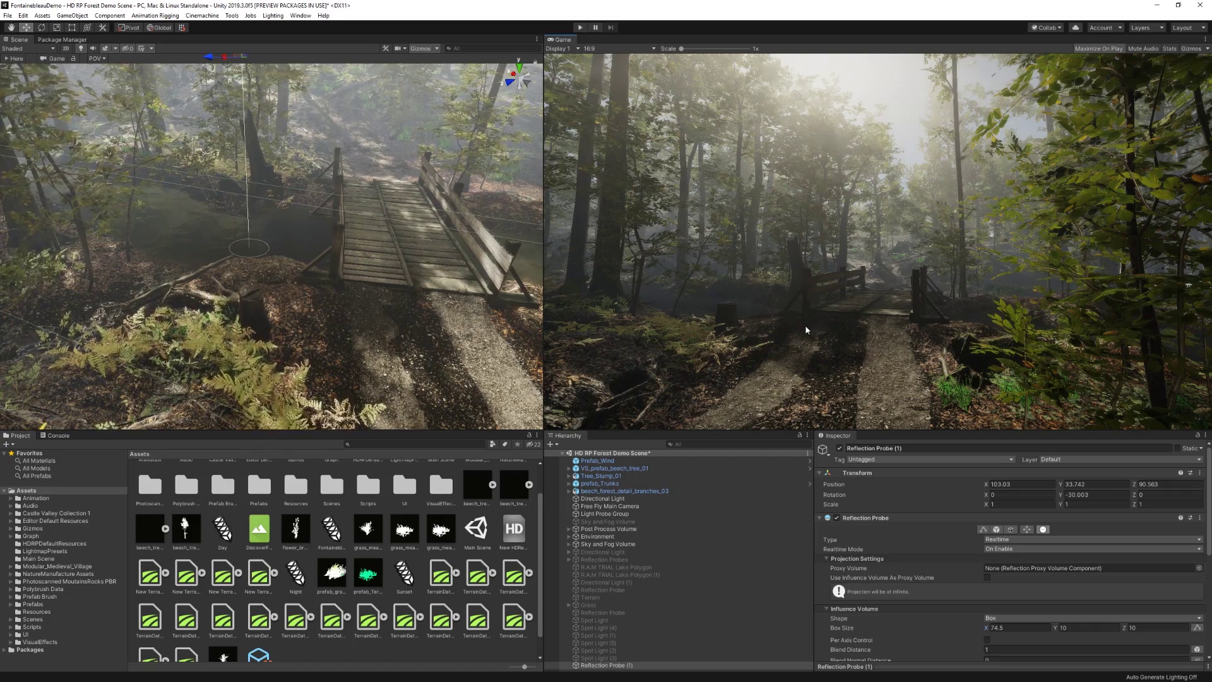
right_drag(522, 240, 164, 287)
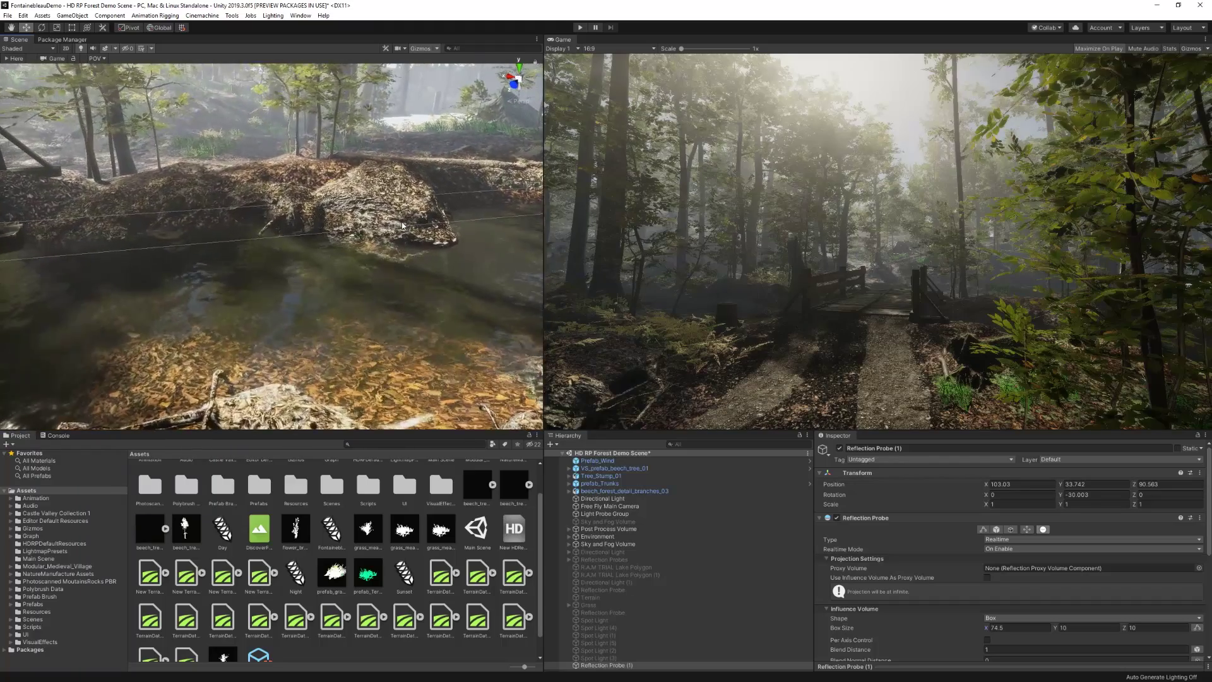
right_drag(325, 311, 386, 329)
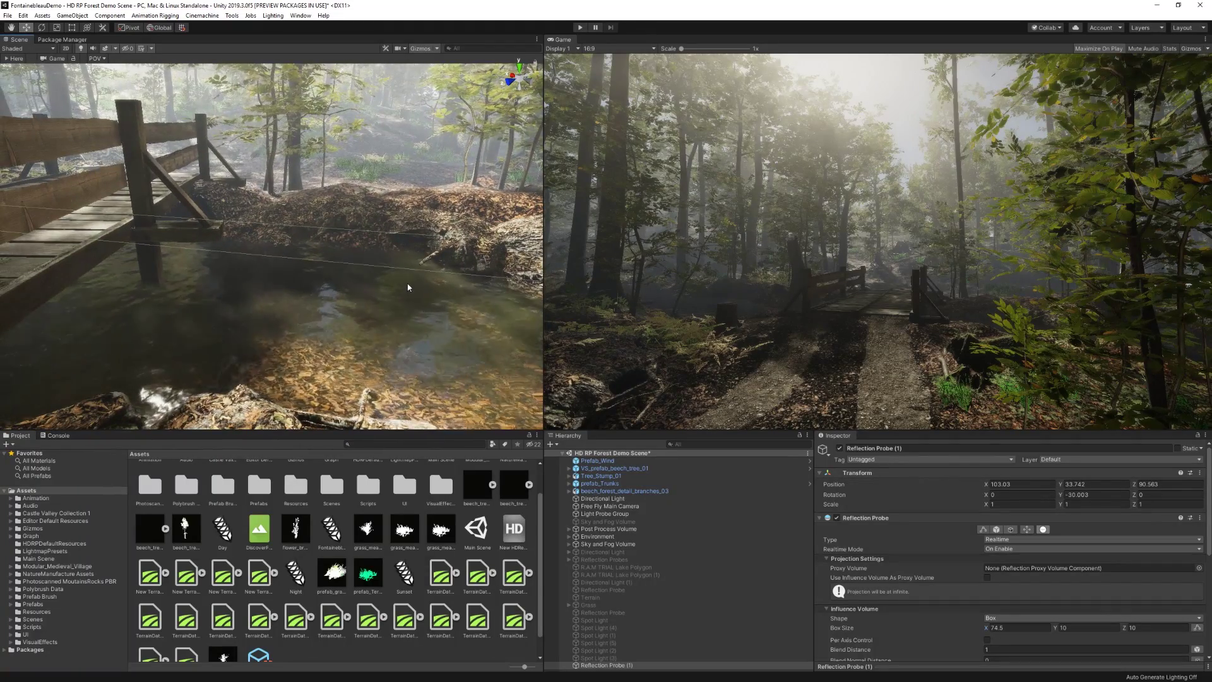
right_drag(406, 282, 312, 282)
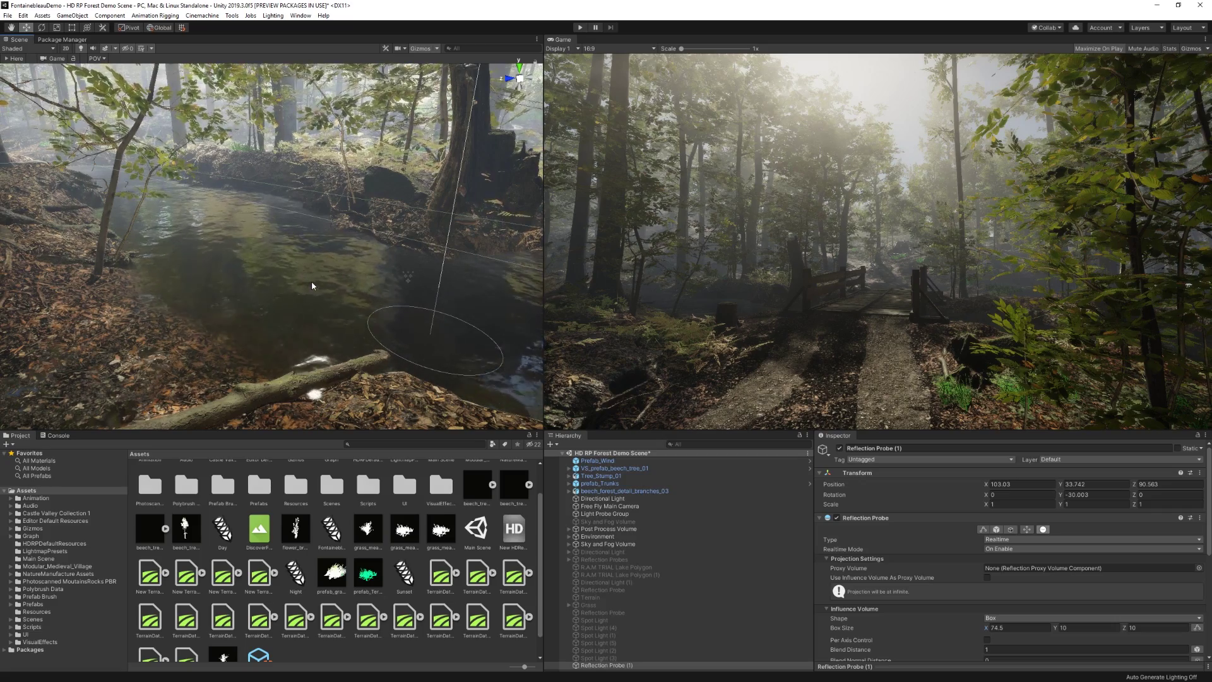
right_drag(312, 281, 193, 276)
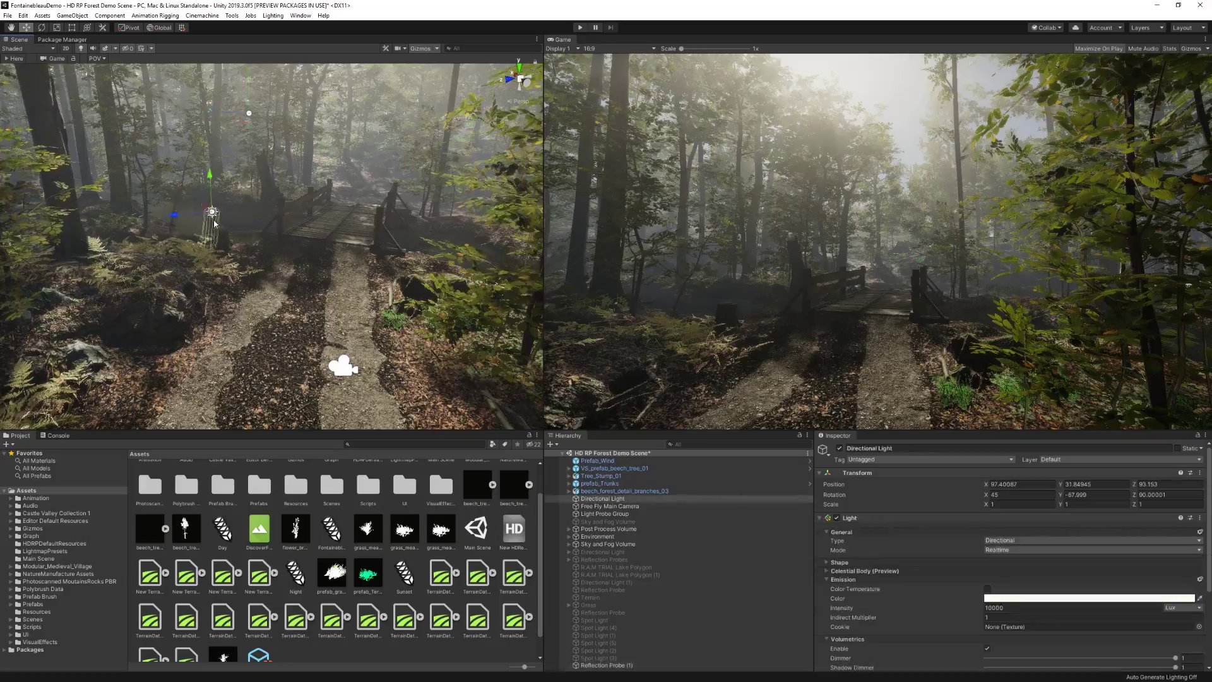
Rotate the Directional Light to Y -428.23 using its rotation gizmo.
drag(208, 217, 659, 230)
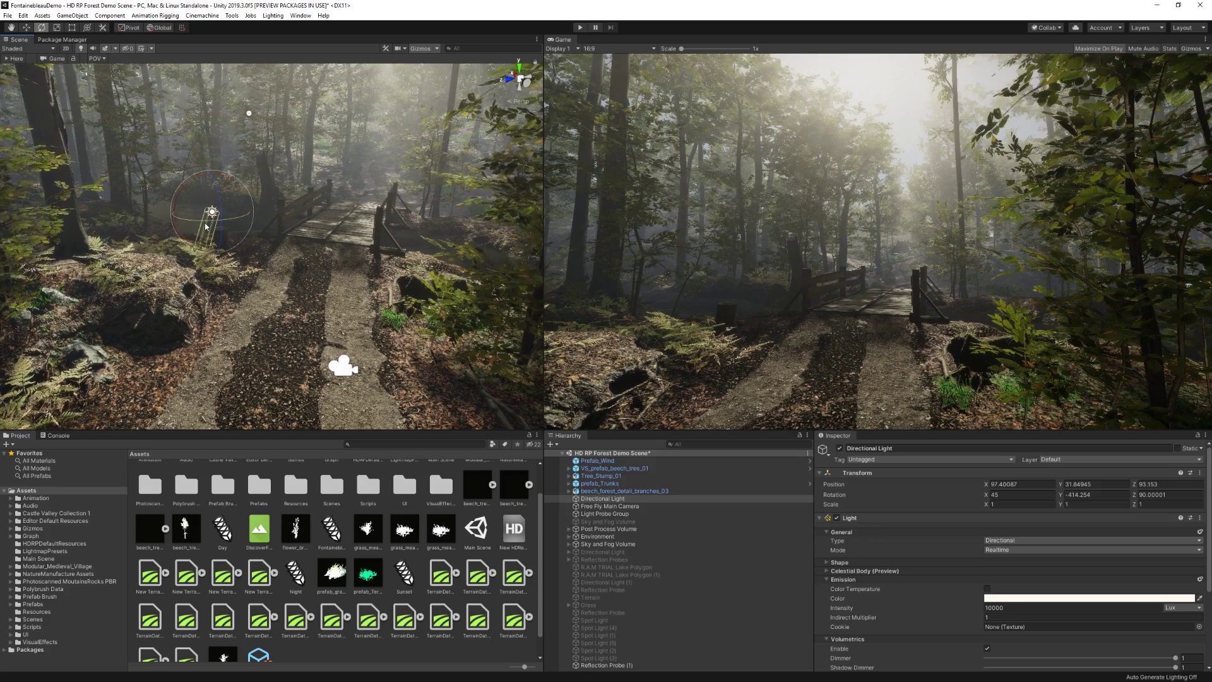
mouse_move(206, 226)
mouse_down()
mouse_move(237, 218)
mouse_move(225, 215)
mouse_up()
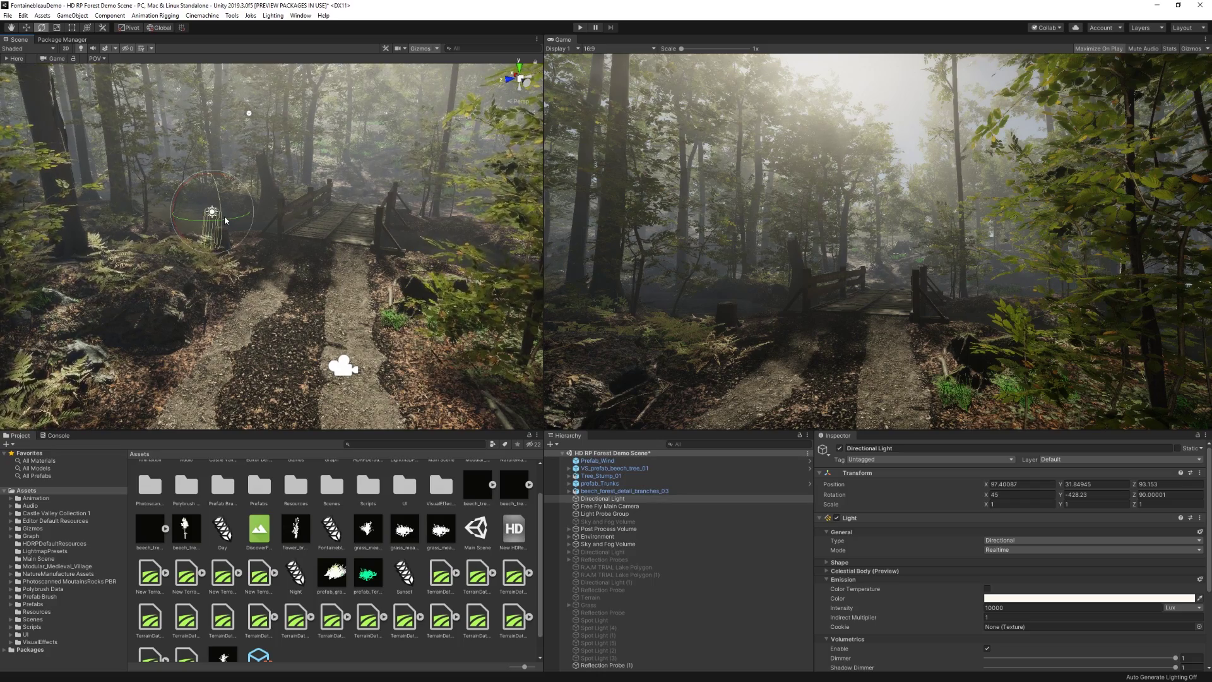
right_drag(225, 215, 193, 207)
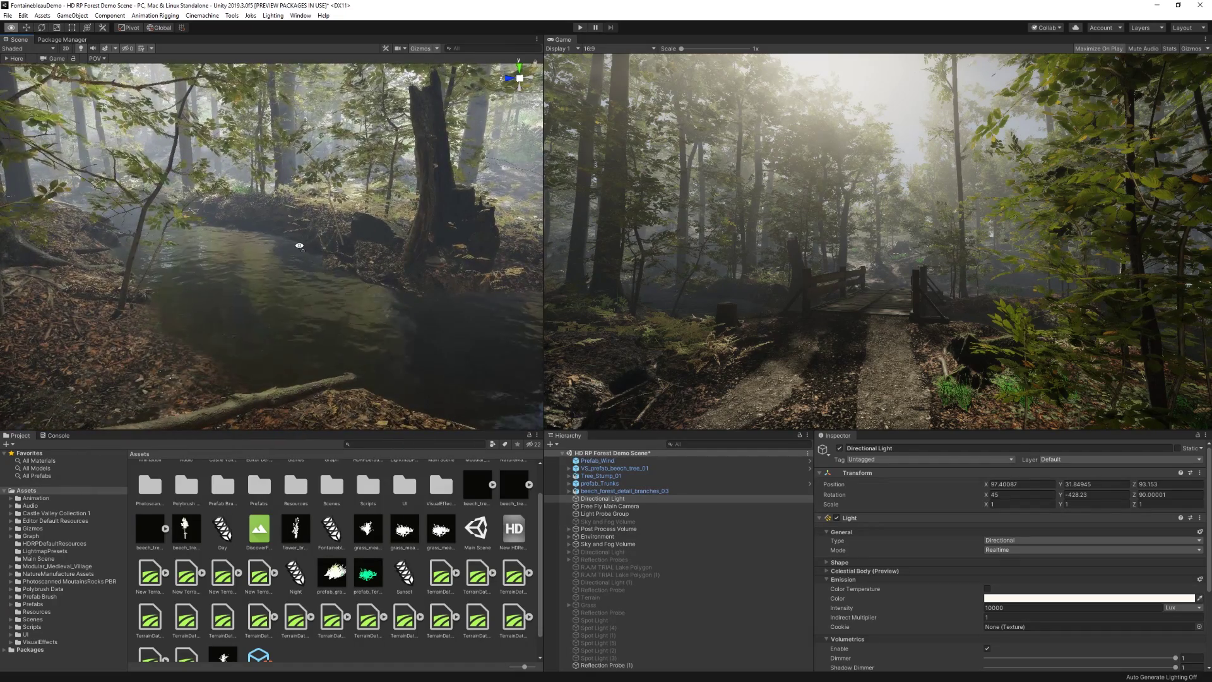
right_drag(293, 244, 299, 274)
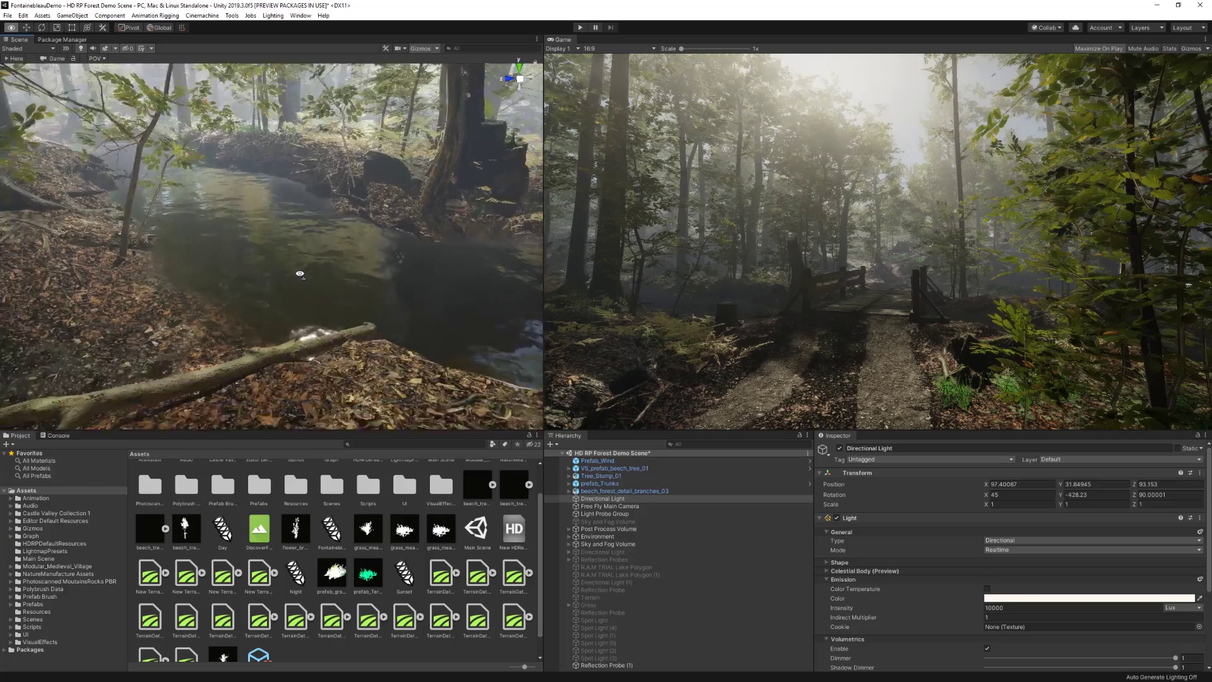